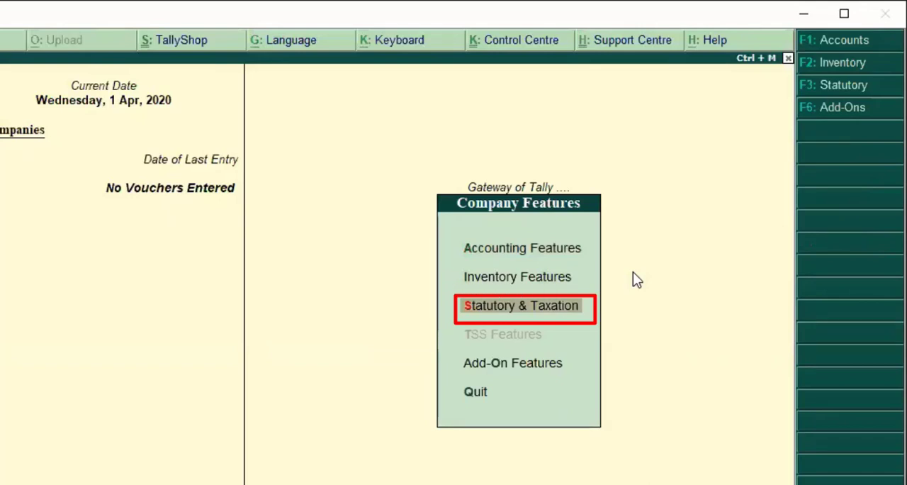
Open the Statutory & Taxation features of Shine Electronics, keep GST enabled, and choose Yes for Set/alter GST details
{"action": "key", "text": "Return"}
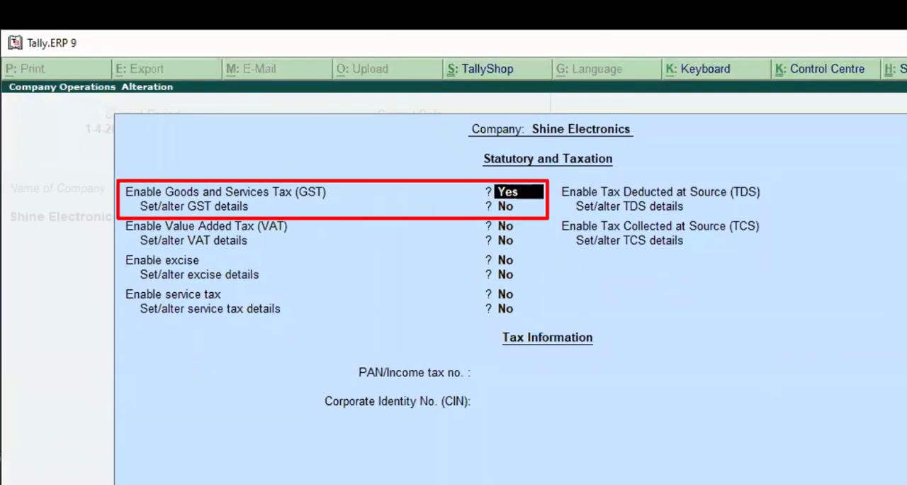
{"action": "key", "text": "Return"}
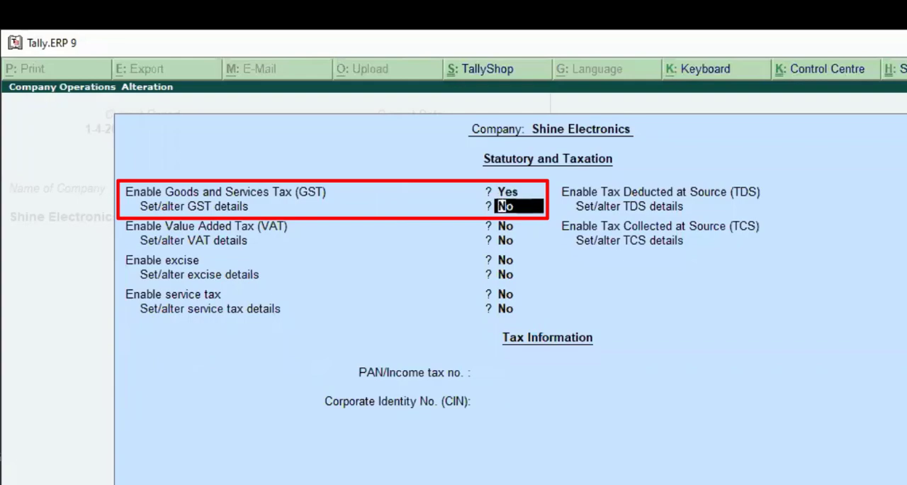
{"action": "type", "text": "y"}
{"action": "key", "text": "Return"}
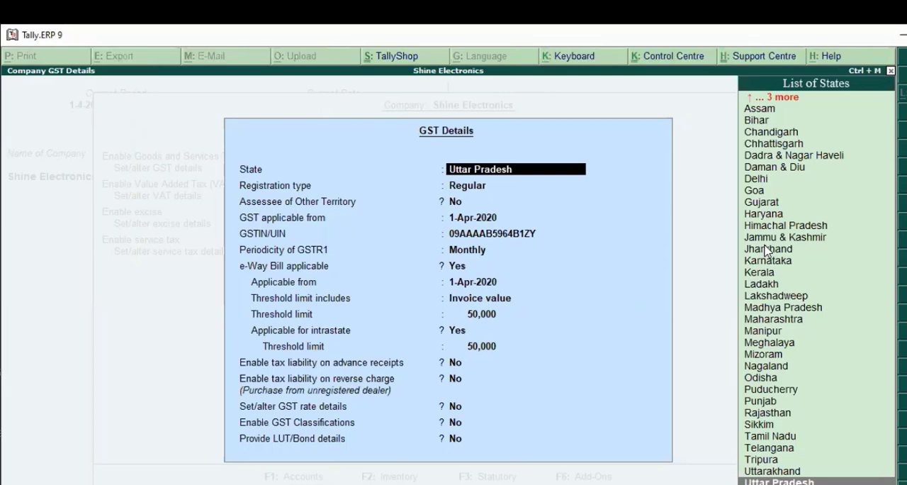
Go through the company's GST details, from state and registration type to e-Way Bill settings, and accept them
{"action": "key", "text": "Return"}
{"action": "key", "text": "Return"}
{"action": "key", "text": "Return"}
{"action": "key", "text": "Return"}
{"action": "key", "text": "Return"}
{"action": "key", "text": "Return"}
{"action": "key", "text": "Return"}
{"action": "key", "text": "Return"}
{"action": "key", "text": "Return"}
{"action": "key", "text": "Return"}
{"action": "key", "text": "Return"}
{"action": "key", "text": "Return"}
{"action": "key", "text": "Return"}
{"action": "key", "text": "Return"}
{"action": "key", "text": "Return"}
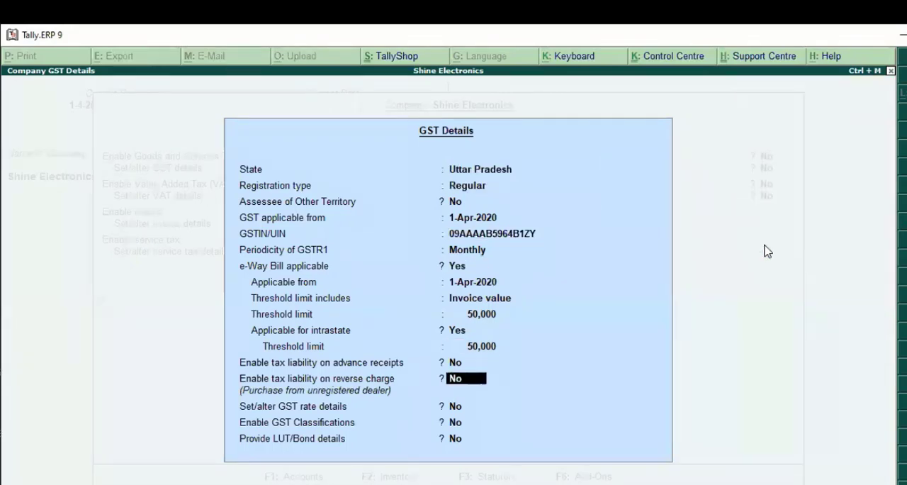
{"action": "key", "text": "Return"}
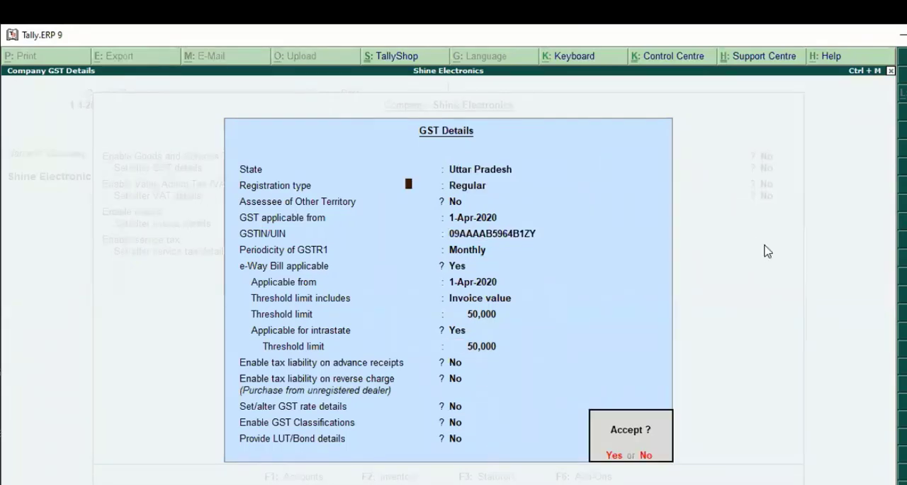
{"action": "key", "text": "Return"}
Accept the statutory and taxation settings and return to the Gateway of Tally
{"action": "key", "text": "Return"}
{"action": "key", "text": "Return"}
{"action": "key", "text": "Return"}
{"action": "key", "text": "Return"}
{"action": "key", "text": "Return"}
{"action": "key", "text": "Return"}
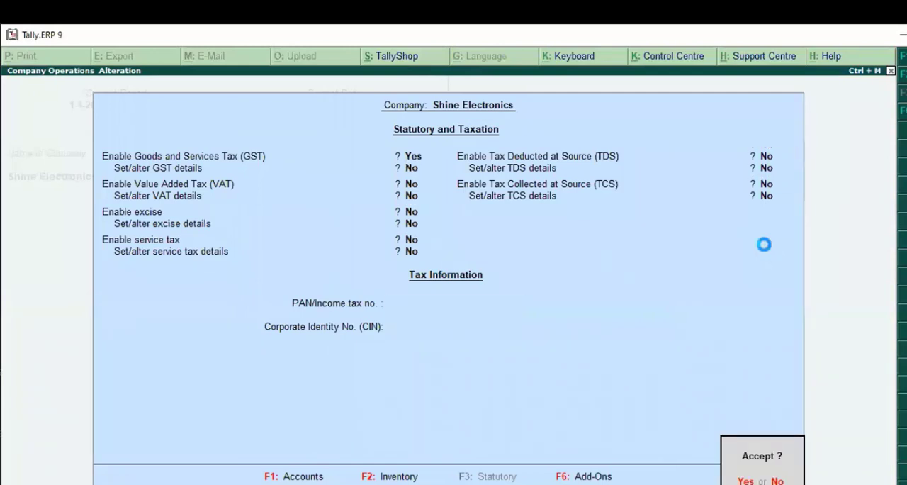
{"action": "key", "text": "Return"}
{"action": "key", "text": "Escape"}
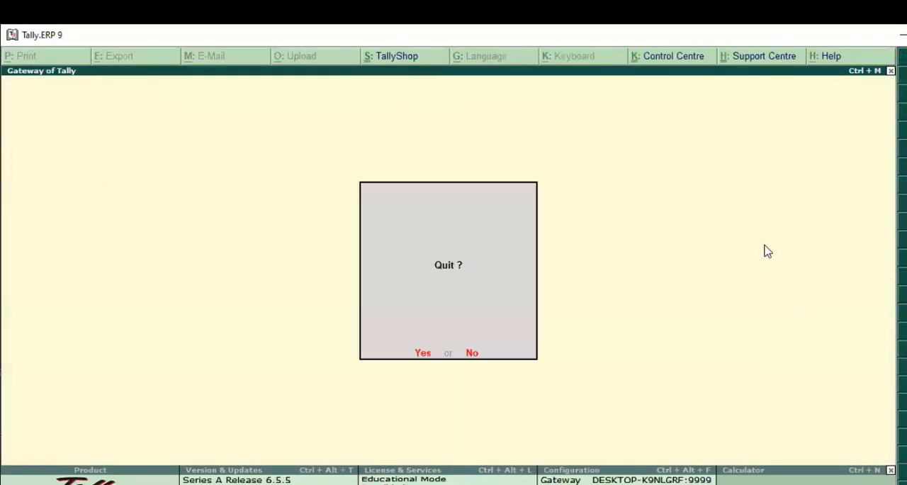
{"action": "key", "text": "Return"}
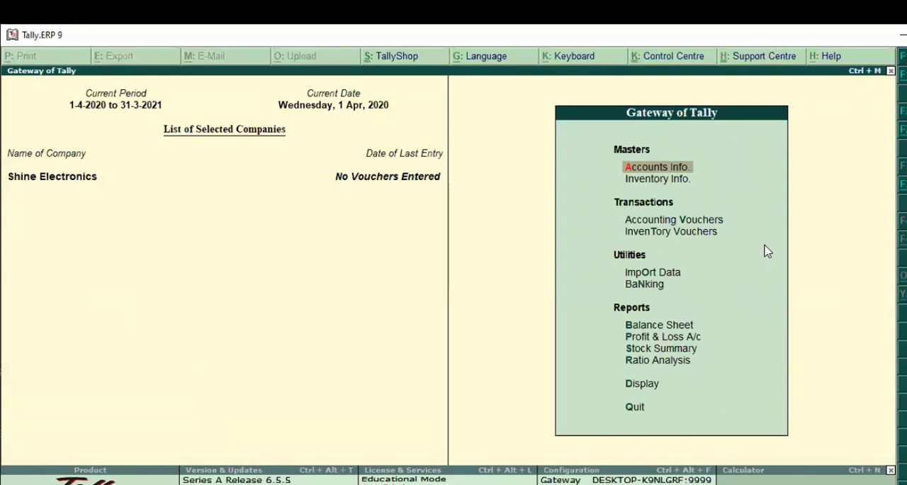
Start a purchase voucher with supplier invoice number pur/123, dated 1-Apr-2020
{"action": "key", "text": "Down"}
{"action": "key", "text": "Down"}
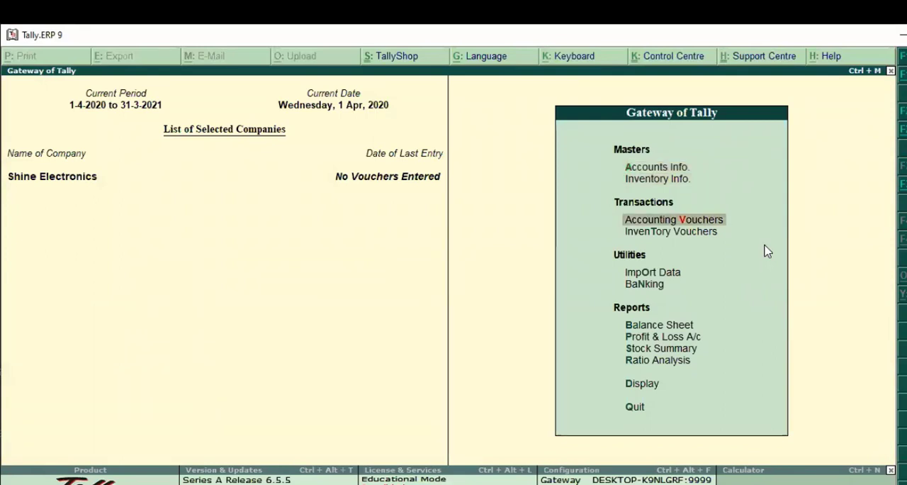
{"action": "key", "text": "Return"}
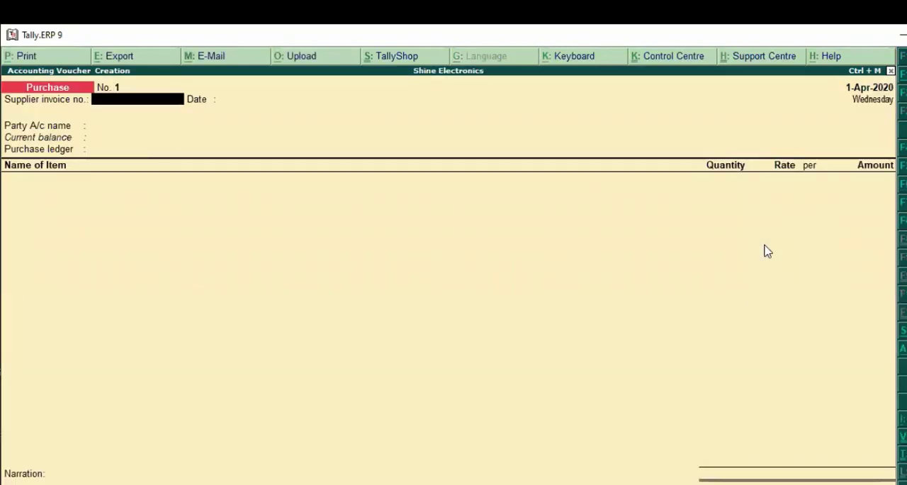
{"action": "key", "text": "F9"}
{"action": "type", "text": "pur/123"}
{"action": "key", "text": "Return"}
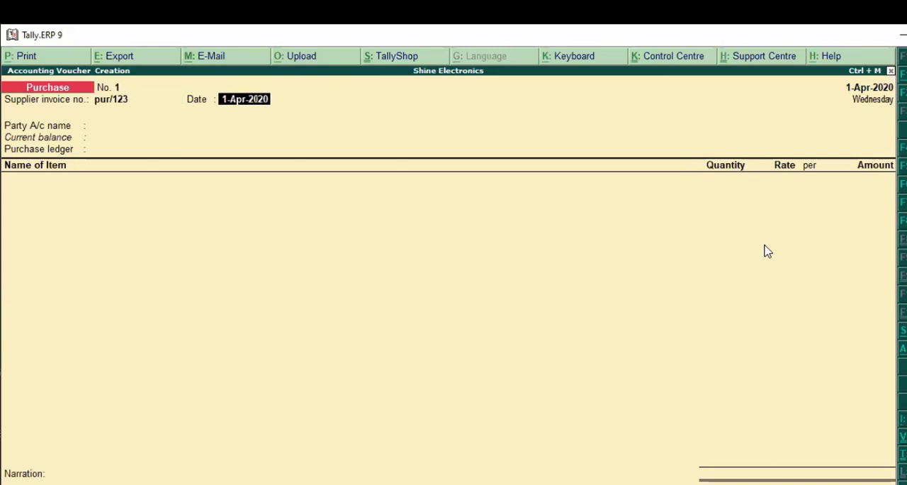
{"action": "key", "text": "Return"}
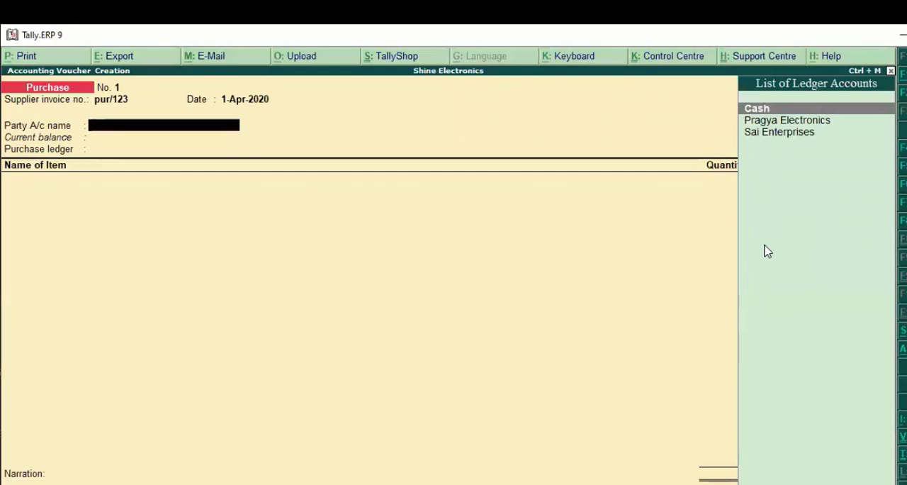
Select Pragya Electronics as the voucher's party account
{"action": "key", "text": "Down"}
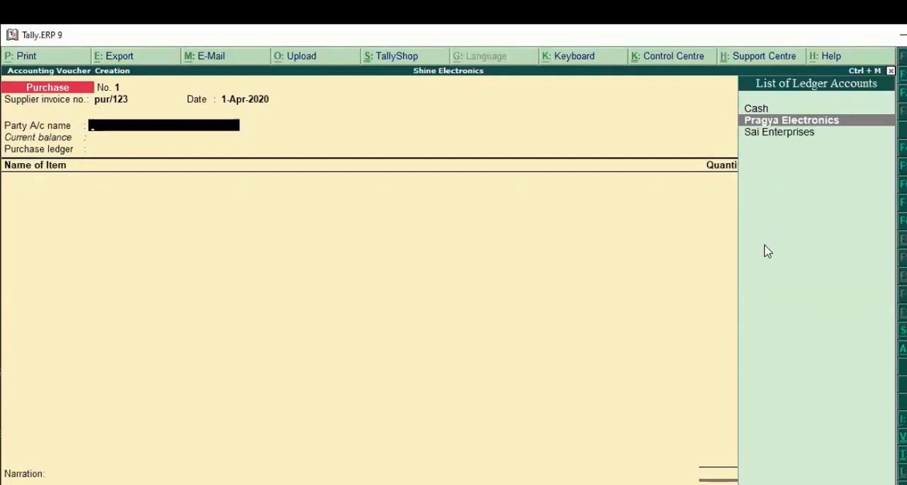
{"action": "key", "text": "Return"}
{"action": "key", "text": "Escape"}
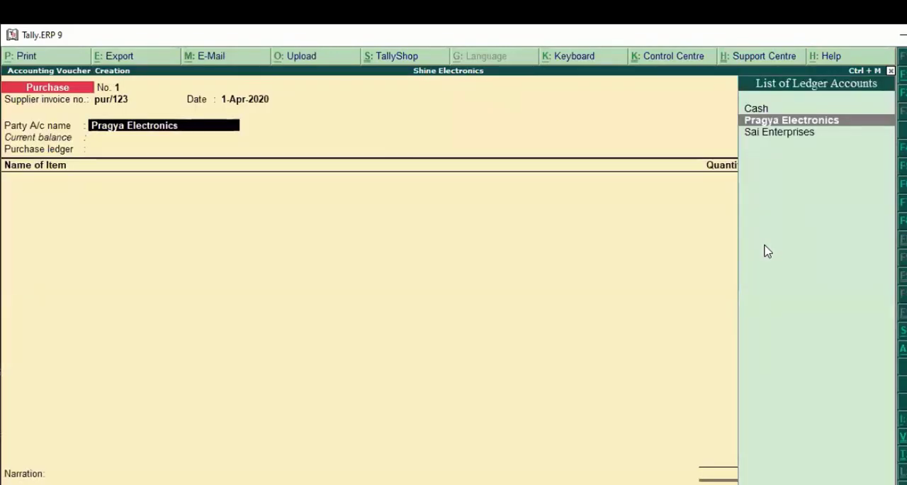
Open the Pragya Electronics ledger for alteration, check its group, state, registration type and GSTIN, and accept it
{"action": "key", "text": "ctrl+Return"}
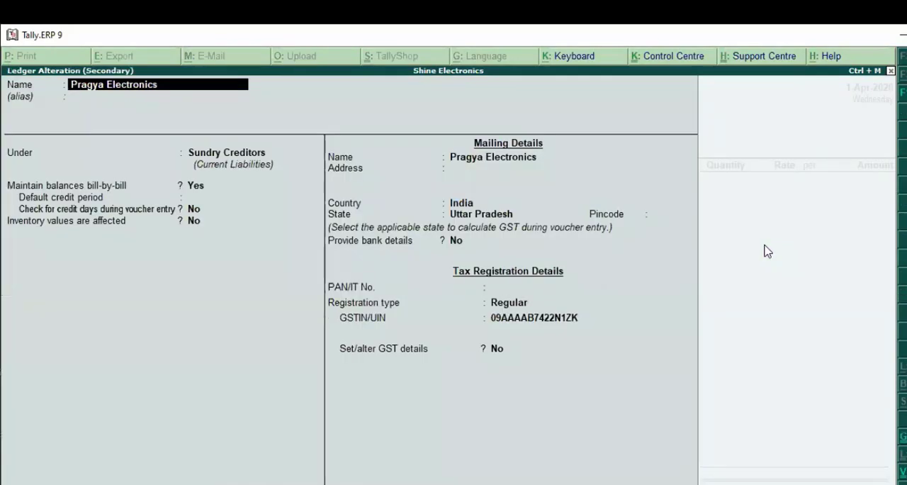
{"action": "key", "text": "Return"}
{"action": "key", "text": "Return"}
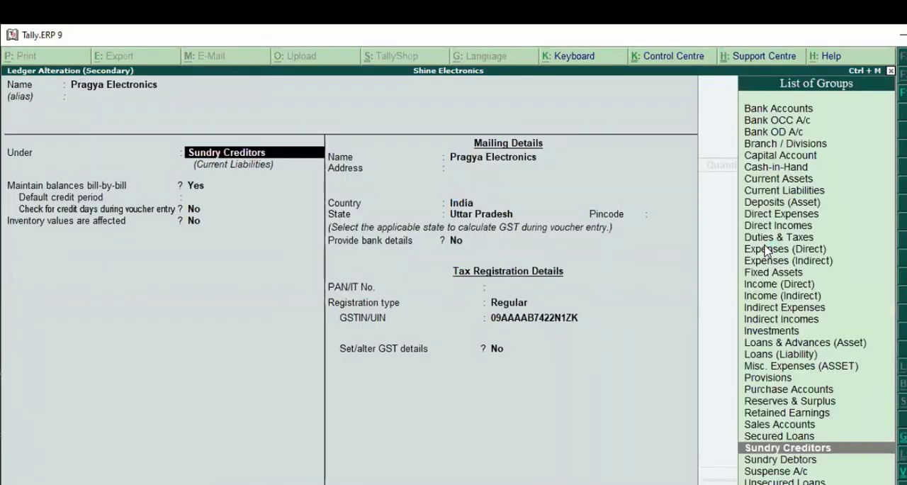
{"action": "key", "text": "Return"}
{"action": "key", "text": "Return"}
{"action": "key", "text": "Return"}
{"action": "key", "text": "Return"}
{"action": "key", "text": "Return"}
{"action": "key", "text": "Return"}
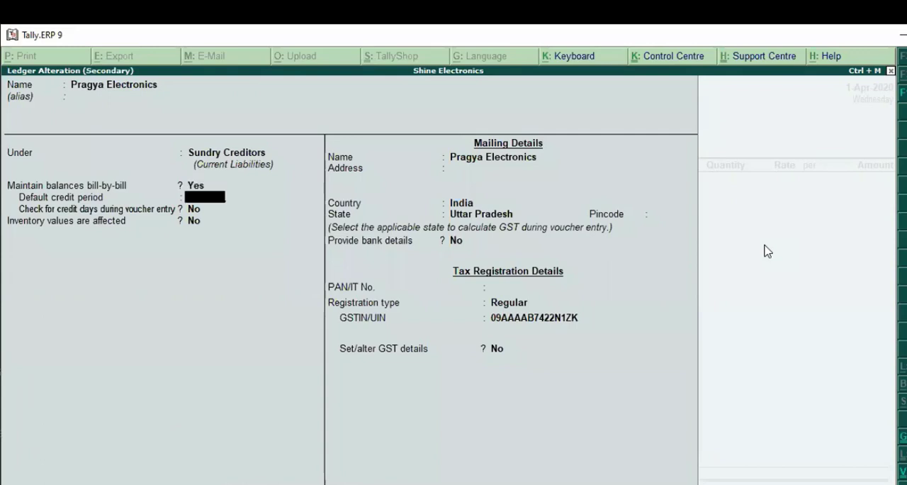
{"action": "key", "text": "Return"}
{"action": "key", "text": "Return"}
{"action": "key", "text": "Return"}
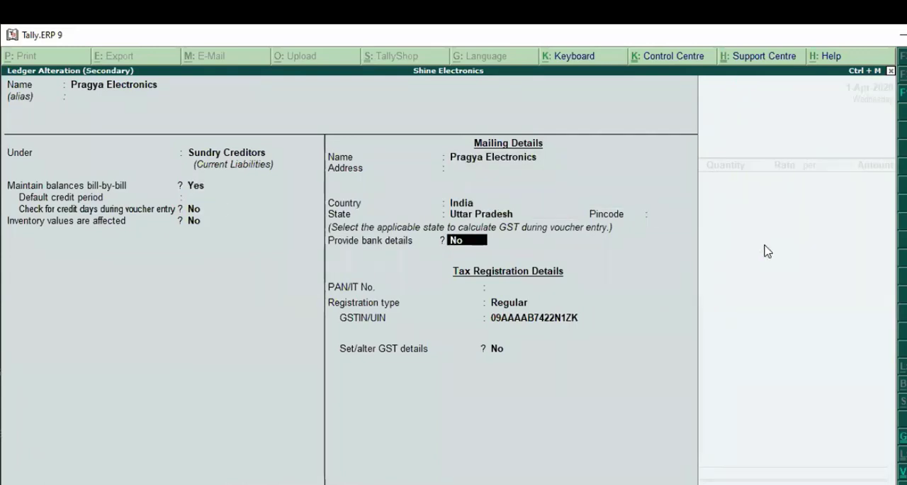
{"action": "key", "text": "Return"}
{"action": "key", "text": "Return"}
{"action": "key", "text": "Return"}
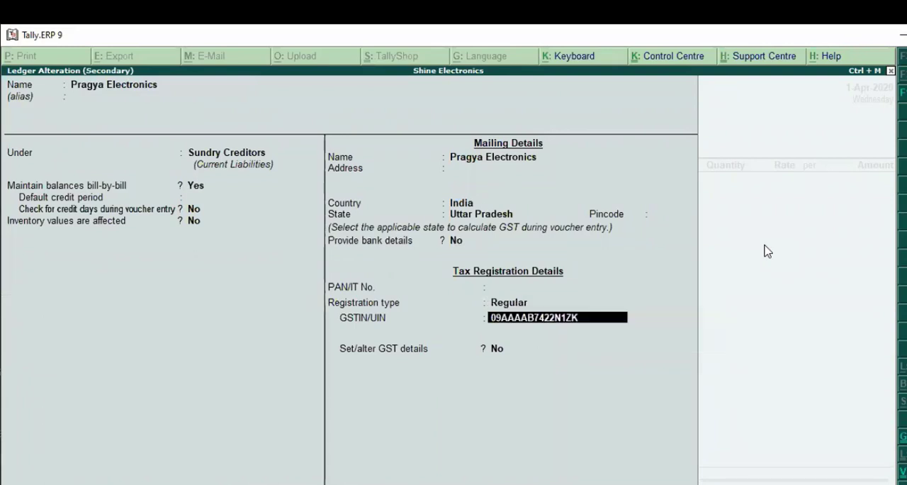
{"action": "key", "text": "Return"}
{"action": "key", "text": "Return"}
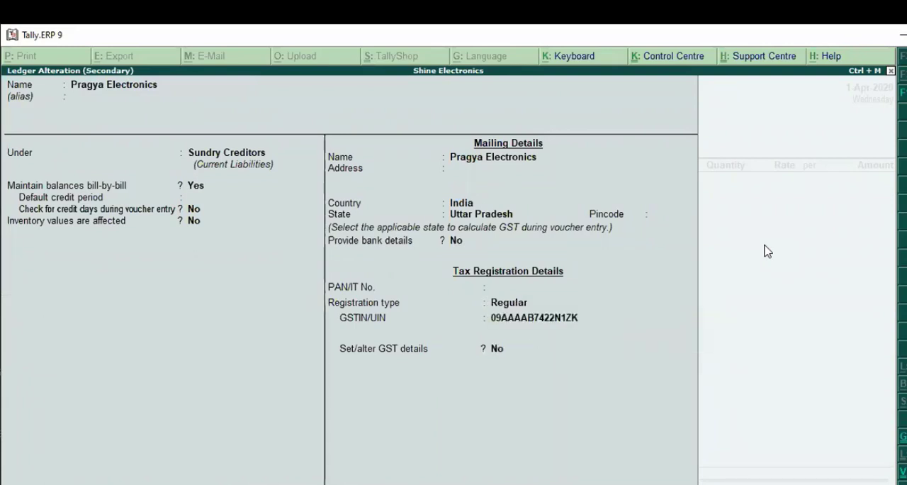
Confirm the party account and accept the supplier's details for Pragya Electronics
{"action": "key", "text": "Return"}
{"action": "key", "text": "Return"}
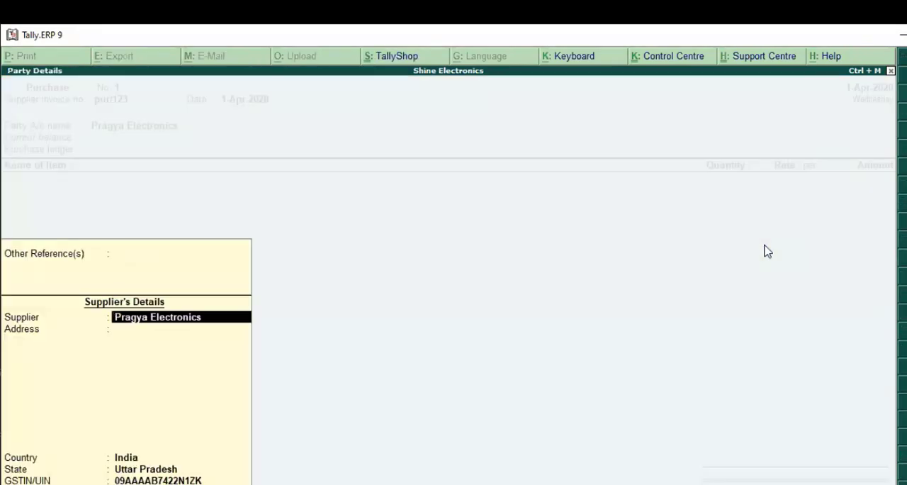
{"action": "key", "text": "Return"}
{"action": "key", "text": "Return"}
{"action": "key", "text": "Return"}
{"action": "key", "text": "Return"}
{"action": "key", "text": "Return"}
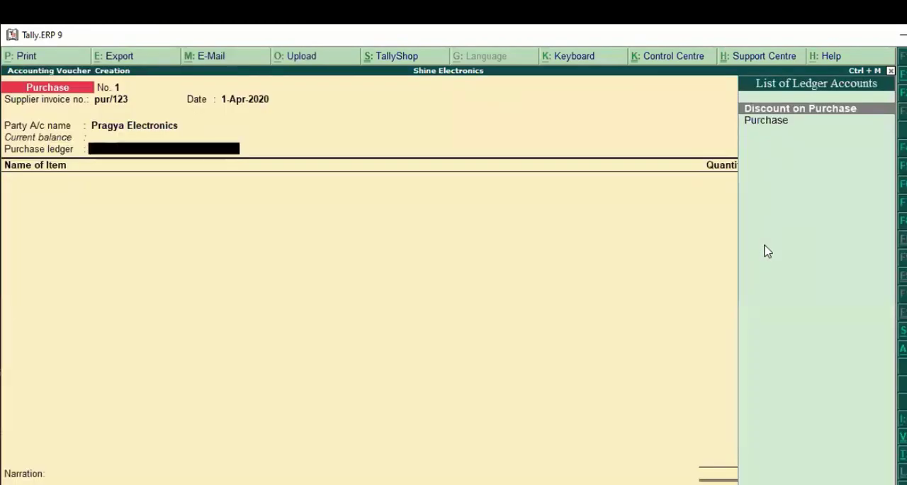
Choose Purchase as the voucher's purchase ledger
{"action": "key", "text": "Down"}
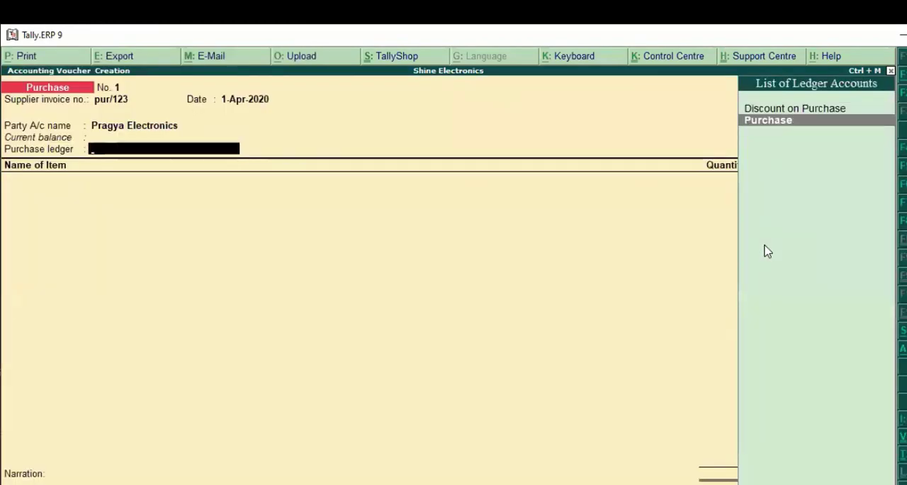
{"action": "key", "text": "Return"}
{"action": "key", "text": "BackSpace"}
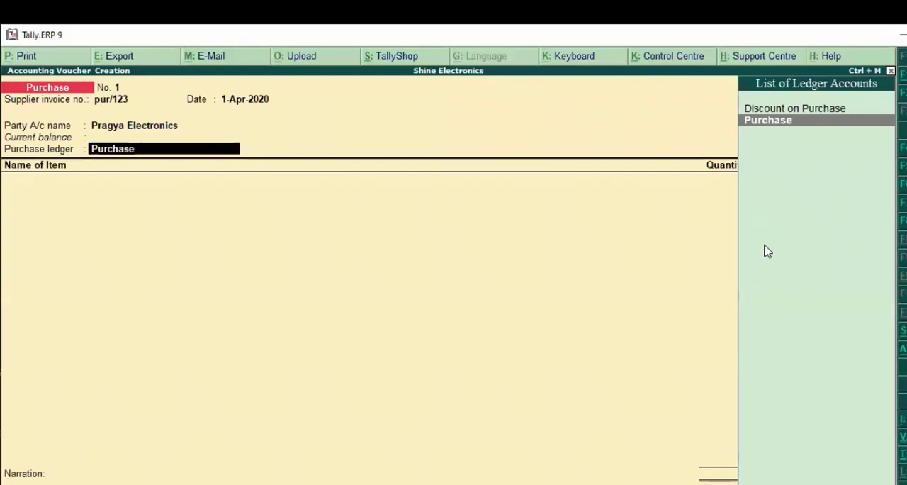
Open the Purchase ledger for alteration, check its GST applicability, GST details and type of supply, and accept it
{"action": "key", "text": "ctrl+Return"}
{"action": "key", "text": "Return"}
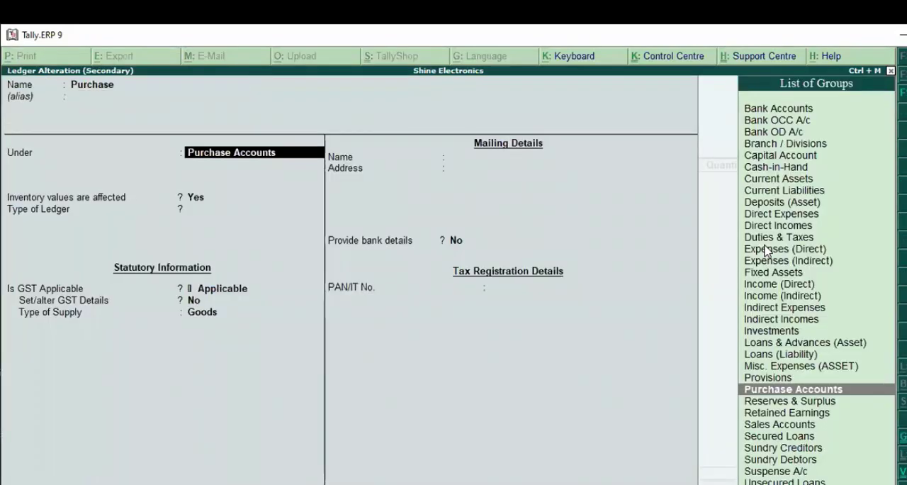
{"action": "key", "text": "Return"}
{"action": "key", "text": "Return"}
{"action": "key", "text": "Return"}
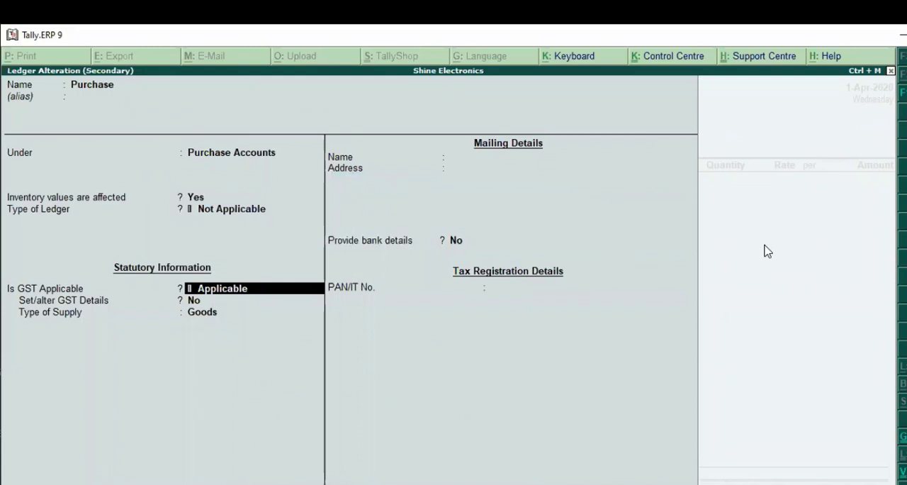
{"action": "key", "text": "Return"}
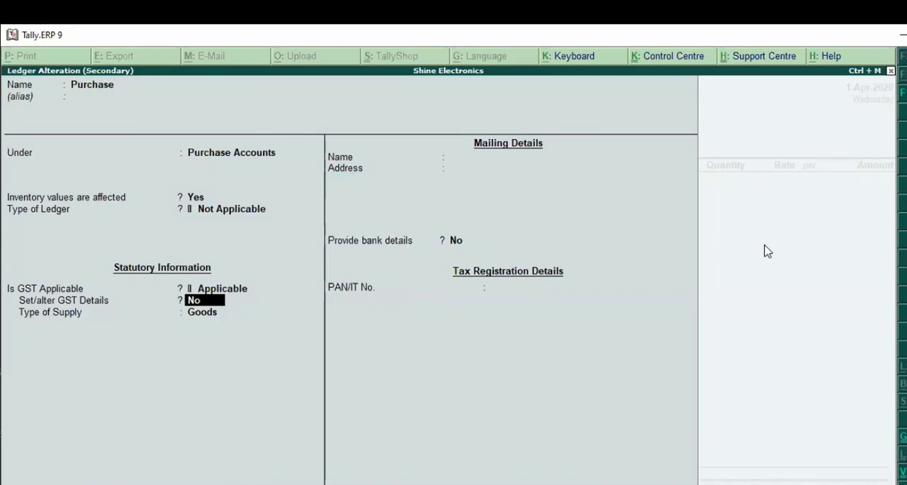
{"action": "key", "text": "Return"}
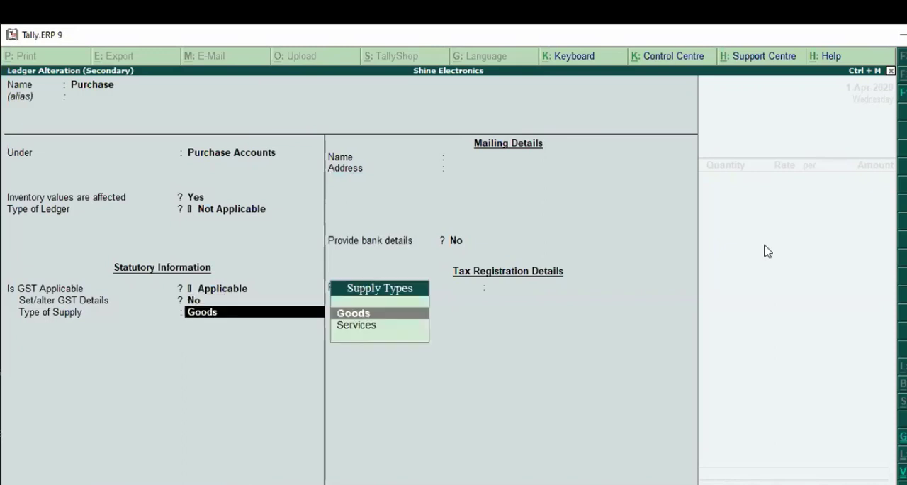
{"action": "key", "text": "Return"}
{"action": "key", "text": "Return"}
{"action": "key", "text": "Return"}
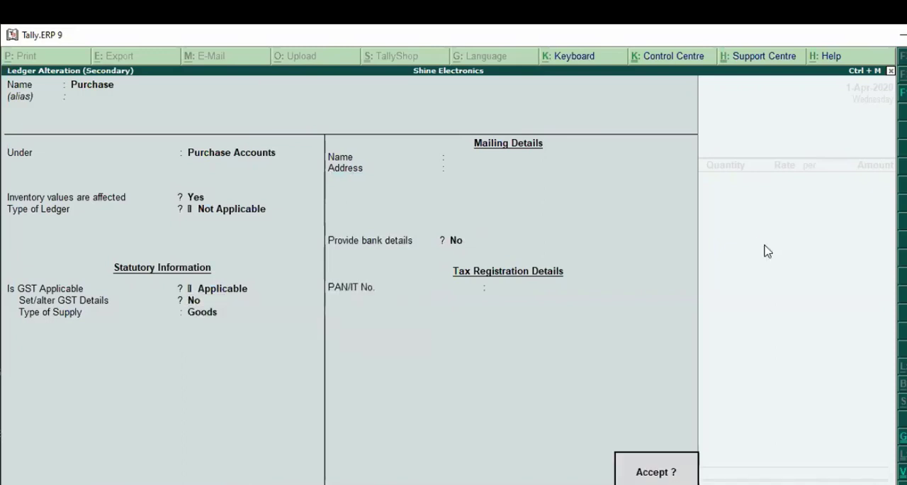
{"action": "key", "text": "Return"}
Select the Keybaord stock item in the voucher's first item line
{"action": "key", "text": "Down"}
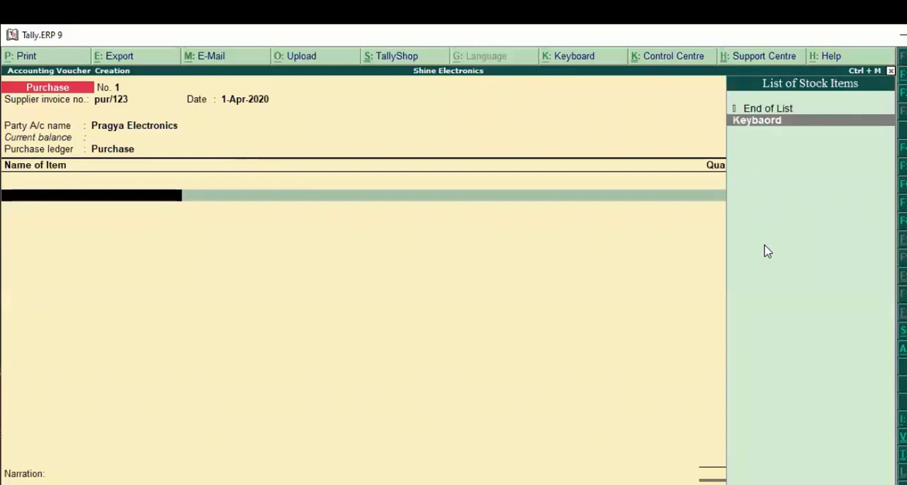
{"action": "key", "text": "Return"}
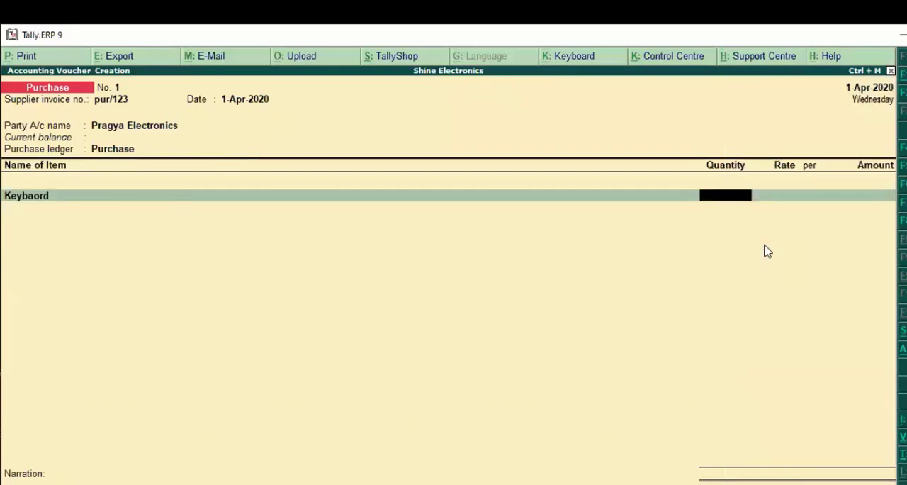
{"action": "key", "text": "BackSpace"}
Open the Keybaord stock item for alteration, check its unit and GST applicability, and set Set/alter GST Details to Yes
{"action": "key", "text": "ctrl+Return"}
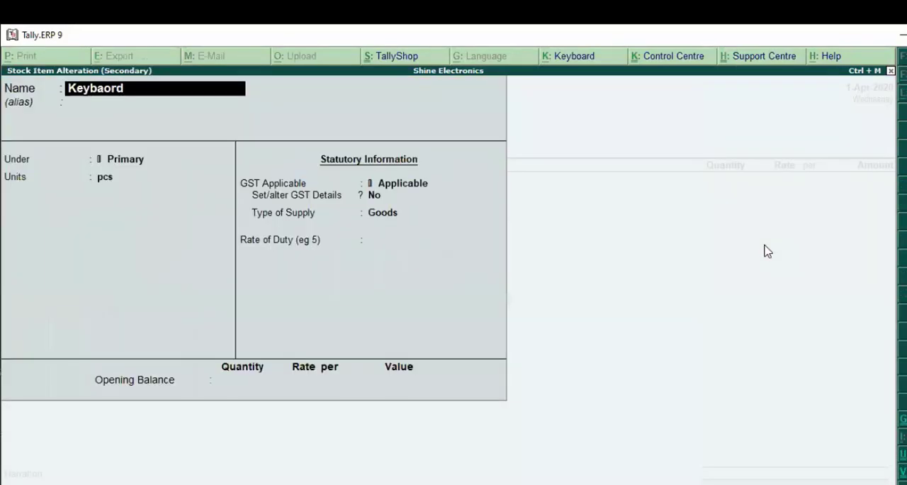
{"action": "key", "text": "Return"}
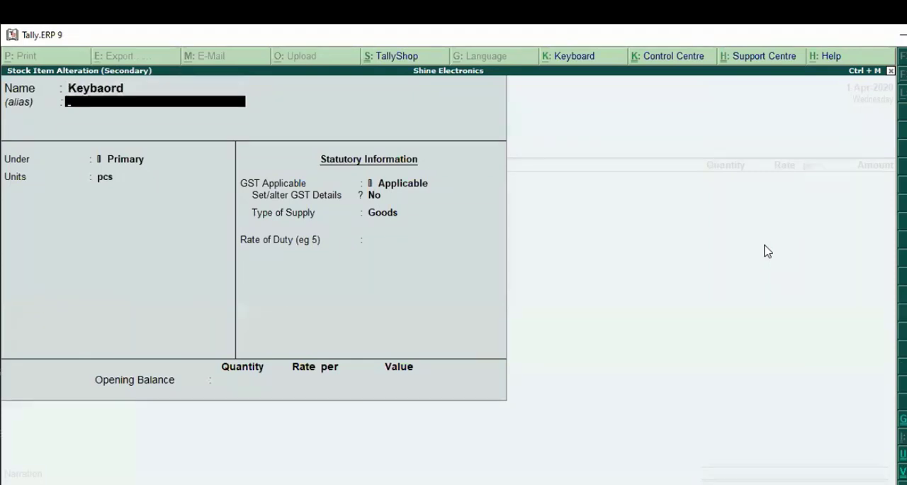
{"action": "key", "text": "Return"}
{"action": "key", "text": "Return"}
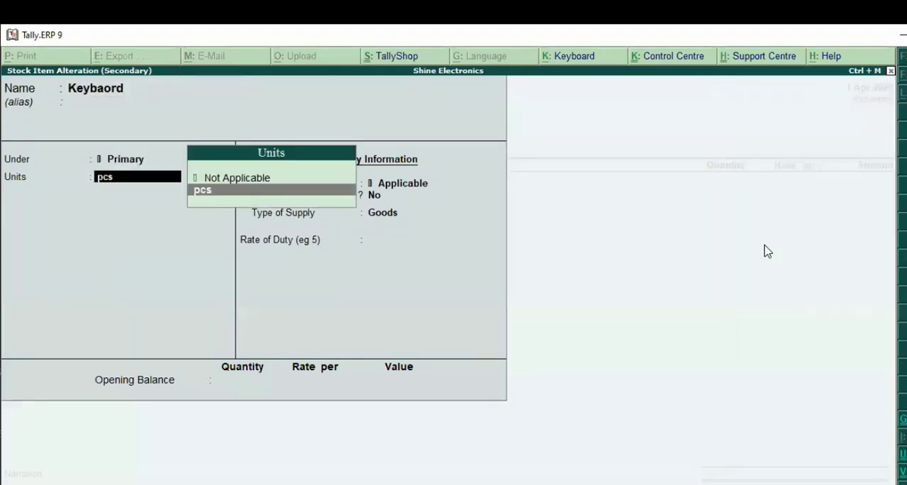
{"action": "key", "text": "Return"}
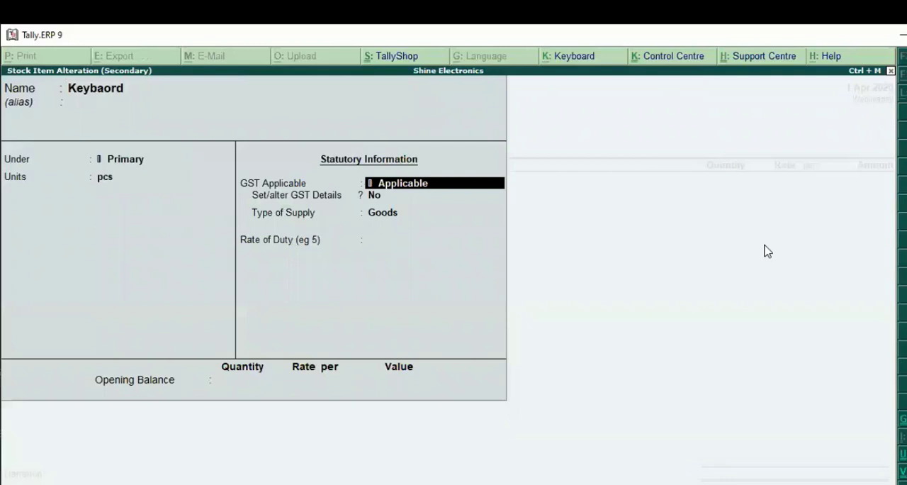
{"action": "key", "text": "Return"}
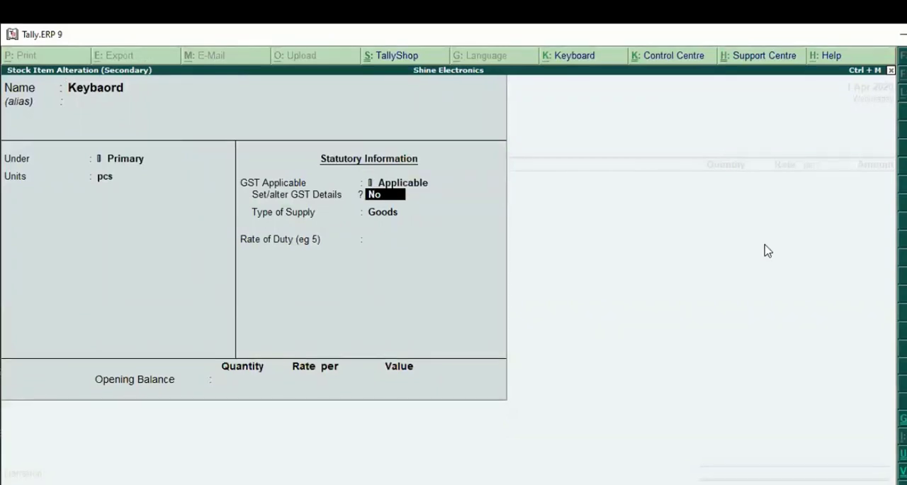
{"action": "key", "text": "y"}
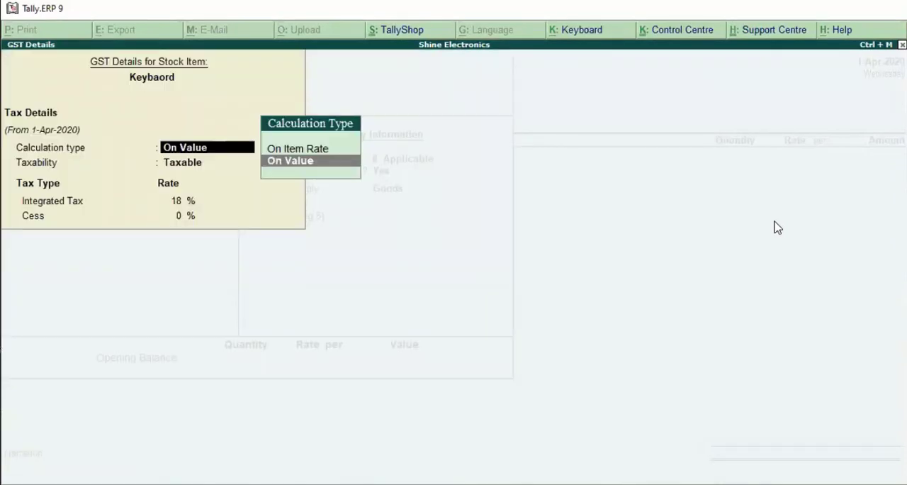
Configure the GST details to allow HSN/SAC details and show all GST tax types
{"action": "key", "text": "F12"}
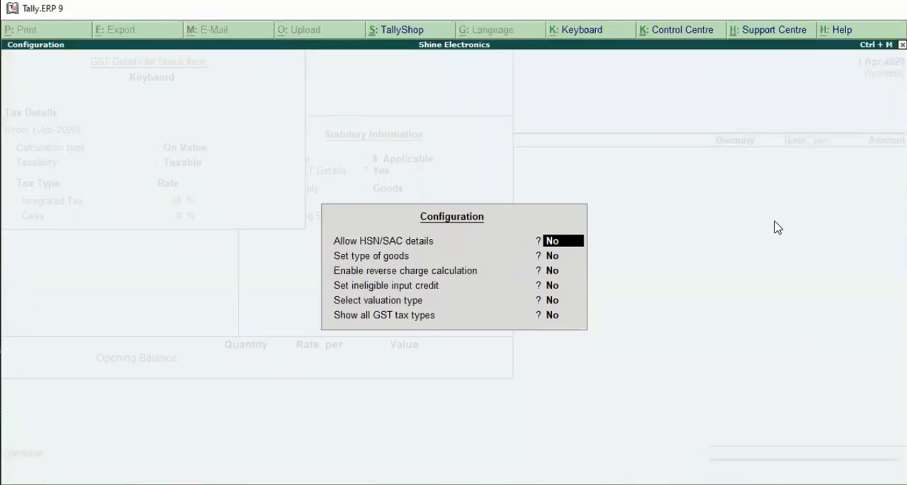
{"action": "key", "text": "y"}
{"action": "key", "text": "Return"}
{"action": "key", "text": "Return"}
{"action": "key", "text": "Return"}
{"action": "key", "text": "Return"}
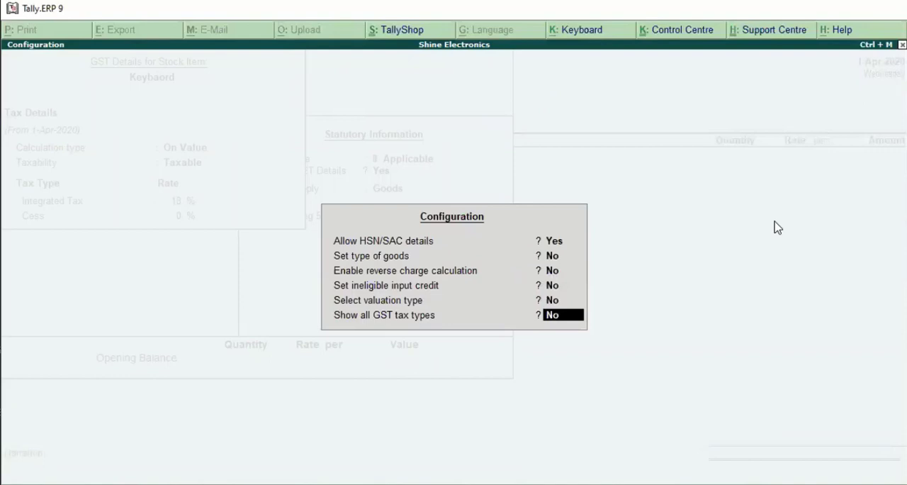
{"action": "type", "text": "y"}
{"action": "key", "text": "Return"}
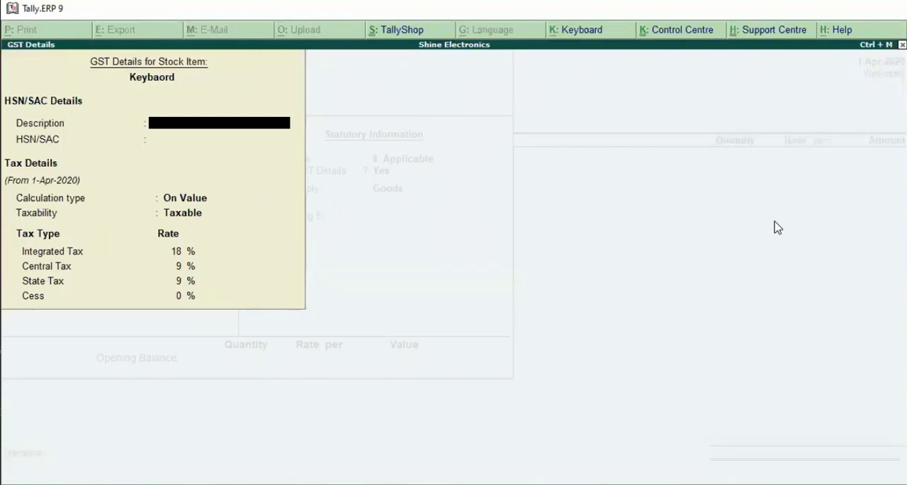
Review Keybaord's HSN/SAC fields, calculation type, tax rates and type of supply, then accept the stock item
{"action": "key", "text": "Return"}
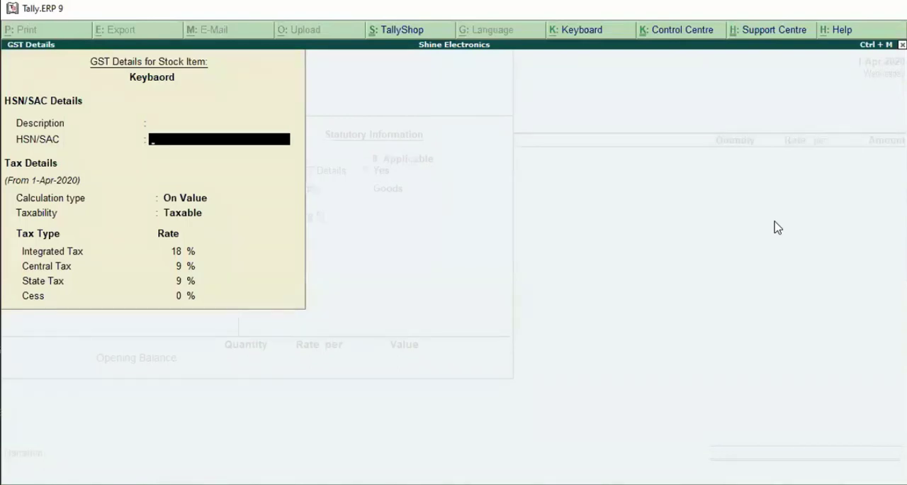
{"action": "key", "text": "Return"}
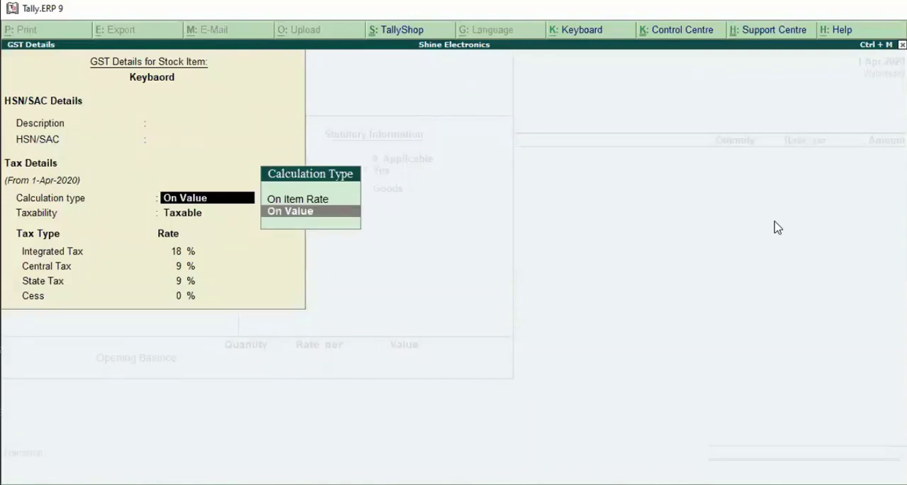
{"action": "key", "text": "Return"}
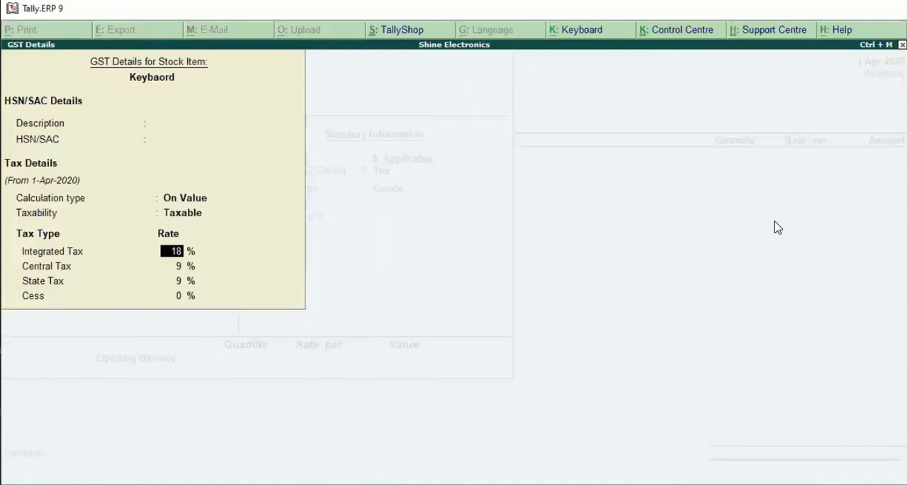
{"action": "key", "text": "Return"}
{"action": "key", "text": "Return"}
{"action": "key", "text": "Return"}
{"action": "key", "text": "Return"}
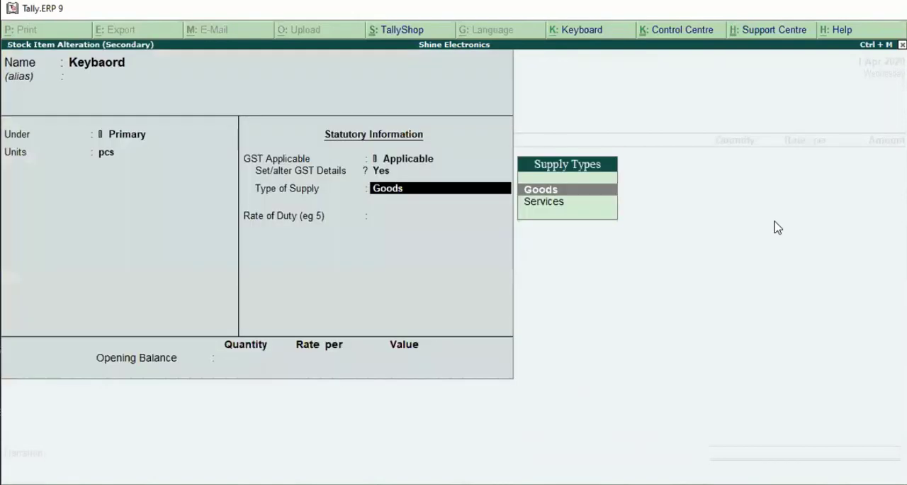
{"action": "key", "text": "Return"}
{"action": "key", "text": "Return"}
{"action": "key", "text": "Return"}
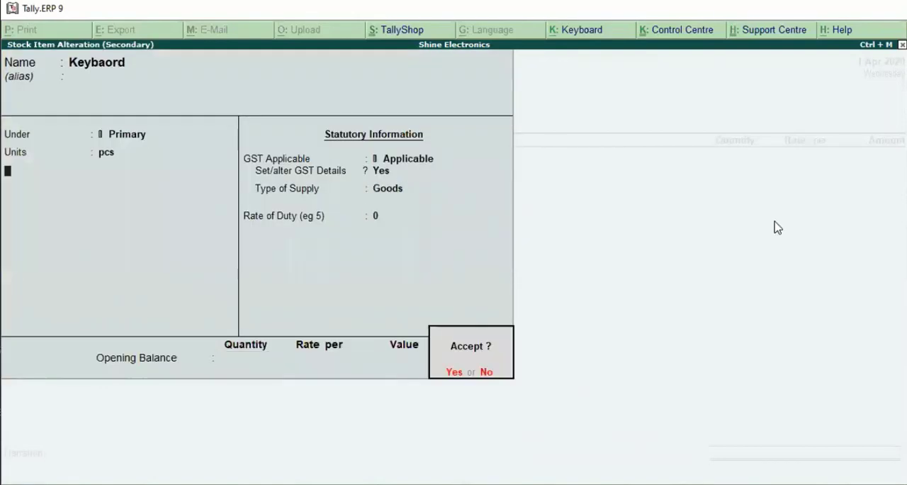
{"action": "key", "text": "Return"}
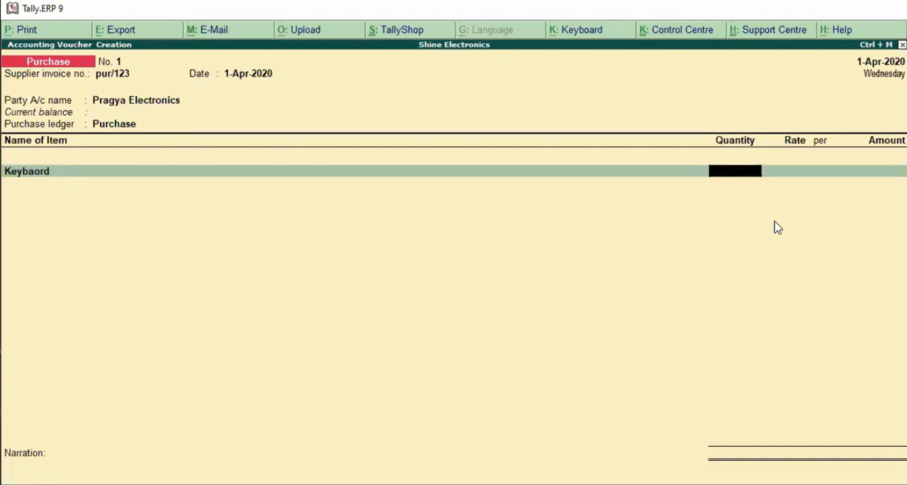
Enter a quantity of 50 pcs at a rate of 1,000 per piece for Keybaord and accept the item line
{"action": "type", "text": "50"}
{"action": "key", "text": "Return"}
{"action": "type", "text": "1"}
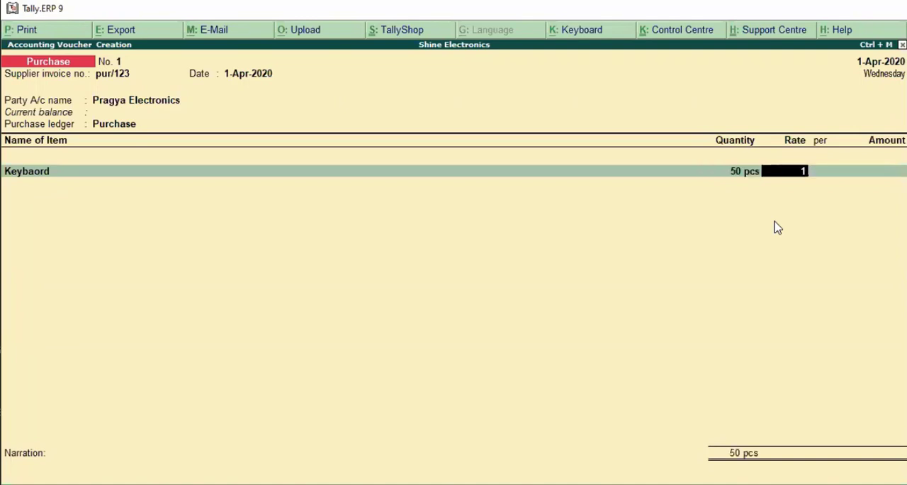
{"action": "type", "text": "000"}
{"action": "key", "text": "Return"}
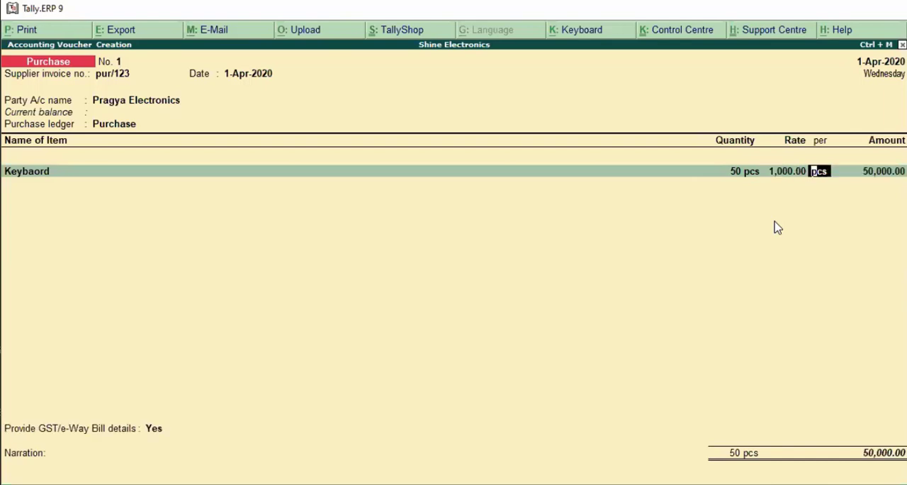
{"action": "key", "text": "Return"}
{"action": "key", "text": "Return"}
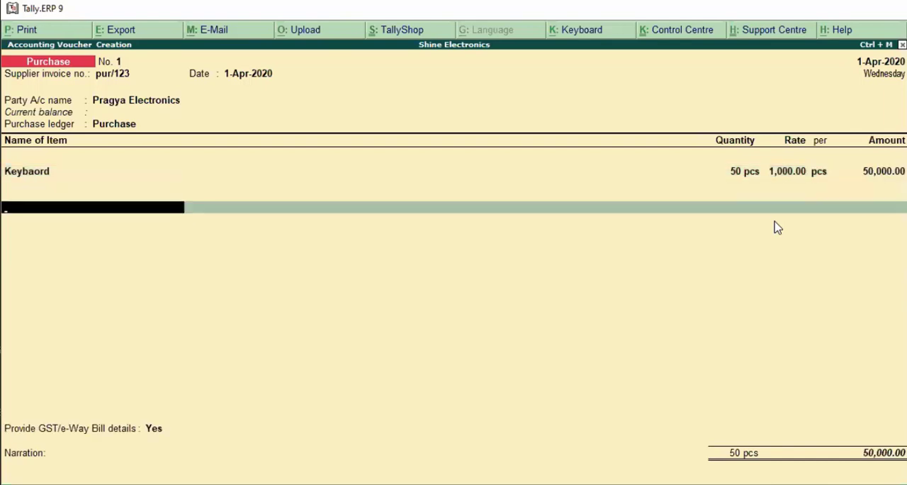
Add the Cgst ledger below the item, checking its group, duty type and tax type in ledger alteration before accepting it
{"action": "type", "text": "C"}
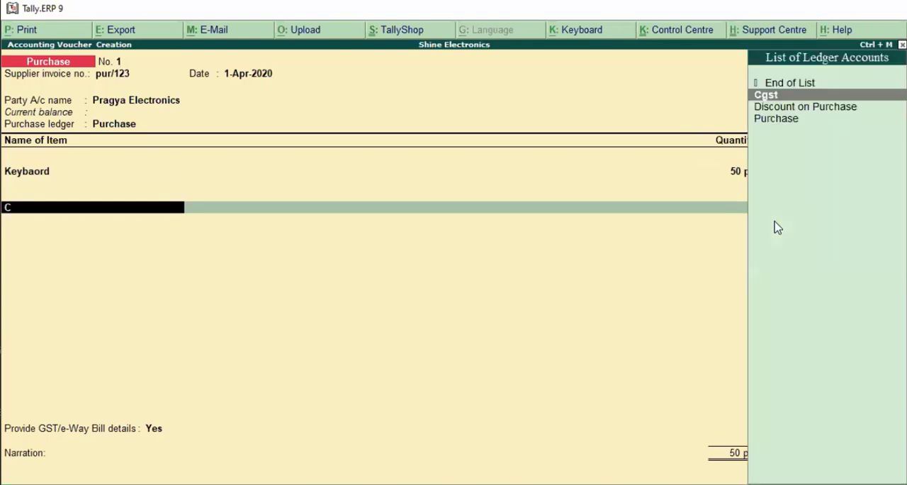
{"action": "key", "text": "Return"}
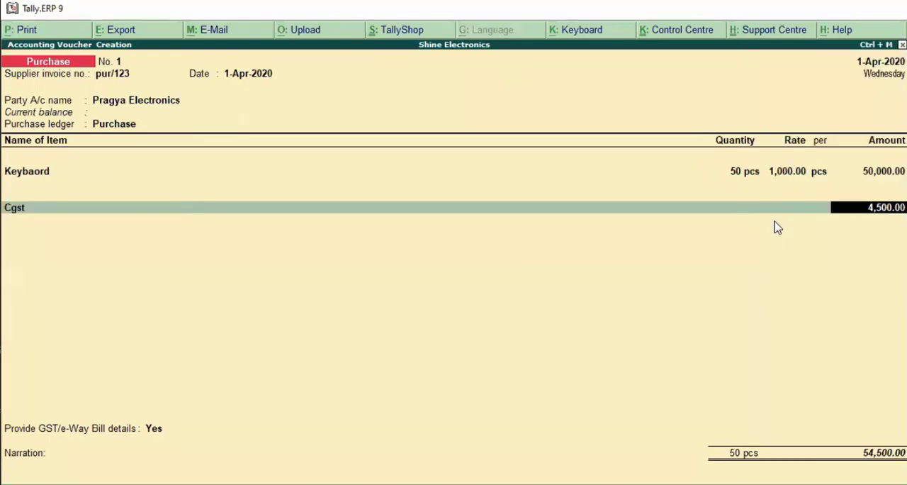
{"action": "key", "text": "BackSpace"}
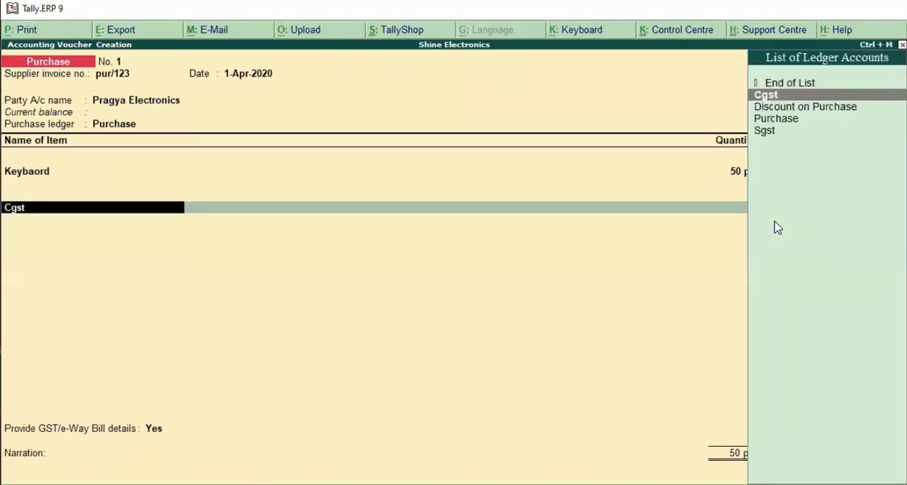
{"action": "key", "text": "ctrl+Return"}
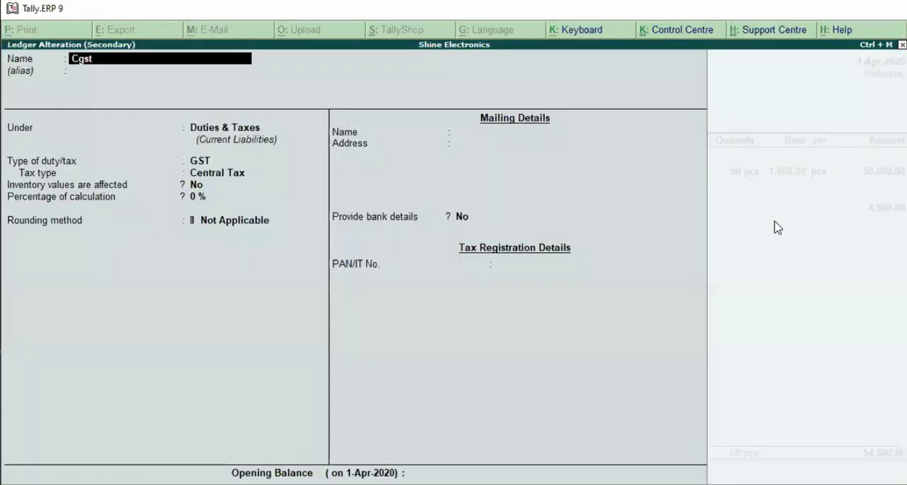
{"action": "key", "text": "Return"}
{"action": "key", "text": "Return"}
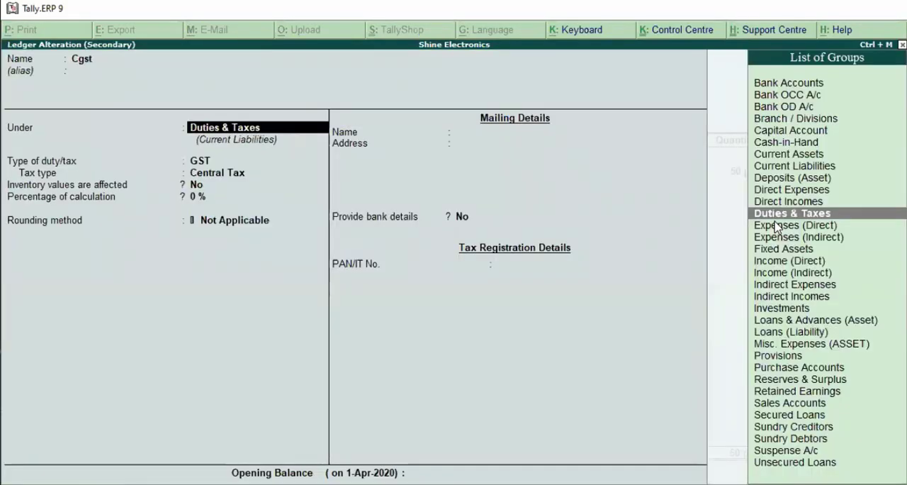
{"action": "key", "text": "Return"}
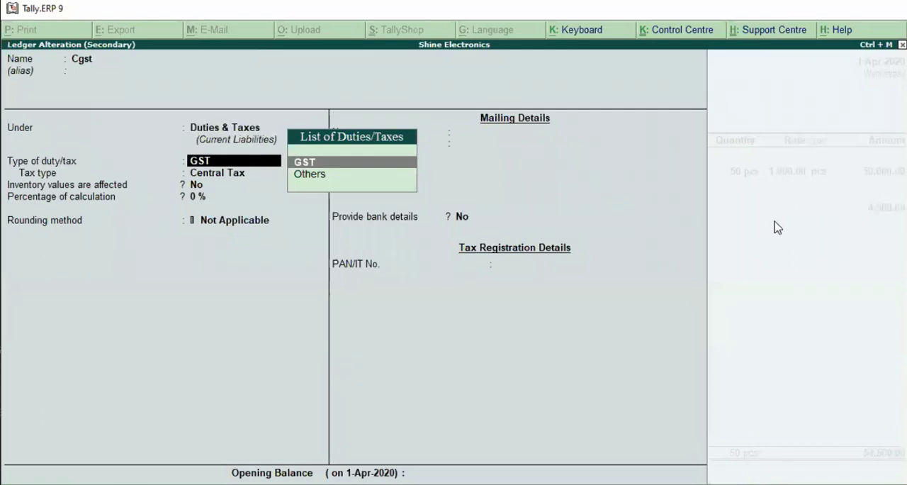
{"action": "key", "text": "Return"}
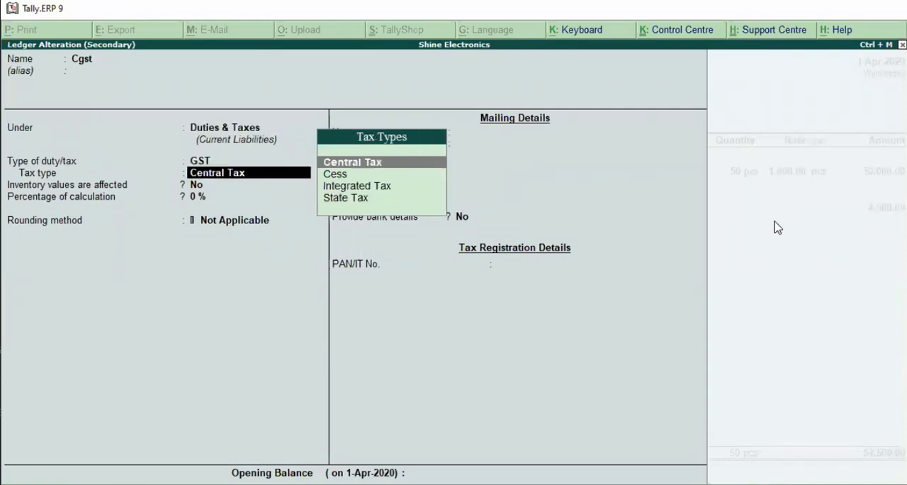
{"action": "key", "text": "Return"}
{"action": "key", "text": "Return"}
{"action": "key", "text": "Return"}
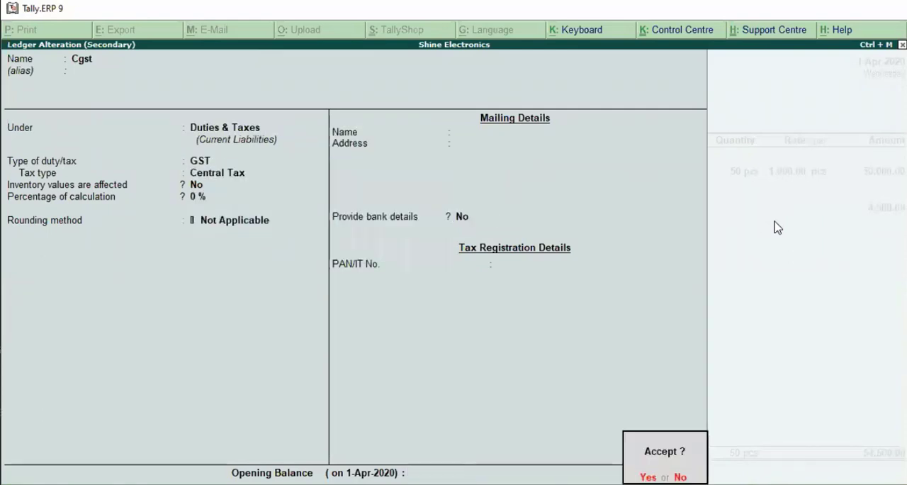
{"action": "key", "text": "Return"}
{"action": "key", "text": "Return"}
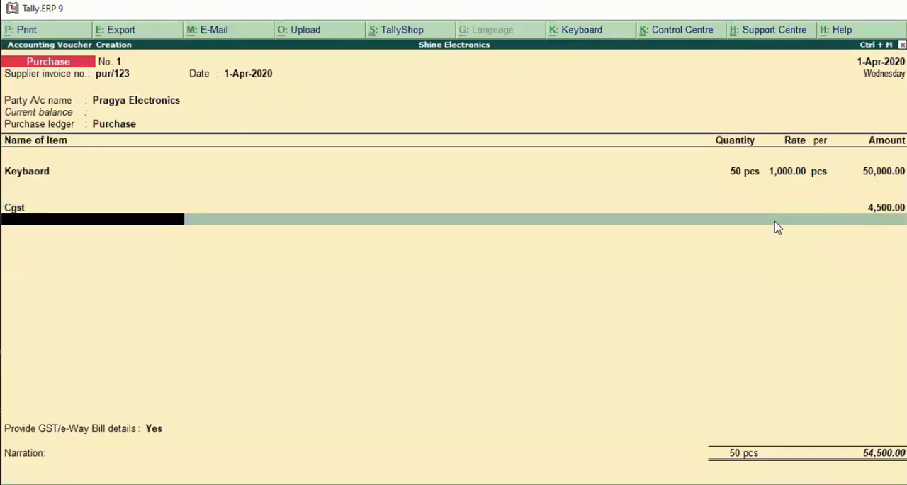
Add the Sgst ledger below Cgst, checking its group, duty type and tax type in ledger alteration before accepting it
{"action": "type", "text": "S"}
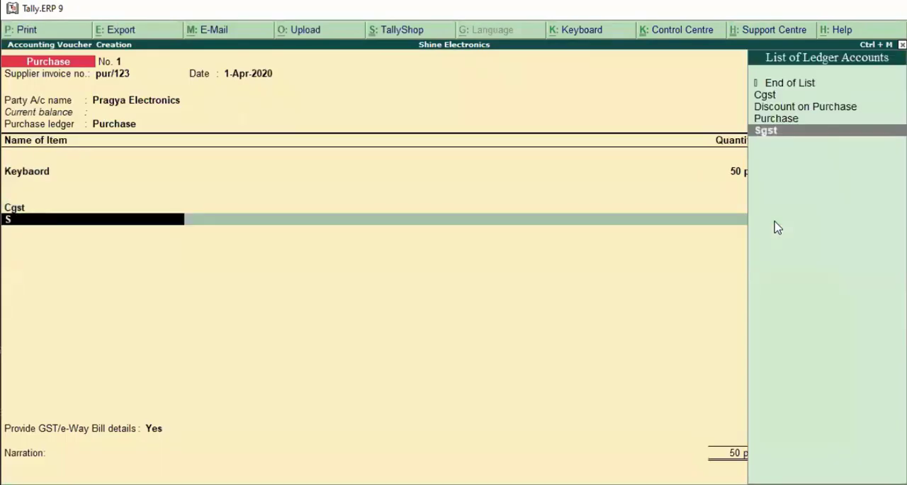
{"action": "key", "text": "Return"}
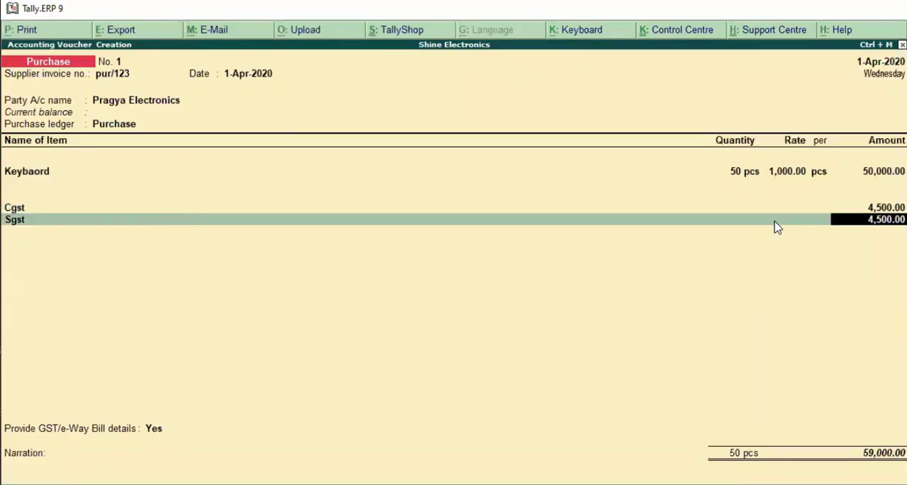
{"action": "key", "text": "BackSpace"}
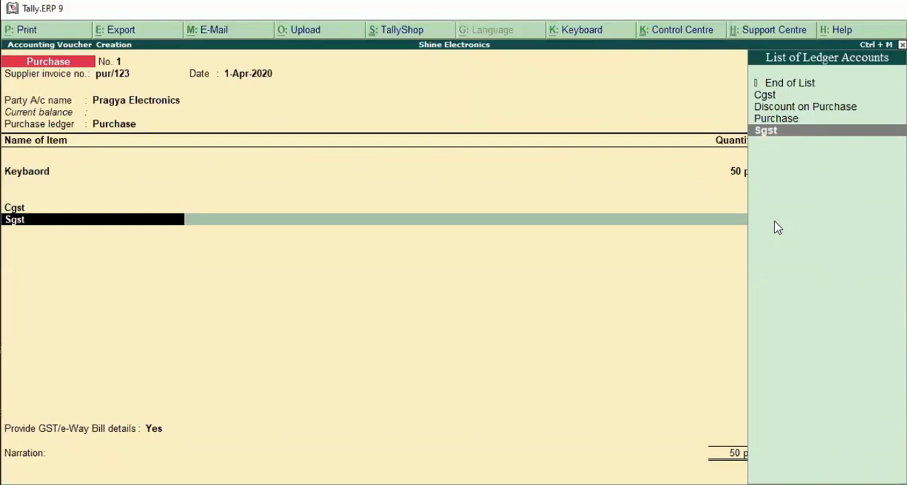
{"action": "key", "text": "ctrl+Return"}
{"action": "key", "text": "Return"}
{"action": "key", "text": "Return"}
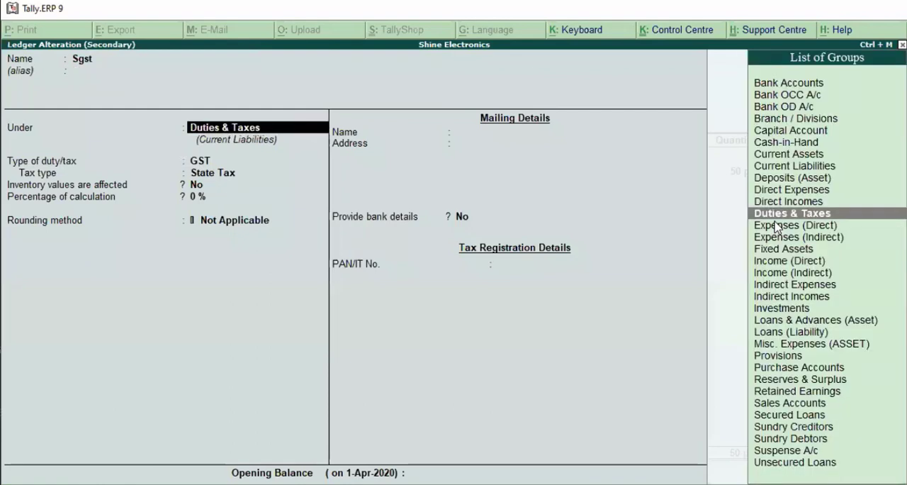
{"action": "key", "text": "Return"}
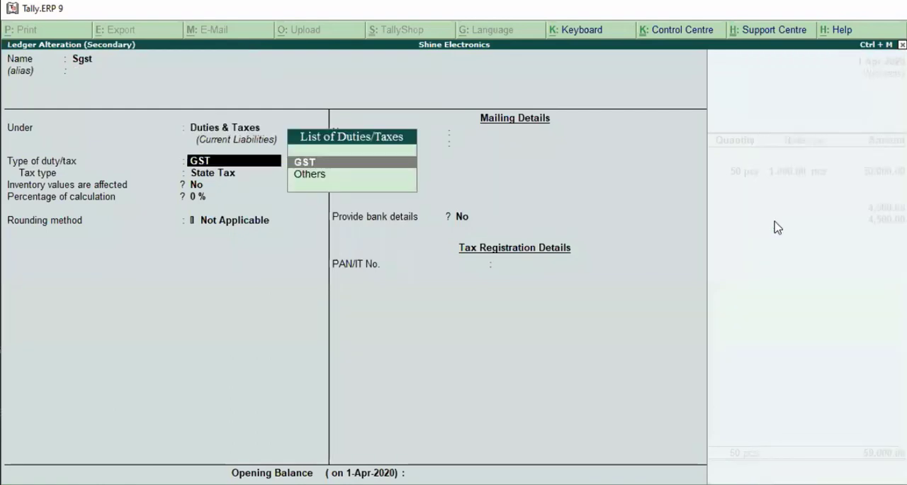
{"action": "key", "text": "Return"}
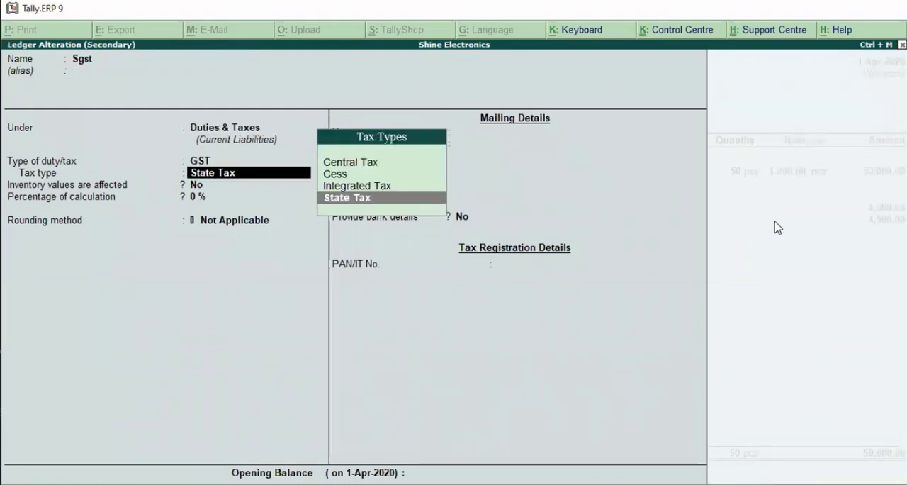
{"action": "key", "text": "Return"}
{"action": "key", "text": "Return"}
{"action": "key", "text": "Return"}
{"action": "key", "text": "Return"}
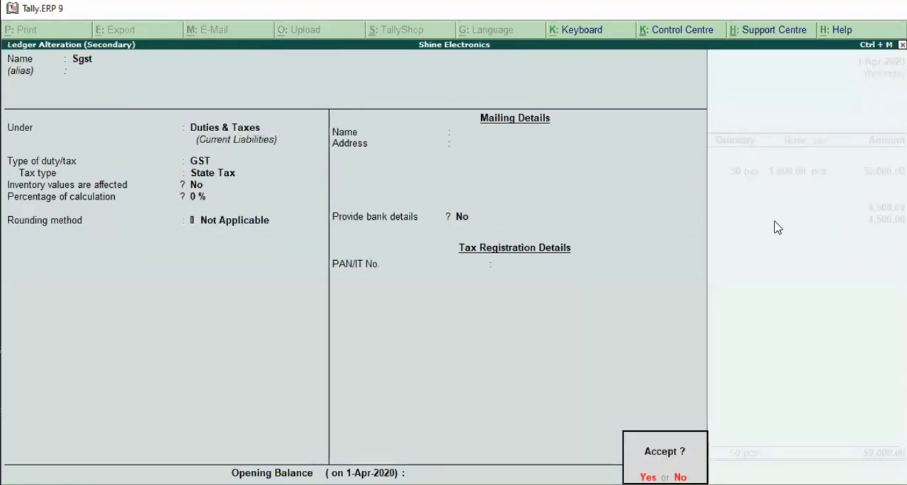
{"action": "key", "text": "Return"}
End the ledger list, keep GST/e-Way Bill details set to Yes and pass through the e-way bill details with their default entries
{"action": "key", "text": "Return"}
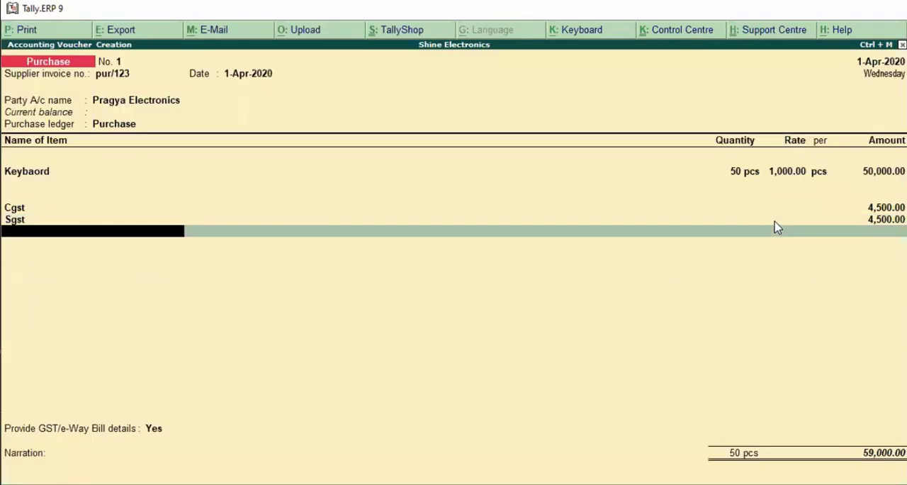
{"action": "key", "text": "Return"}
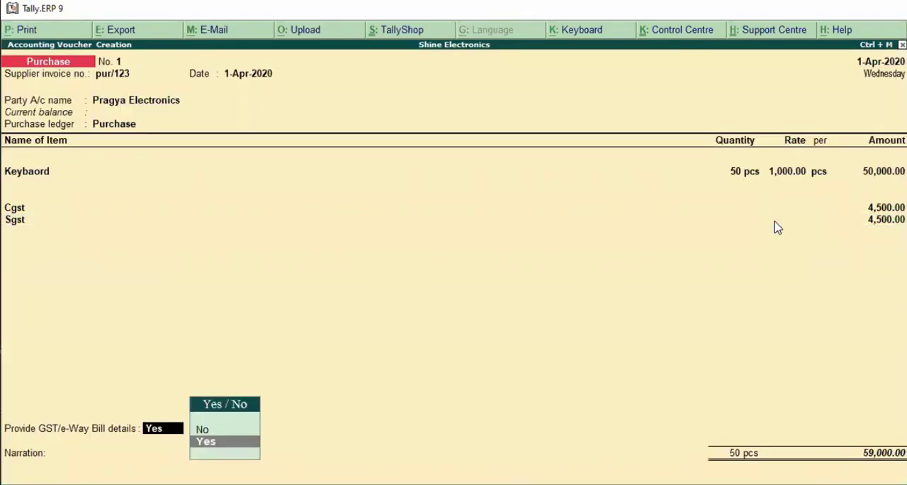
{"action": "key", "text": "Return"}
{"action": "key", "text": "Return"}
{"action": "key", "text": "Return"}
{"action": "key", "text": "Return"}
{"action": "key", "text": "Return"}
{"action": "key", "text": "Return"}
{"action": "key", "text": "Return"}
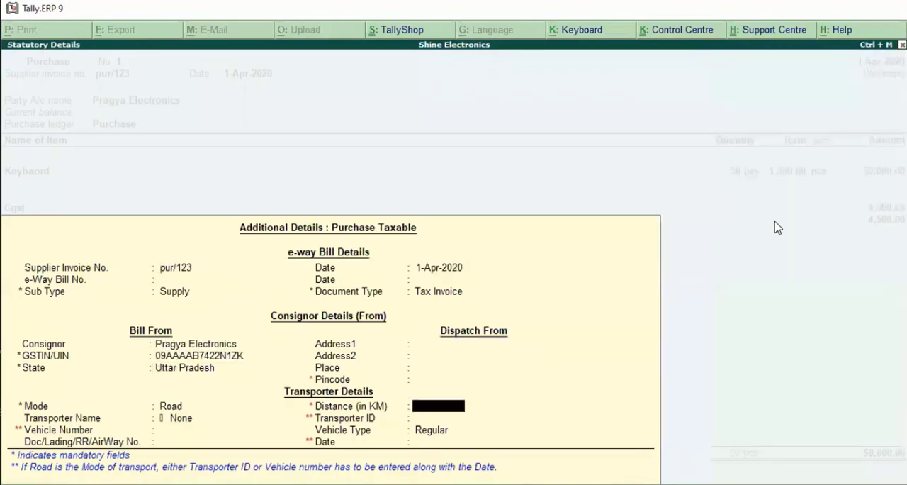
{"action": "key", "text": "Return"}
{"action": "key", "text": "Return"}
Accept the purchase voucher without a narration and leave voucher entry for the Gateway of Tally
{"action": "key", "text": "Return"}
{"action": "key", "text": "Return"}
{"action": "key", "text": "Return"}
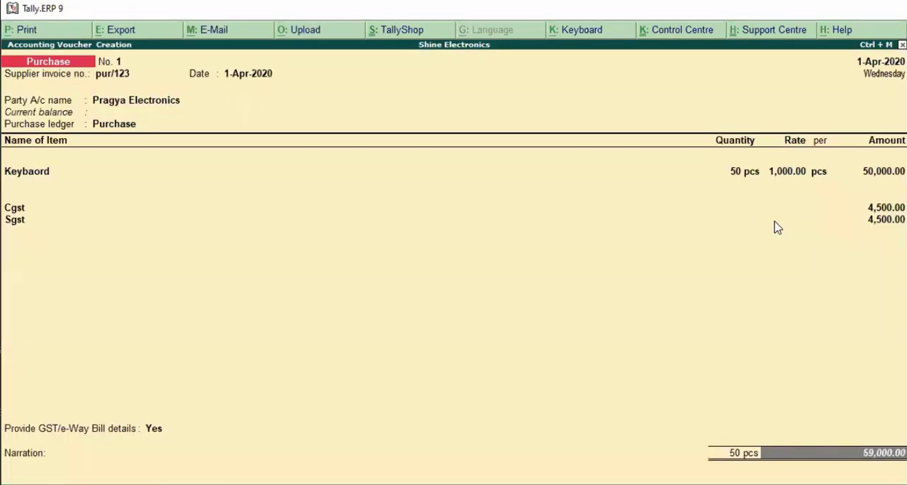
{"action": "key", "text": "Return"}
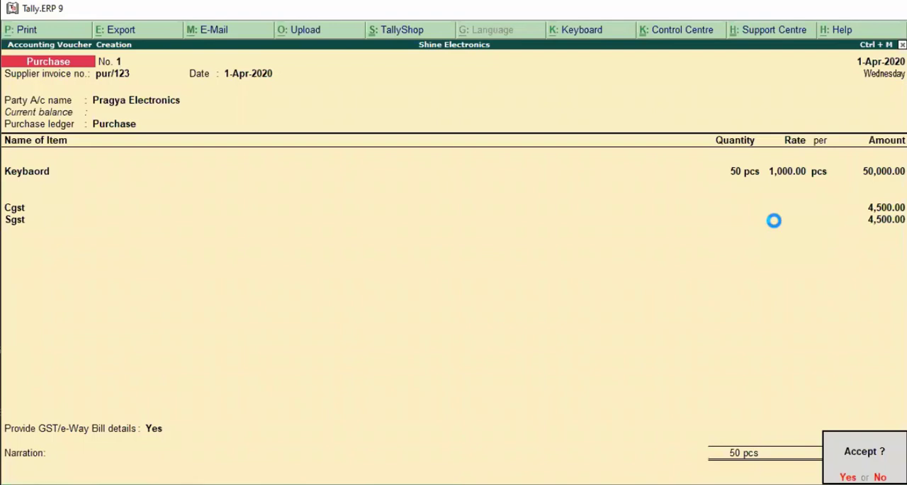
{"action": "key", "text": "Return"}
{"action": "key", "text": "Escape"}
{"action": "key", "text": "Return"}
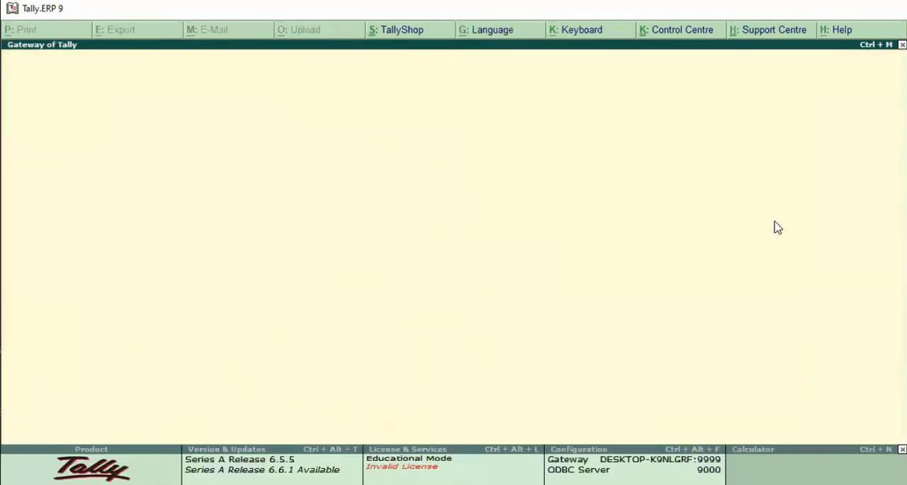
Open the GSTR-2 report from the statutory GST reports
{"action": "key", "text": "Down"}
{"action": "key", "text": "Down"}
{"action": "key", "text": "Down"}
{"action": "key", "text": "Down"}
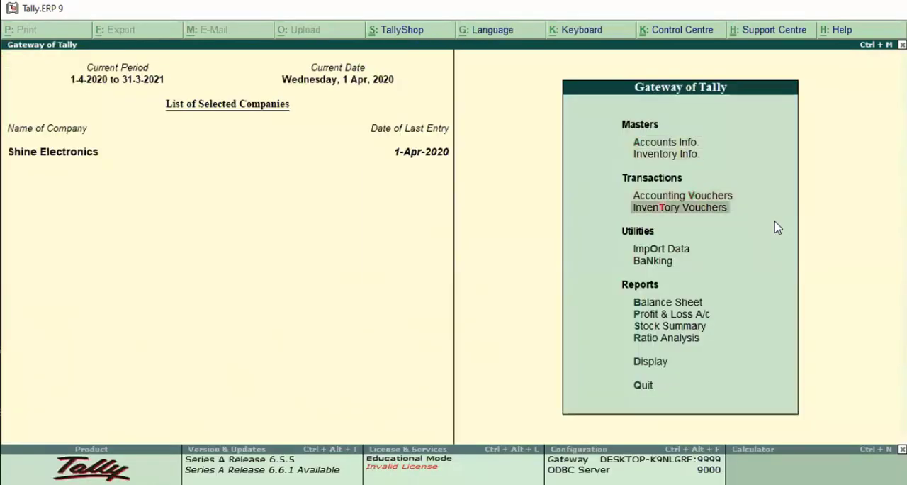
{"action": "key", "text": "Down"}
{"action": "key", "text": "Down"}
{"action": "key", "text": "Down"}
{"action": "key", "text": "Down"}
{"action": "key", "text": "Down"}
{"action": "key", "text": "Down"}
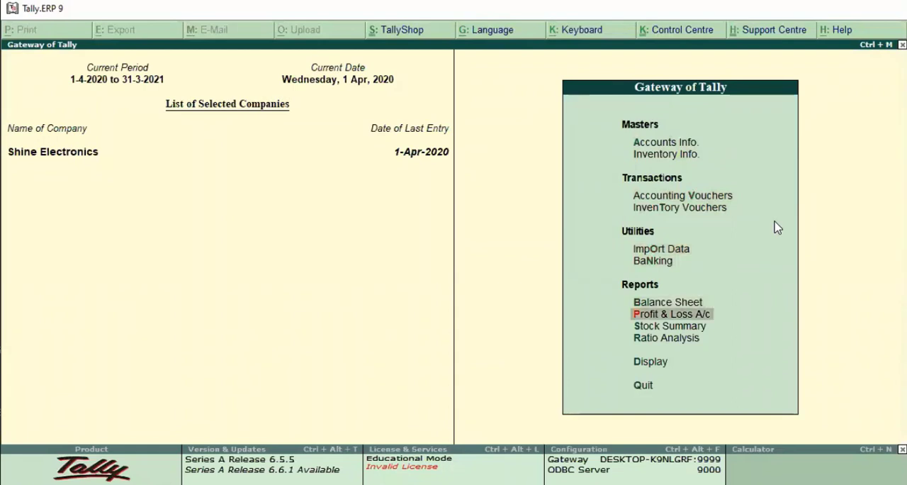
{"action": "key", "text": "Return"}
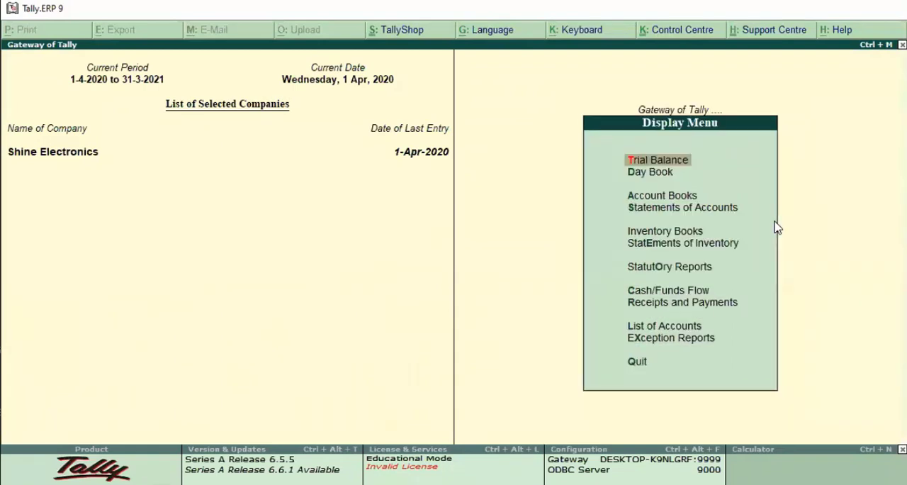
{"action": "key", "text": "Down"}
{"action": "key", "text": "Down"}
{"action": "key", "text": "Down"}
{"action": "key", "text": "Down"}
{"action": "key", "text": "Down"}
{"action": "key", "text": "Down"}
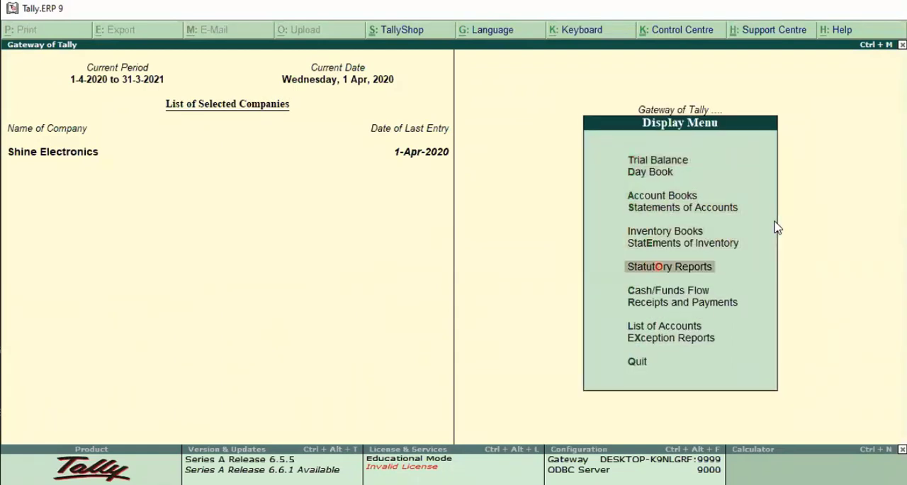
{"action": "key", "text": "Return"}
{"action": "key", "text": "Return"}
{"action": "key", "text": "Down"}
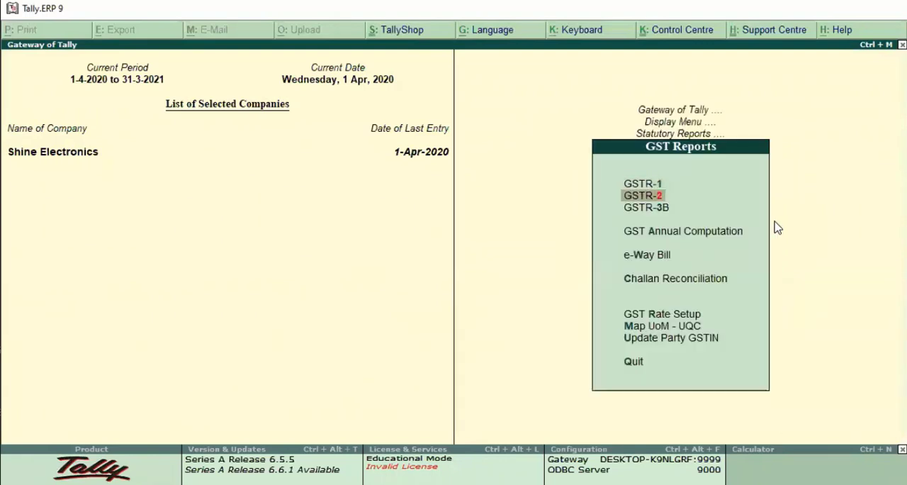
{"action": "key", "text": "Return"}
Examine the GSTR-2 returns summary and the B2B Invoices line, then return to the Gateway of Tally
{"action": "key", "text": "Down"}
{"action": "key", "text": "Down"}
{"action": "key", "text": "Down"}
{"action": "key", "text": "Down"}
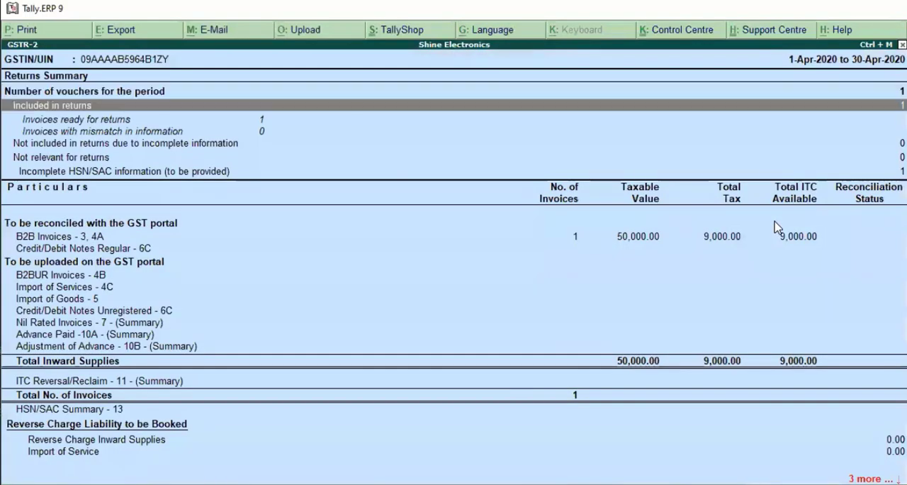
{"action": "key", "text": "Down"}
{"action": "key", "text": "Down"}
{"action": "key", "text": "Up"}
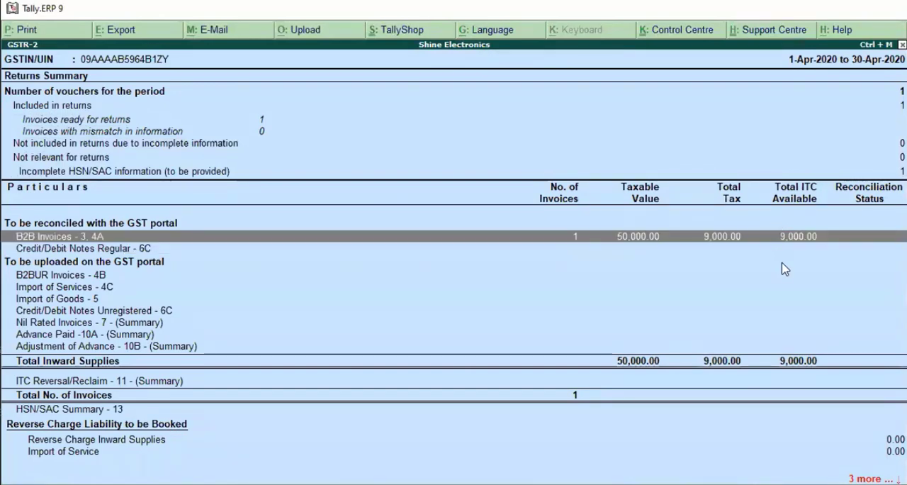
{"action": "key", "text": "Escape"}
{"action": "key", "text": "Escape"}
{"action": "key", "text": "Escape"}
{"action": "key", "text": "Escape"}
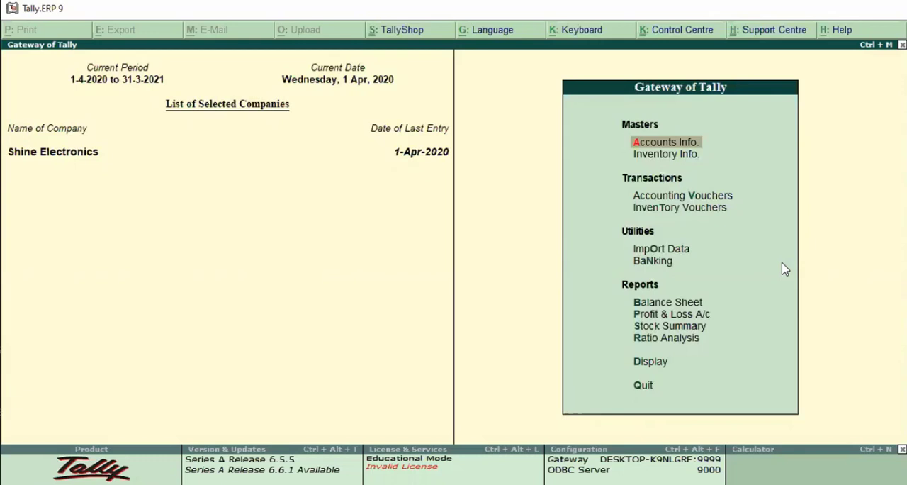
Open accounting voucher entry with a new purchase voucher
{"action": "key", "text": "Down"}
{"action": "key", "text": "Down"}
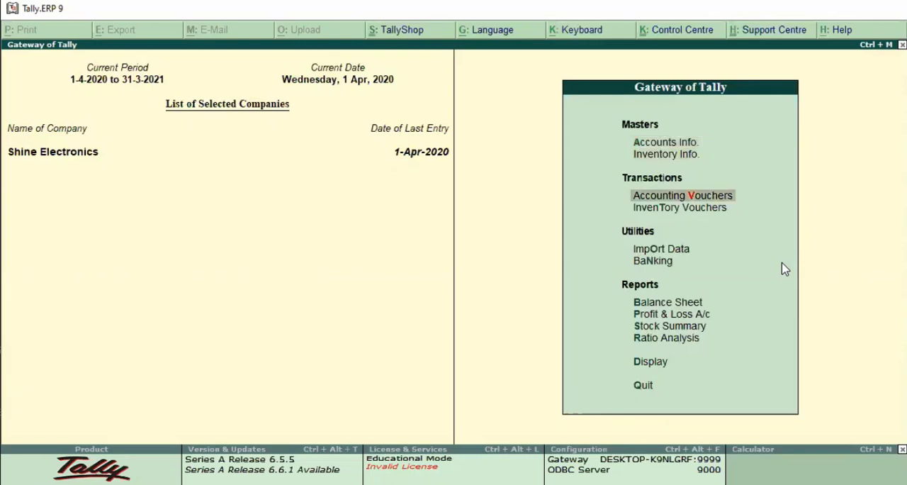
{"action": "key", "text": "Return"}
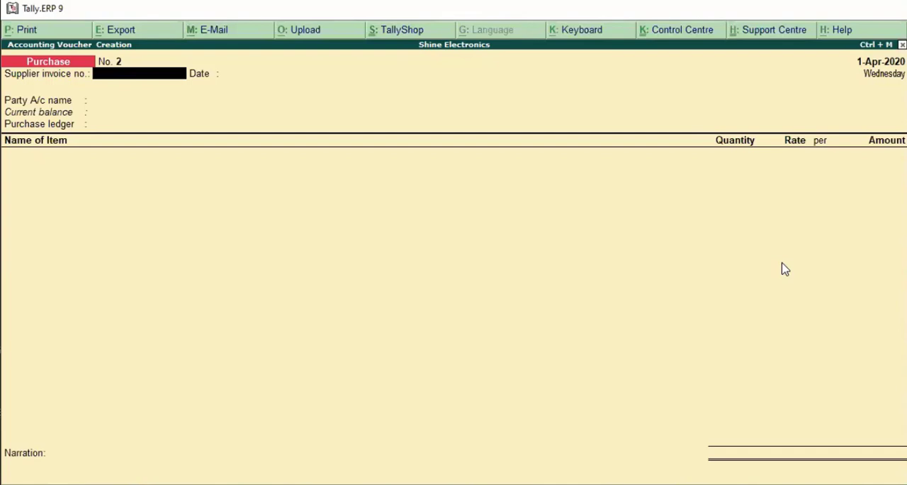
Enable debit and credit notes in the company's accounting features and set both to be recorded in invoice mode
{"action": "key", "text": "F11"}
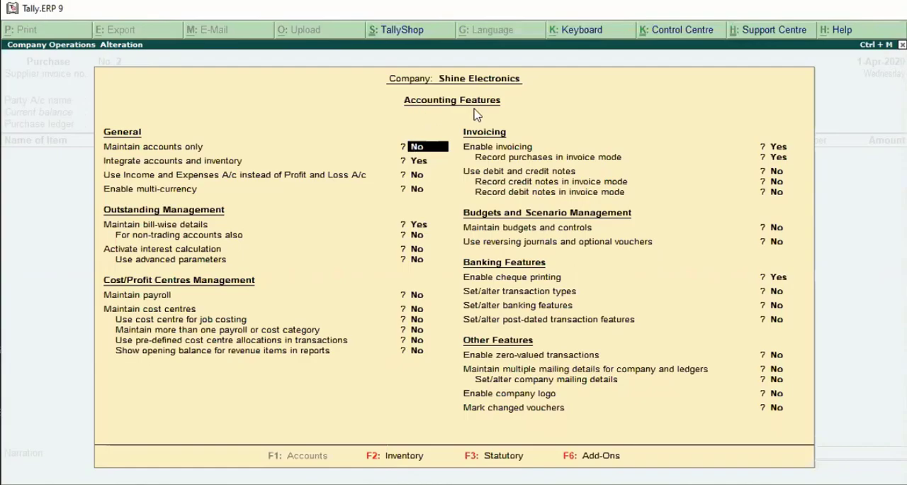
{"action": "key", "text": "Return"}
{"action": "key", "text": "Return"}
{"action": "key", "text": "Return"}
{"action": "key", "text": "Return"}
{"action": "key", "text": "Return"}
{"action": "key", "text": "Return"}
{"action": "key", "text": "Return"}
{"action": "key", "text": "Return"}
{"action": "key", "text": "Return"}
{"action": "key", "text": "Return"}
{"action": "key", "text": "Return"}
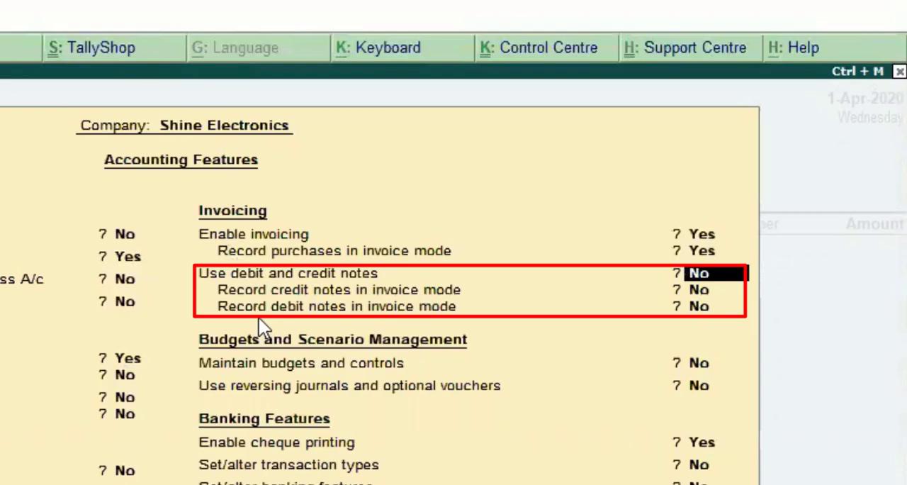
{"action": "type", "text": "y"}
{"action": "key", "text": "Return"}
{"action": "type", "text": "y"}
{"action": "key", "text": "Return"}
{"action": "type", "text": "y"}
{"action": "key", "text": "Return"}
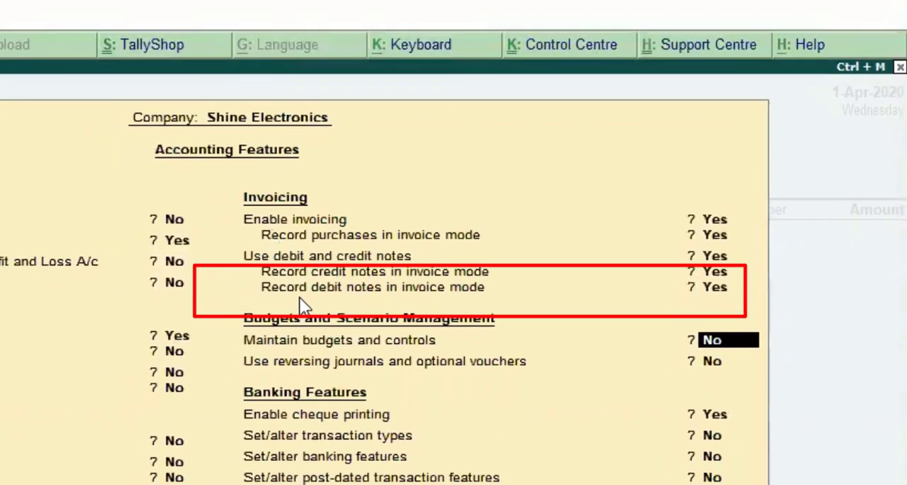
Leave the remaining accounting features unchanged and accept the company feature settings
{"action": "key", "text": "Return"}
{"action": "key", "text": "Return"}
{"action": "key", "text": "Return"}
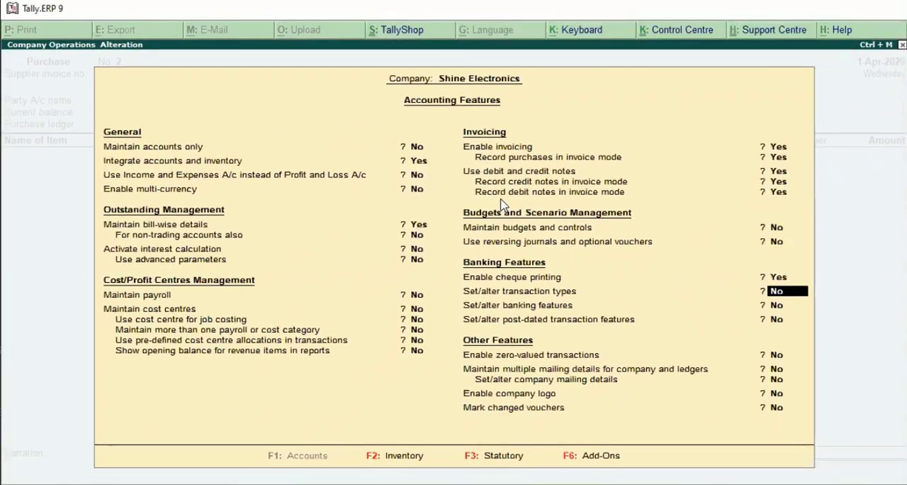
{"action": "key", "text": "Return"}
{"action": "key", "text": "Return"}
{"action": "key", "text": "Return"}
{"action": "key", "text": "Return"}
{"action": "key", "text": "Return"}
{"action": "key", "text": "Return"}
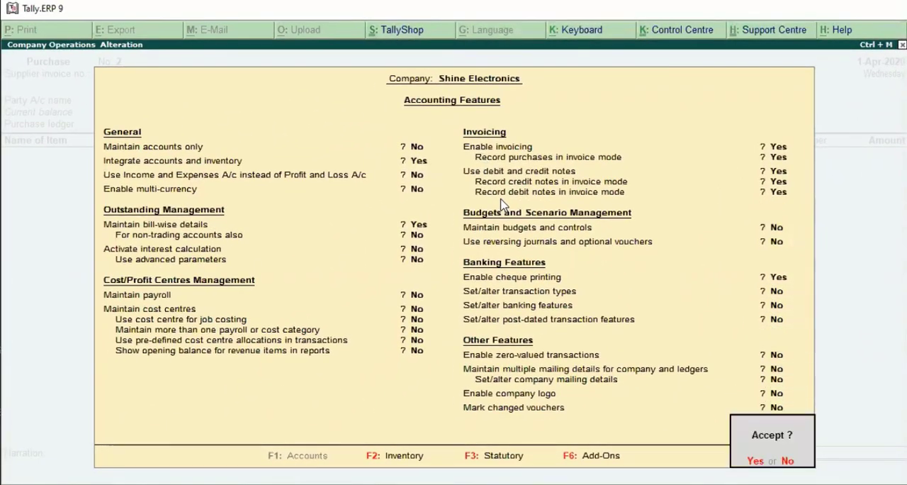
{"action": "key", "text": "Return"}
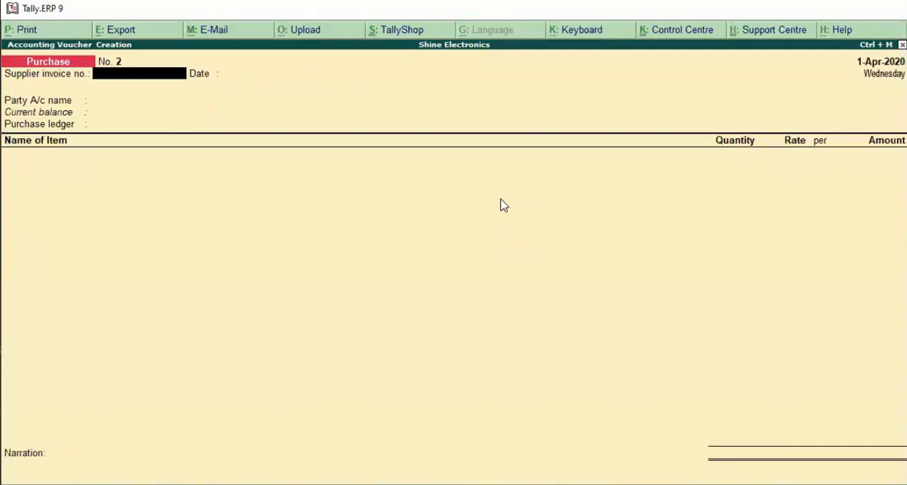
Switch to a debit note voucher and enter original invoice number pur/123 dated 1-Apr-2020
{"action": "key", "text": "ctrl+F9"}
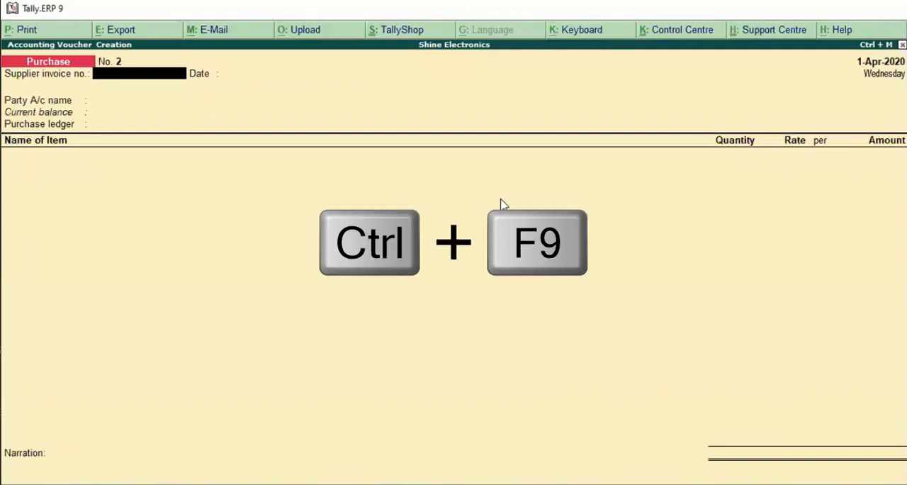
{"action": "key", "text": "ctrl+F9"}
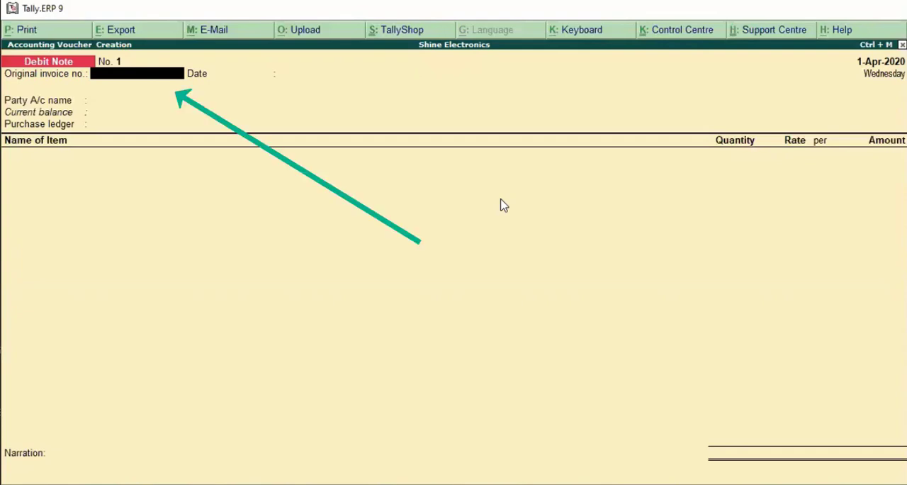
{"action": "type", "text": "pur/123"}
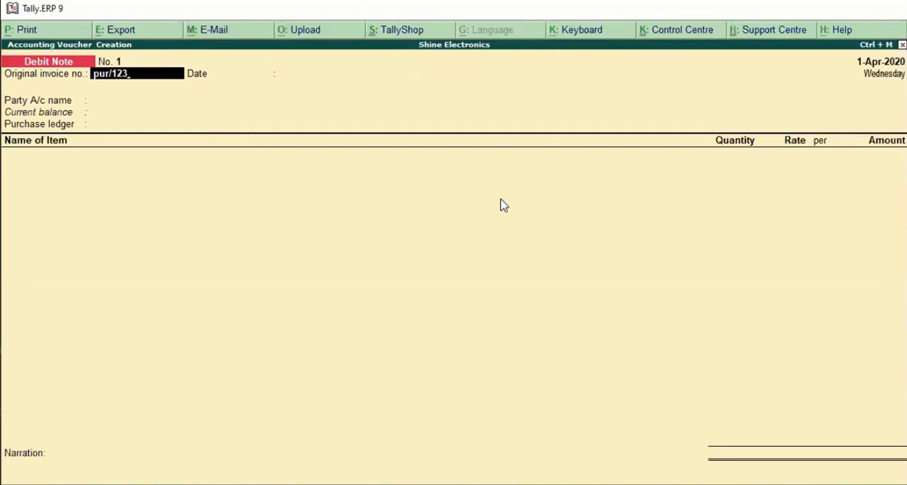
{"action": "key", "text": "Return"}
{"action": "key", "text": "Return"}
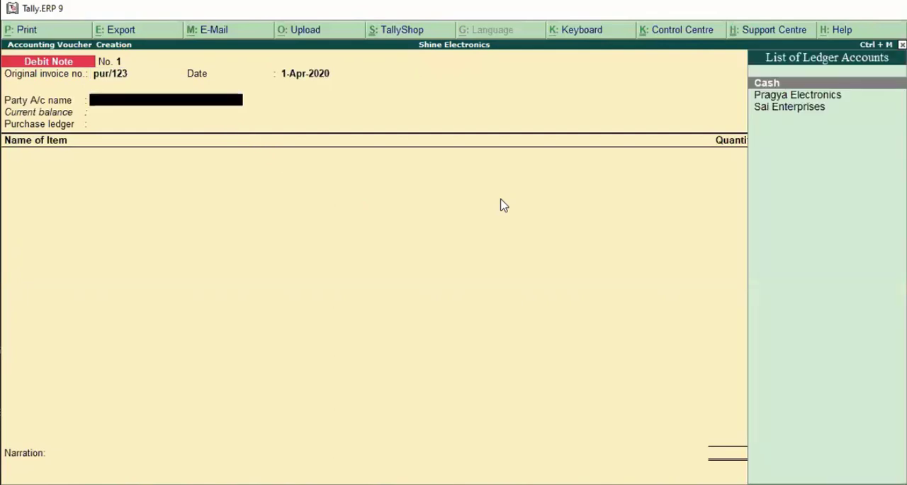
Choose Pragya Electronics as the debit note's party with its default details, and select Purchase as the purchase ledger
{"action": "key", "text": "Down"}
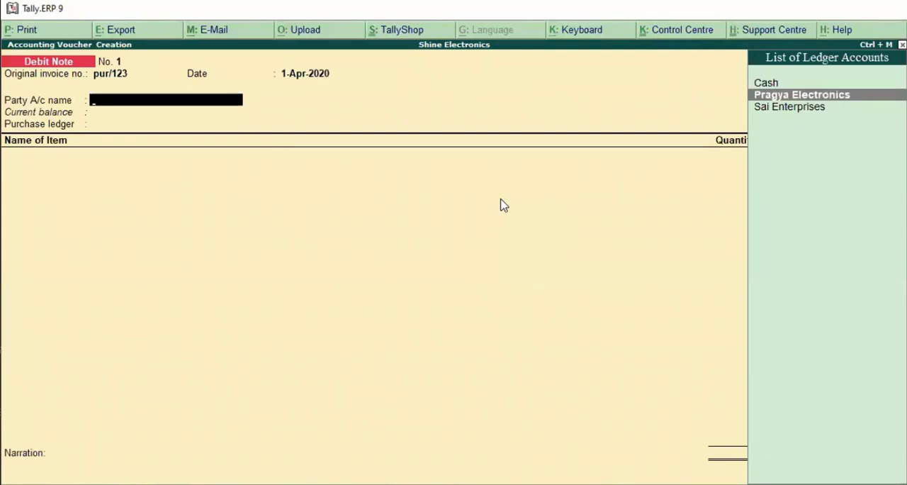
{"action": "key", "text": "Return"}
{"action": "key", "text": "Return"}
{"action": "key", "text": "Return"}
{"action": "key", "text": "Return"}
{"action": "key", "text": "Return"}
{"action": "key", "text": "Return"}
{"action": "key", "text": "Return"}
{"action": "key", "text": "Return"}
{"action": "key", "text": "Return"}
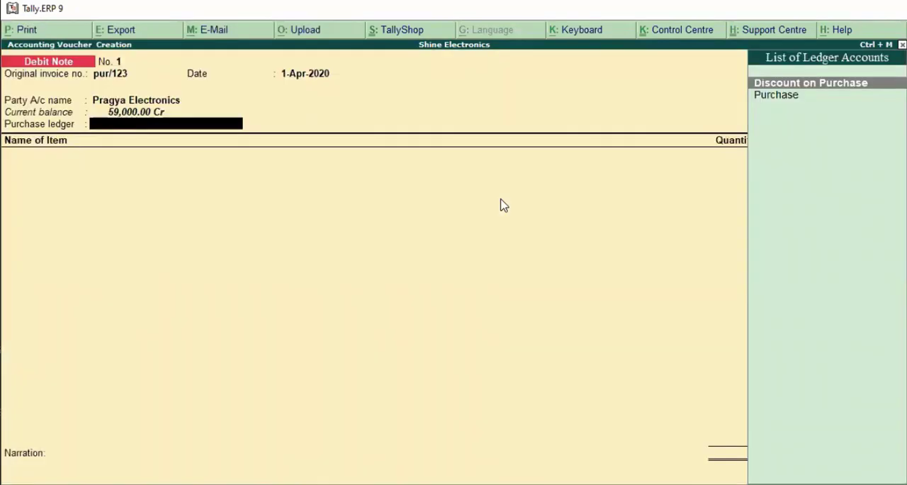
{"action": "key", "text": "Down"}
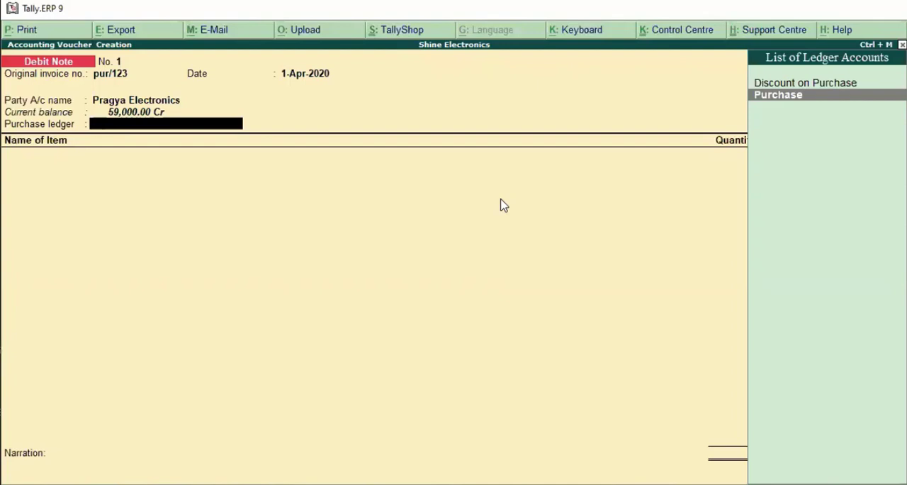
{"action": "key", "text": "Return"}
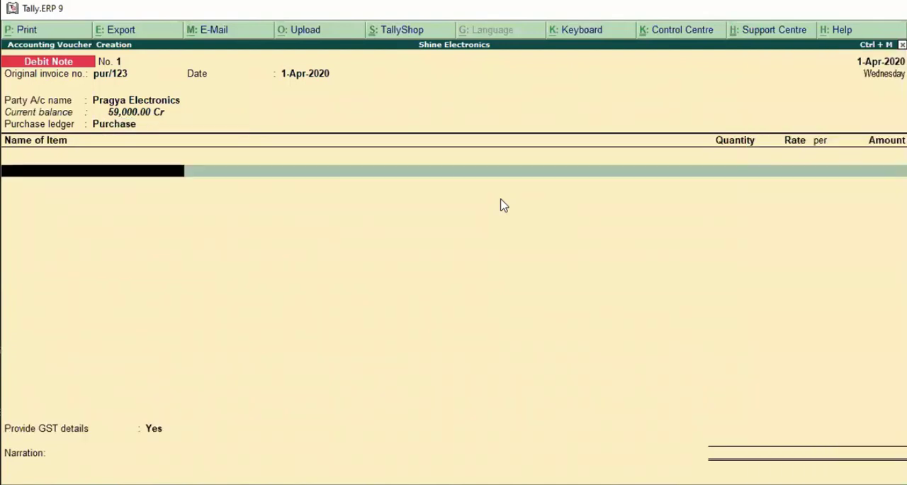
Add Keybaord to the debit note with a quantity of 5 pcs at a rate of 1,000 per piece
{"action": "key", "text": "Down"}
{"action": "key", "text": "Return"}
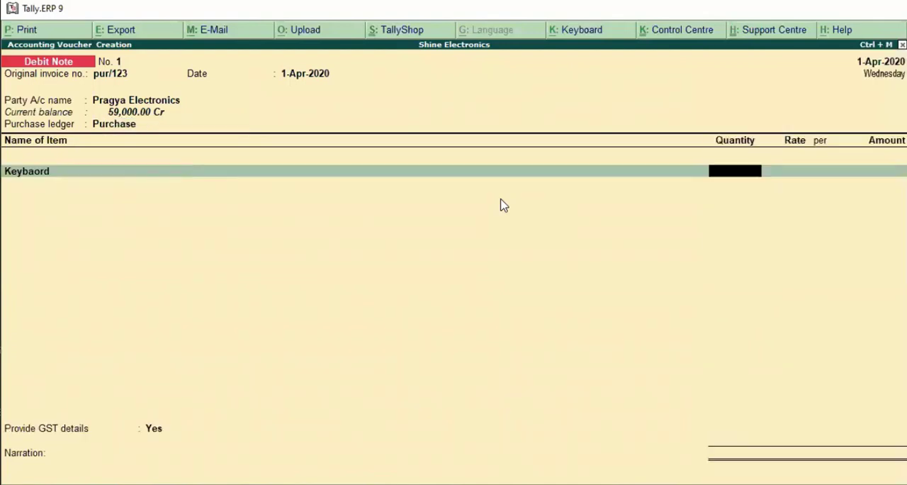
{"action": "type", "text": "5"}
{"action": "key", "text": "Return"}
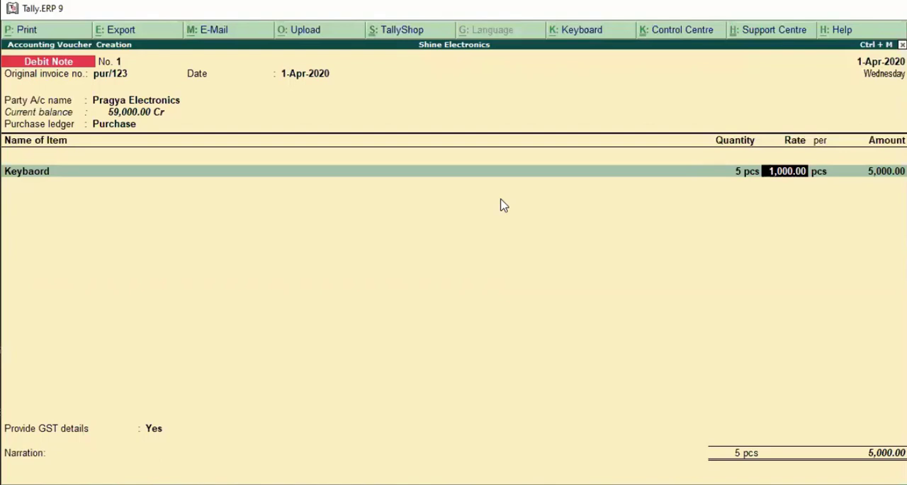
{"action": "key", "text": "Return"}
{"action": "key", "text": "Return"}
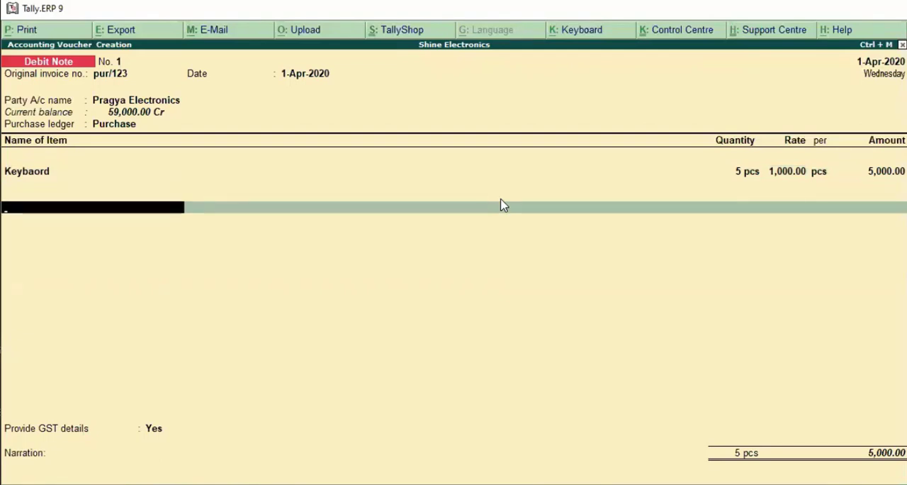
Add the Cgst and Sgst ledgers below the item in the debit note
{"action": "type", "text": "C"}
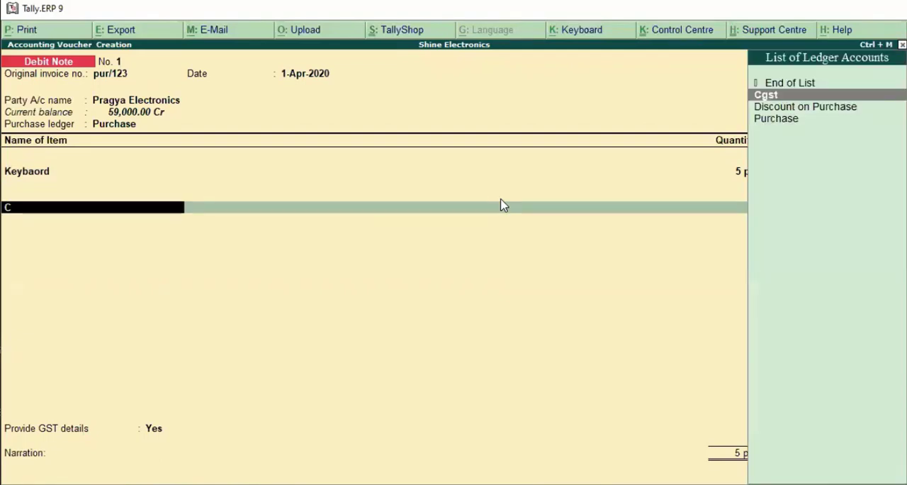
{"action": "key", "text": "Return"}
{"action": "key", "text": "Return"}
{"action": "type", "text": "S"}
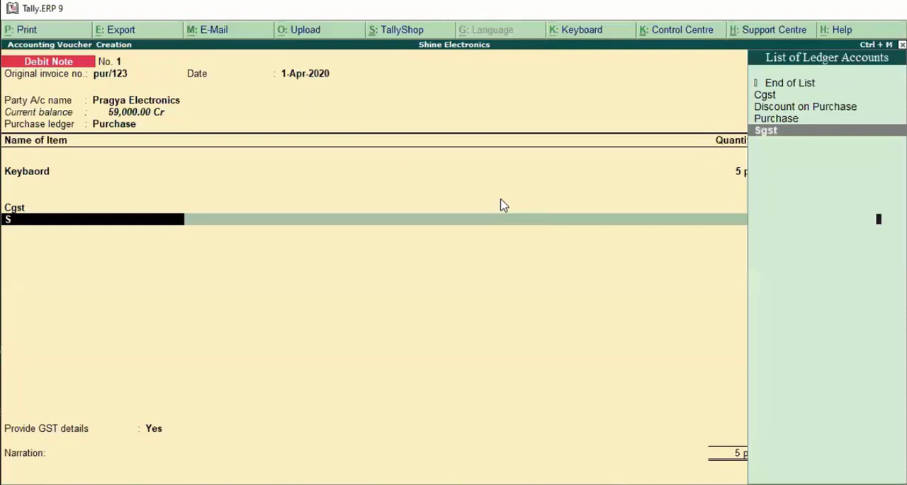
{"action": "key", "text": "Return"}
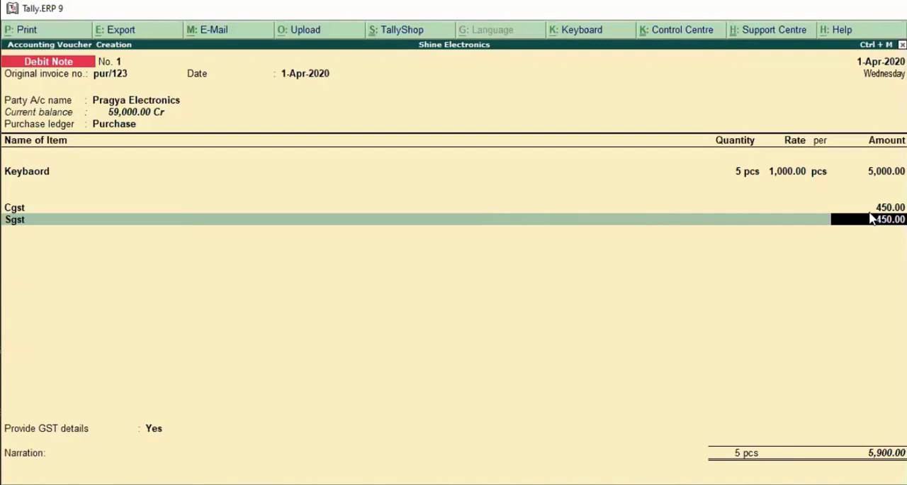
Finish the tax lines, keep GST details enabled, and set the reason for issuing the debit note to 01-Sales Return
{"action": "key", "text": "Return"}
{"action": "key", "text": "Return"}
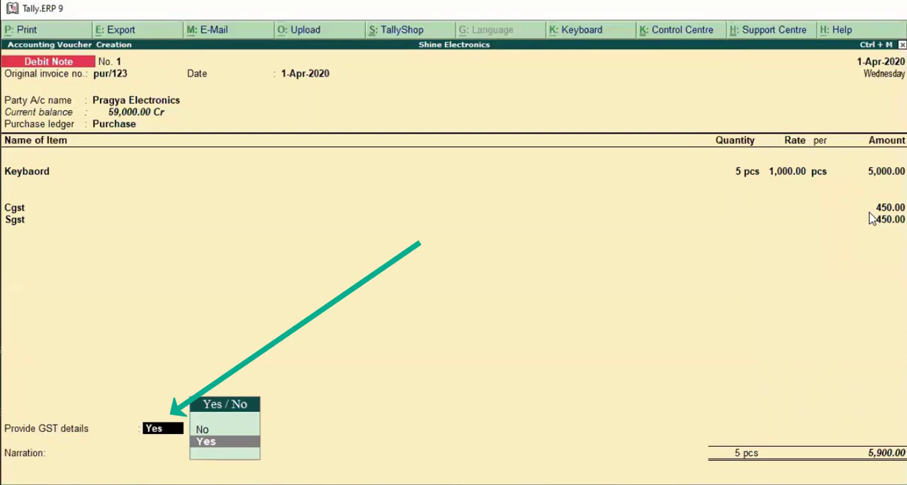
{"action": "key", "text": "Return"}
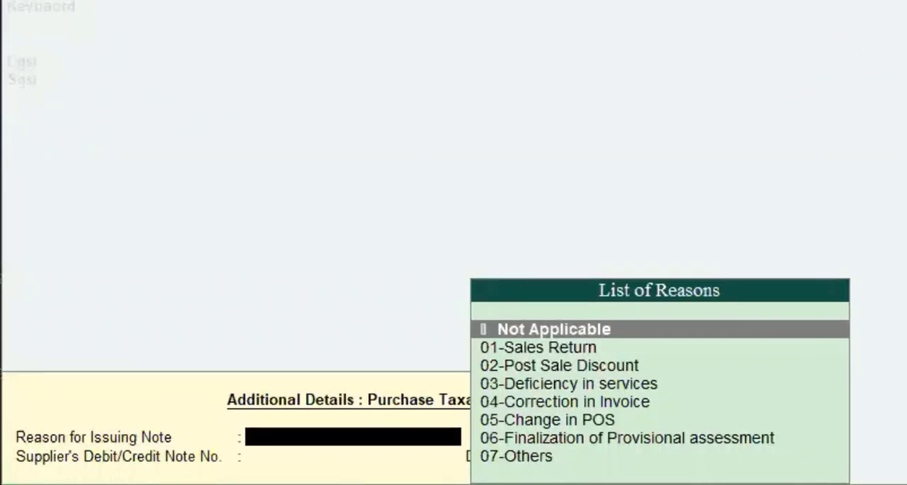
{"action": "key", "text": "Down"}
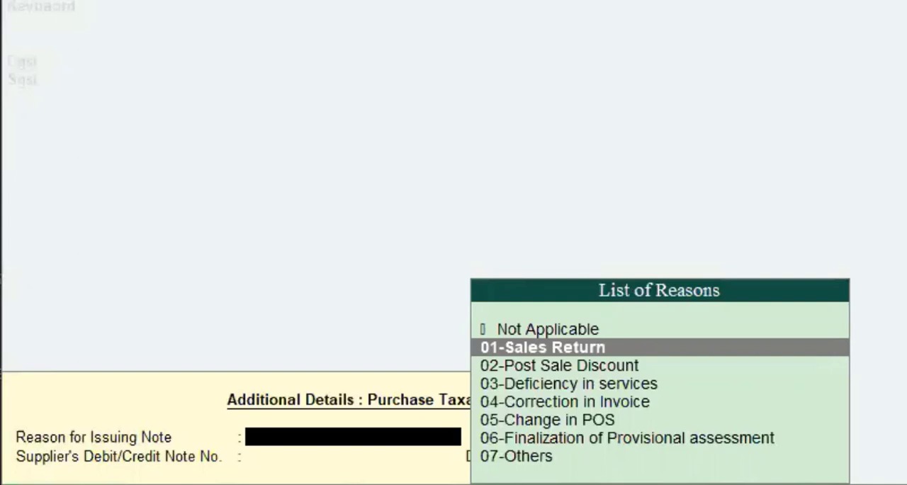
{"action": "key", "text": "Return"}
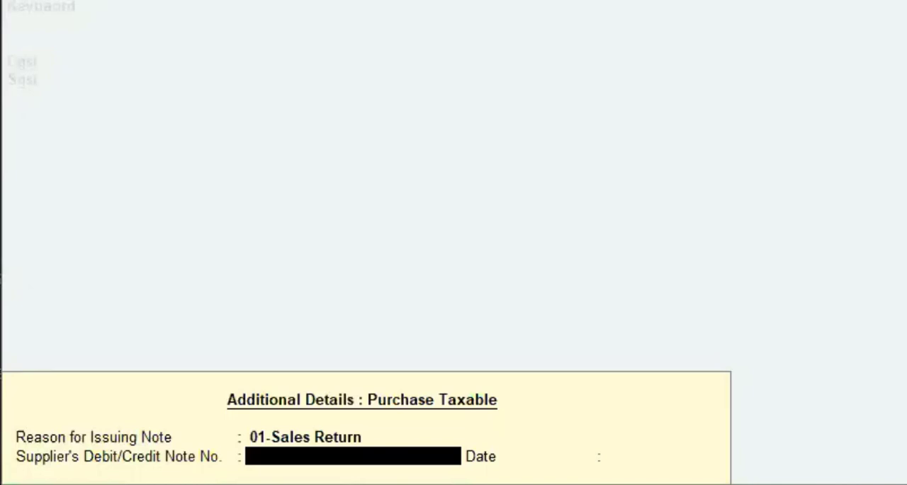
Enter supplier's debit/credit note number CN/001 dated 1-4, and save the debit note without a narration
{"action": "type", "text": "Cn/"}
{"action": "key", "text": "BackSpace"}
{"action": "key", "text": "BackSpace"}
{"action": "type", "text": "N/001"}
{"action": "key", "text": "Return"}
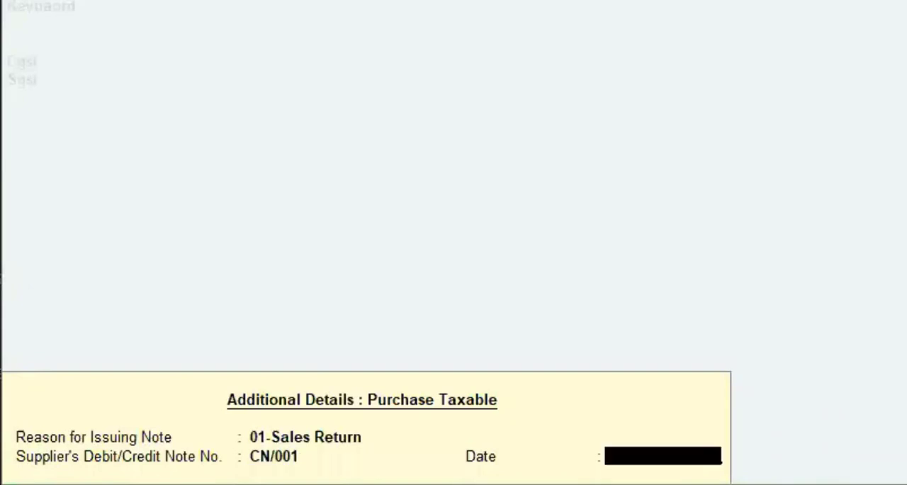
{"action": "type", "text": "1-4"}
{"action": "key", "text": "Return"}
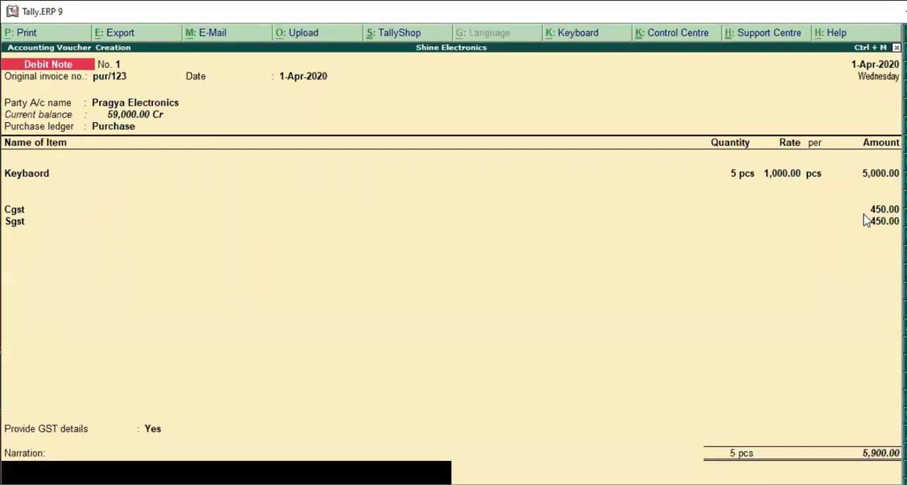
{"action": "key", "text": "Return"}
{"action": "key", "text": "Return"}
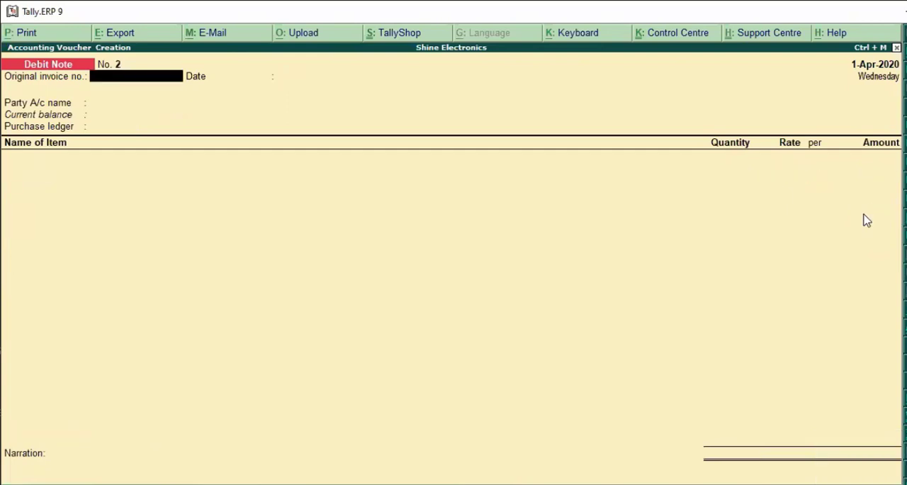
Leave voucher entry and open the GSTR-2 report from the GST statutory reports
{"action": "key", "text": "Escape"}
{"action": "key", "text": "Escape"}
{"action": "key", "text": "Escape"}
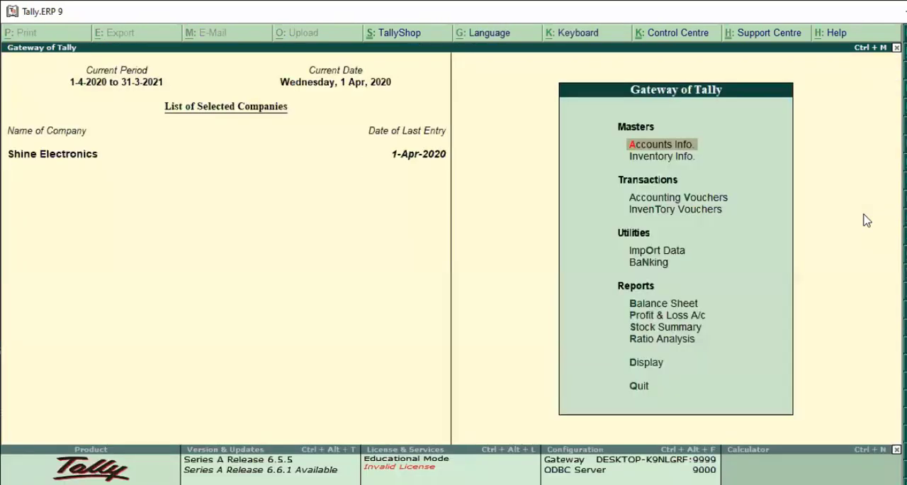
{"action": "key", "text": "Down"}
{"action": "key", "text": "Down"}
{"action": "key", "text": "Down"}
{"action": "key", "text": "Down"}
{"action": "key", "text": "Down"}
{"action": "key", "text": "Down"}
{"action": "key", "text": "Down"}
{"action": "key", "text": "Down"}
{"action": "key", "text": "Down"}
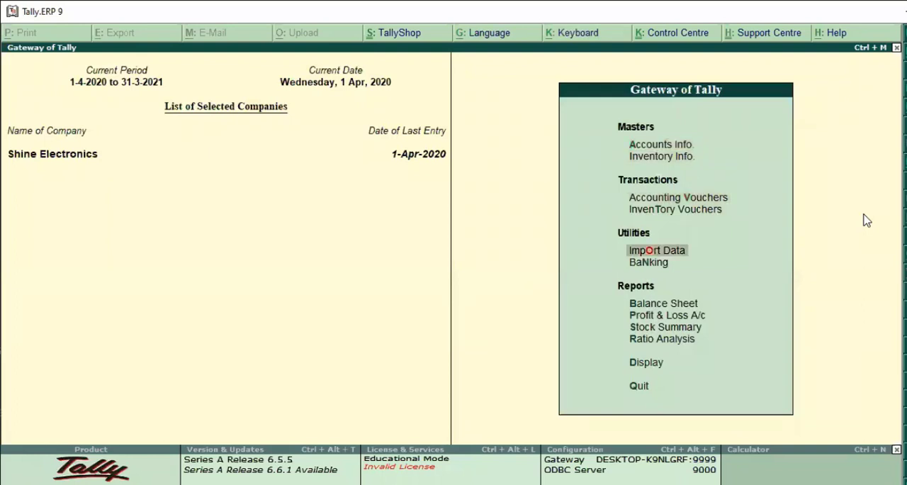
{"action": "key", "text": "Down"}
{"action": "key", "text": "Return"}
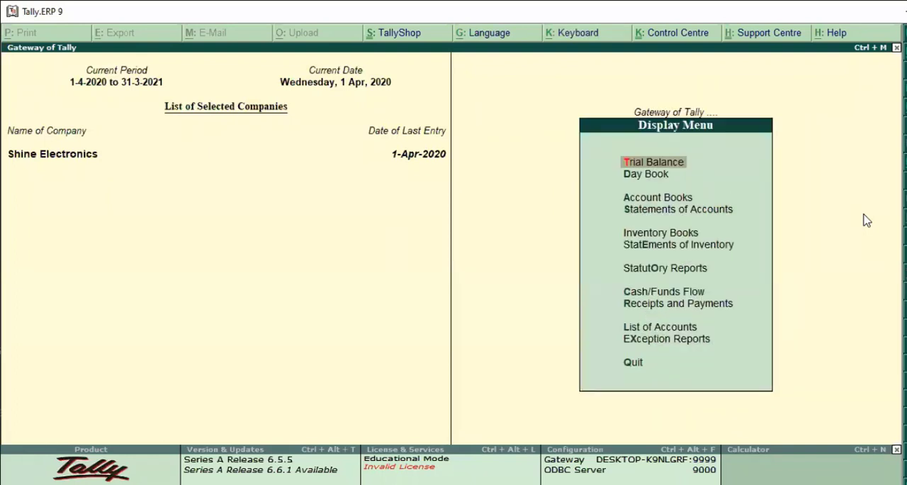
{"action": "key", "text": "Down"}
{"action": "key", "text": "Down"}
{"action": "key", "text": "Down"}
{"action": "key", "text": "Down"}
{"action": "key", "text": "Down"}
{"action": "key", "text": "Down"}
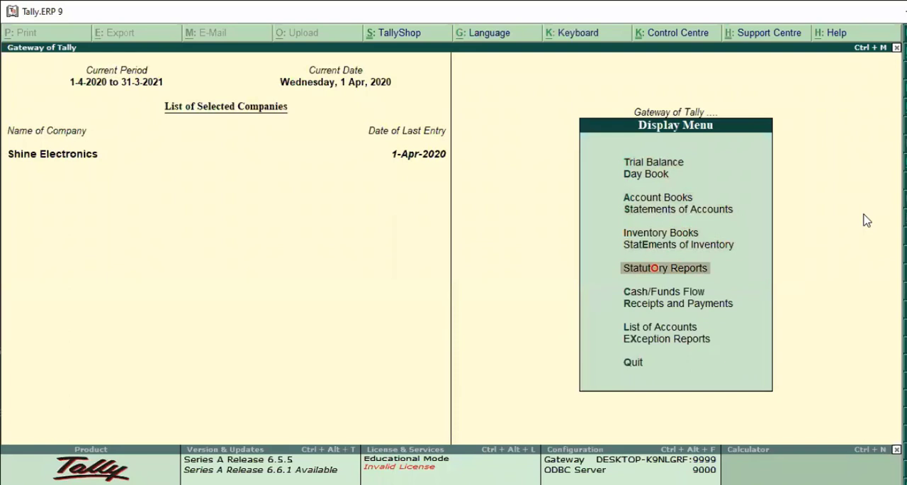
{"action": "key", "text": "Return"}
{"action": "key", "text": "Return"}
{"action": "key", "text": "Down"}
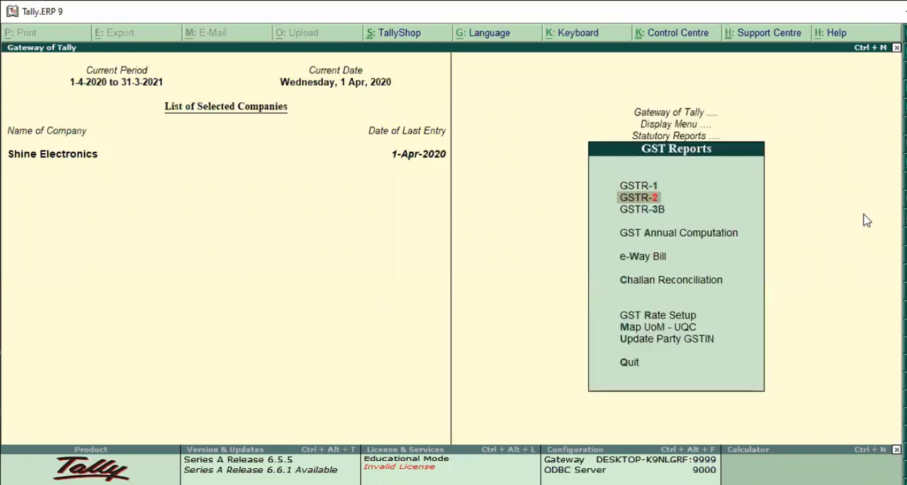
{"action": "key", "text": "Return"}
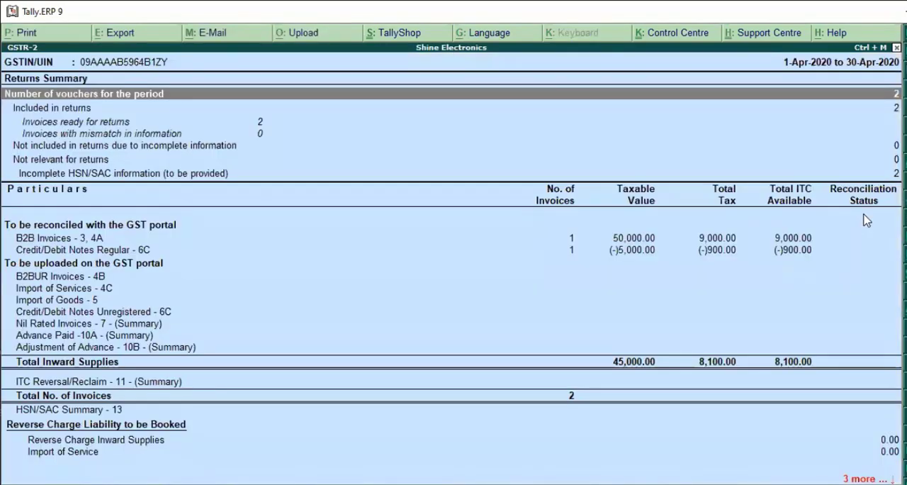
Compare the B2B Invoices and Credit/Debit Notes Regular lines in the GSTR-2 report
{"action": "key", "text": "Down"}
{"action": "key", "text": "Down"}
{"action": "key", "text": "Down"}
{"action": "key", "text": "Down"}
{"action": "key", "text": "Down"}
{"action": "key", "text": "Down"}
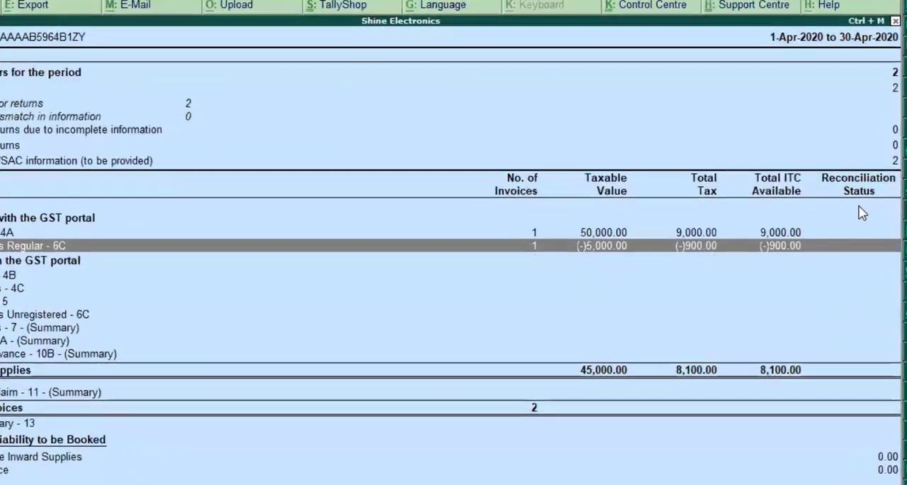
{"action": "key", "text": "Up"}
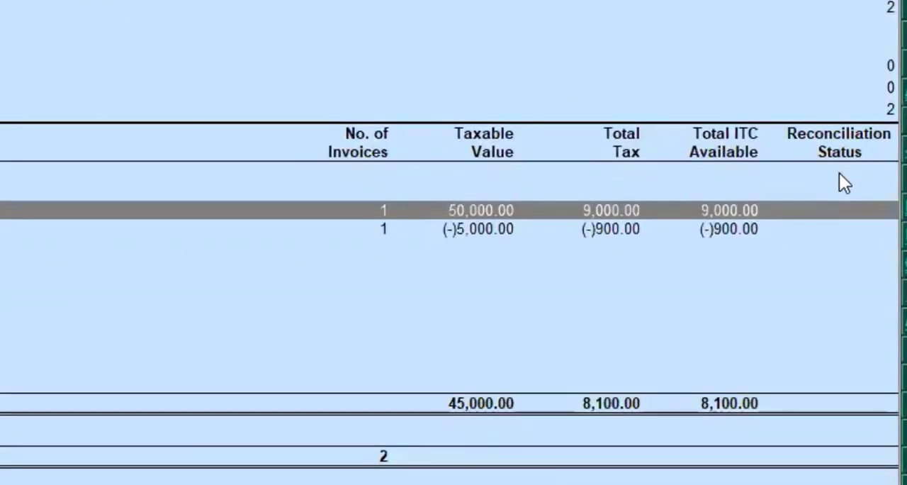
{"action": "key", "text": "Down"}
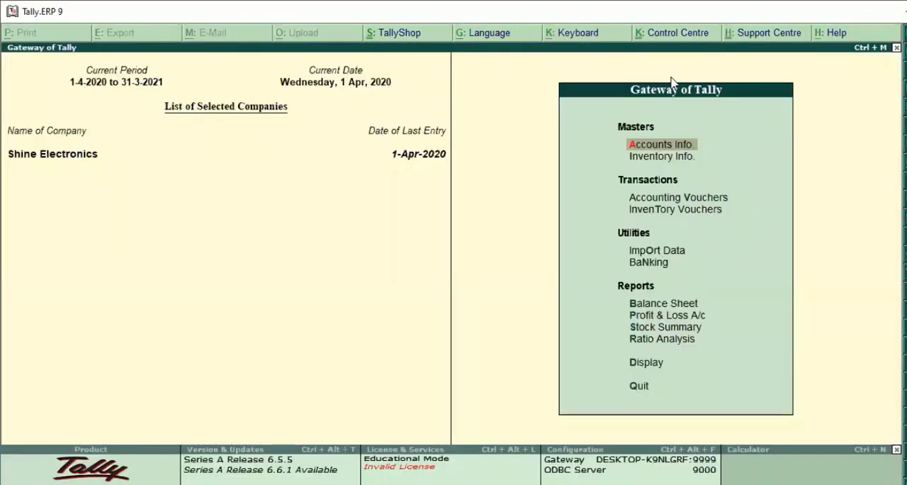
Open the stock summary and check the closing quantity and value of the stock after the return
{"action": "key", "text": "Down"}
{"action": "key", "text": "Down"}
{"action": "key", "text": "Down"}
{"action": "key", "text": "Down"}
{"action": "key", "text": "Down"}
{"action": "key", "text": "Down"}
{"action": "key", "text": "Down"}
{"action": "key", "text": "Down"}
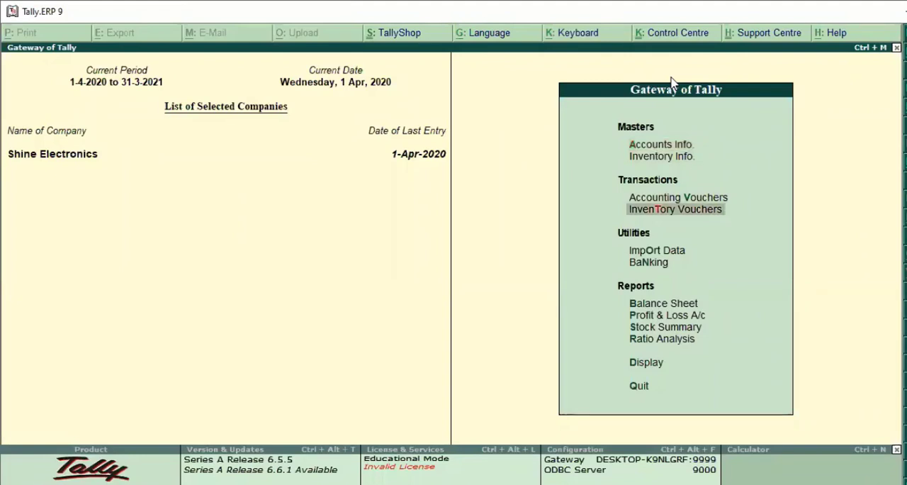
{"action": "key", "text": "Return"}
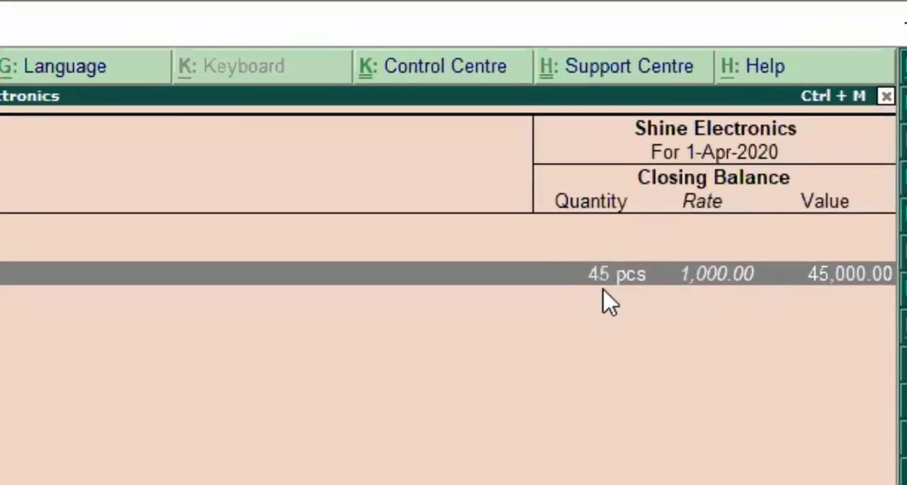
{"action": "key", "text": "Return"}
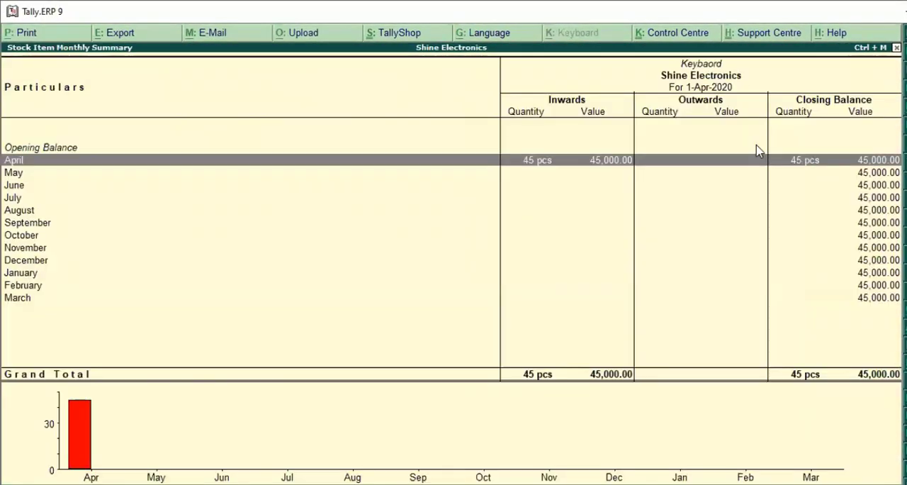
{"action": "key", "text": "Return"}
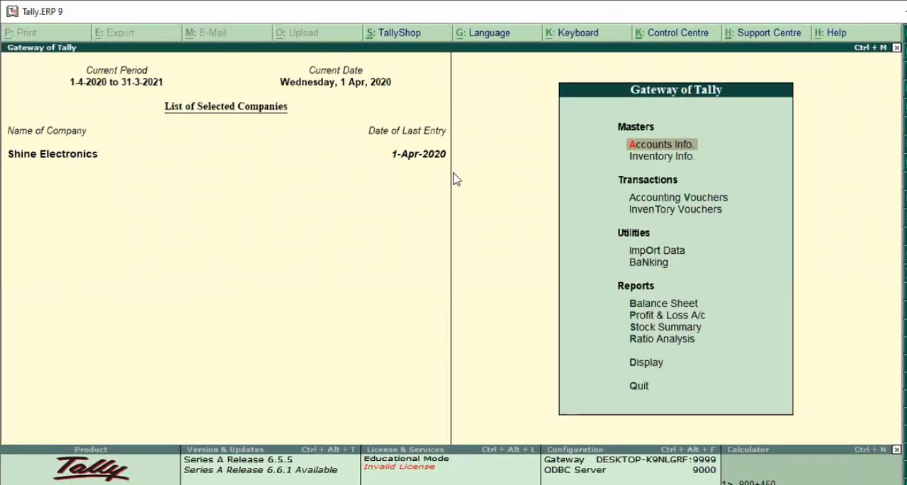
Start a second debit note voucher and enter original invoice number pur/123 dated 1-Apr-2020
{"action": "key", "text": "Down"}
{"action": "key", "text": "Down"}
{"action": "key", "text": "Down"}
{"action": "key", "text": "Up"}
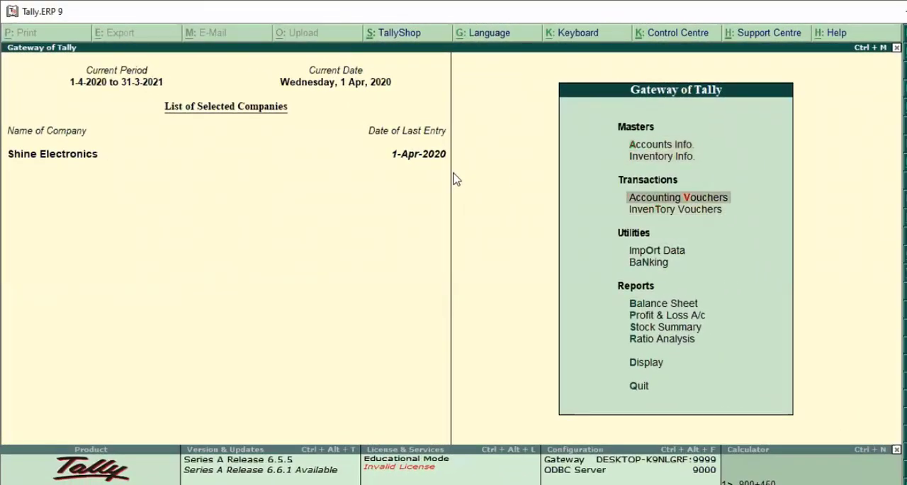
{"action": "key", "text": "Return"}
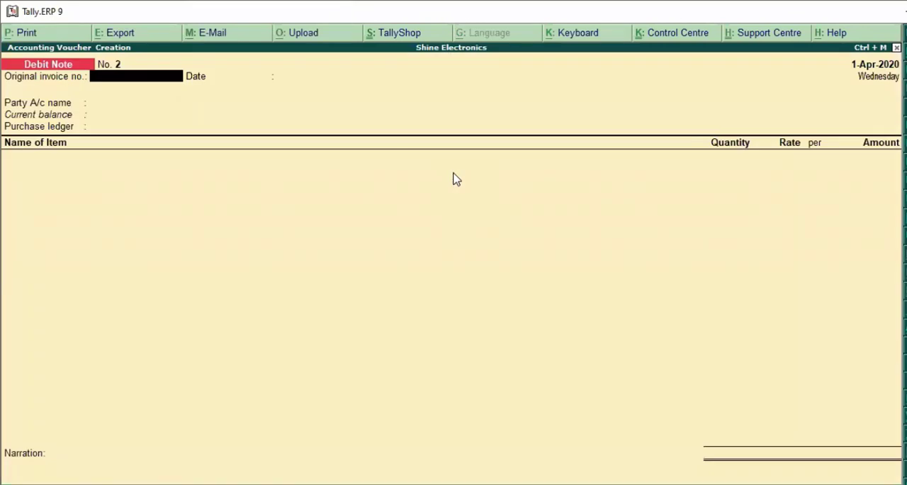
{"action": "key", "text": "ctrl+F9"}
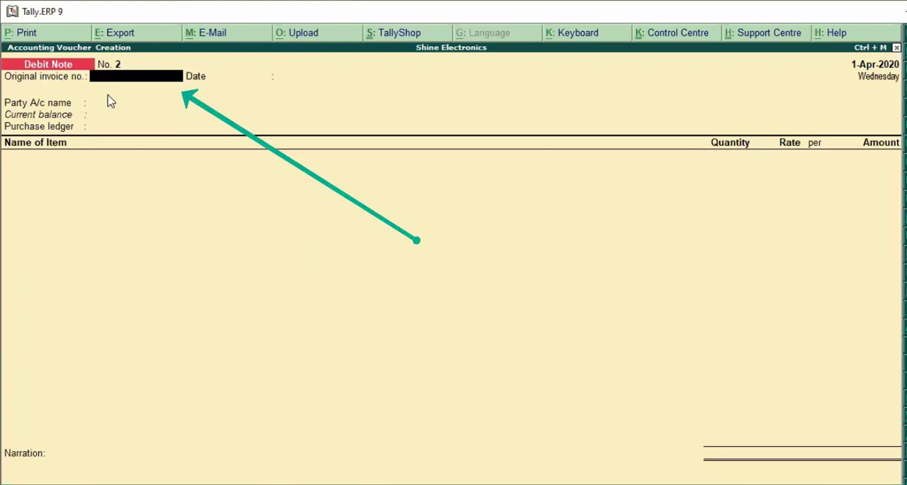
{"action": "type", "text": "pur/123"}
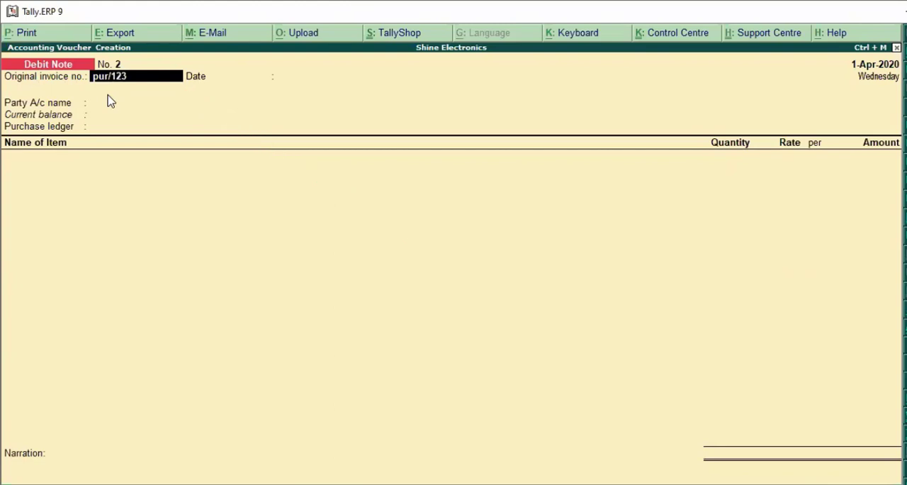
{"action": "key", "text": "Return"}
Choose Pragya Electronics as the second debit note's party with its default details, and select Purchase as the purchase ledger
{"action": "key", "text": "Return"}
{"action": "key", "text": "Down"}
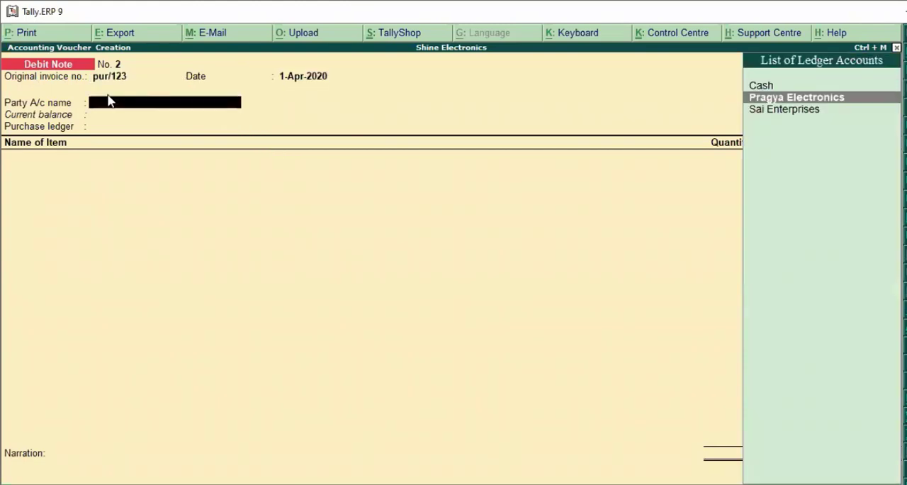
{"action": "key", "text": "Return"}
{"action": "key", "text": "Return"}
{"action": "key", "text": "Return"}
{"action": "key", "text": "Return"}
{"action": "key", "text": "Return"}
{"action": "key", "text": "Return"}
{"action": "key", "text": "Return"}
{"action": "key", "text": "Return"}
{"action": "key", "text": "Return"}
{"action": "key", "text": "Return"}
{"action": "key", "text": "Return"}
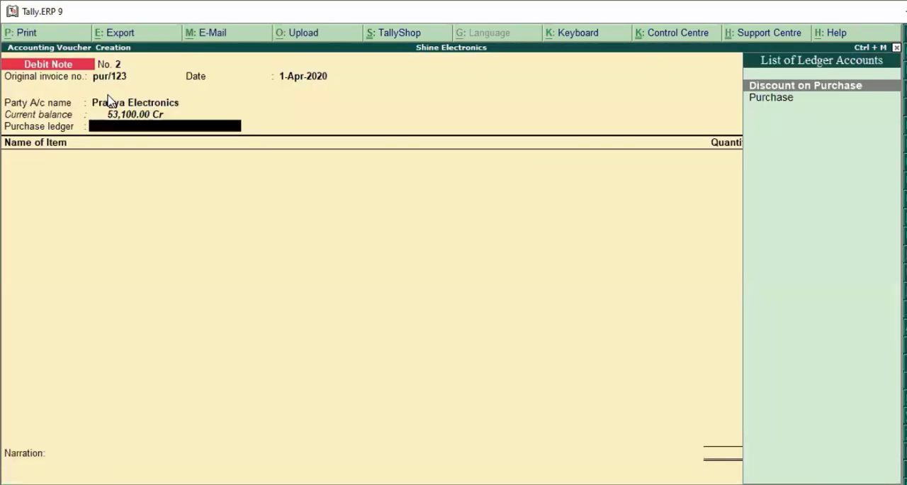
{"action": "key", "text": "Down"}
{"action": "key", "text": "Return"}
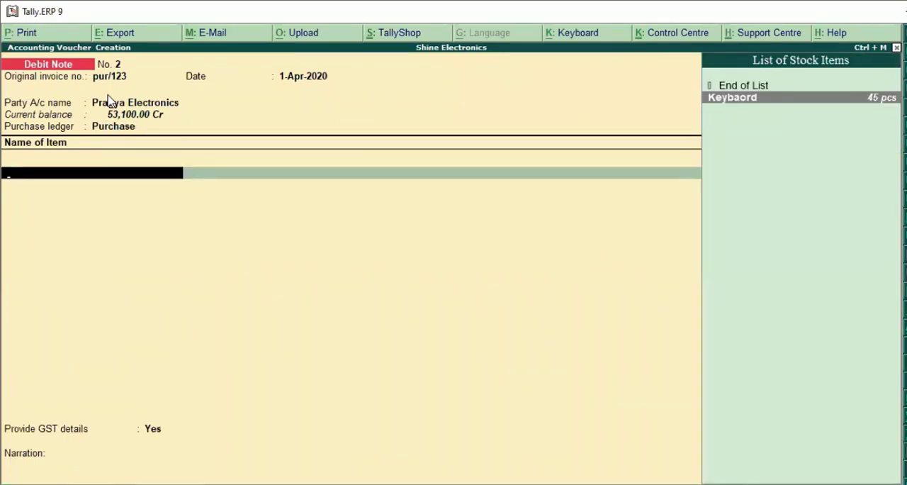
Add Keybaord to the second debit note without quantity or rate, with an amount of 2,500
{"action": "key", "text": "Return"}
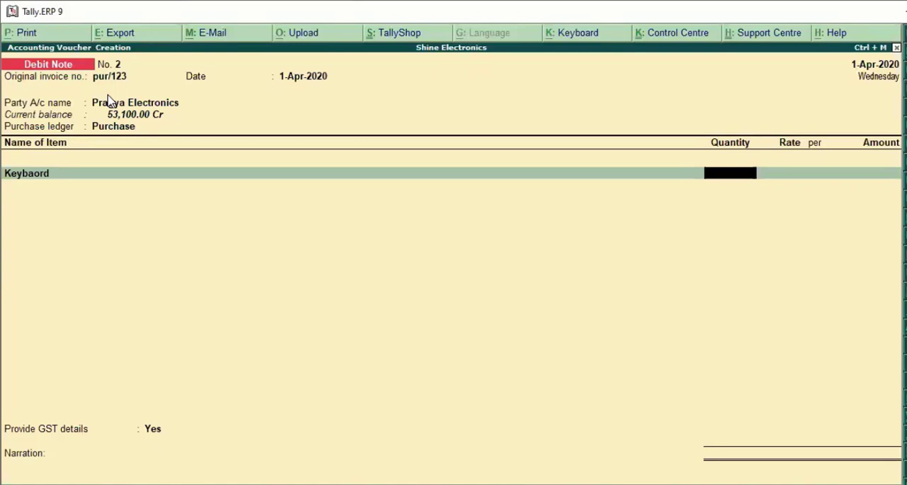
{"action": "key", "text": "Return"}
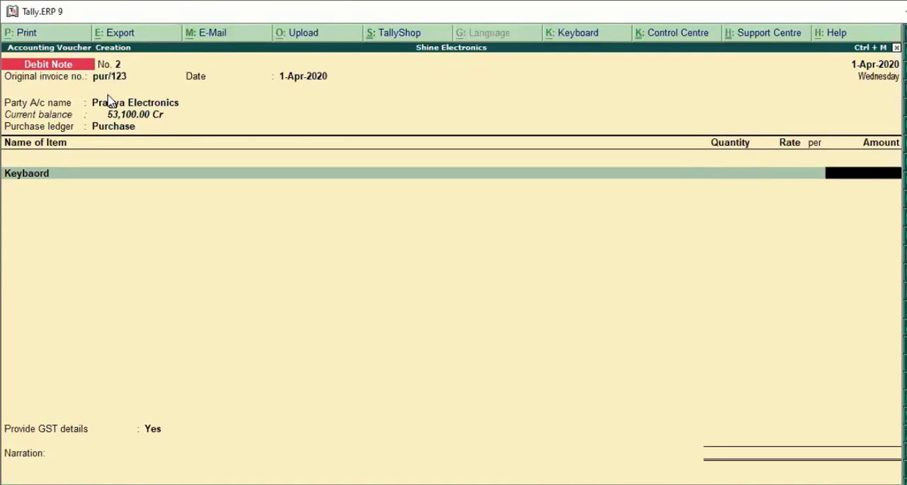
{"action": "type", "text": "25000"}
{"action": "key", "text": "BackSpace"}
{"action": "key", "text": "Return"}
Add the Cgst and Sgst ledgers below Keybaord in the second debit note
{"action": "type", "text": "C"}
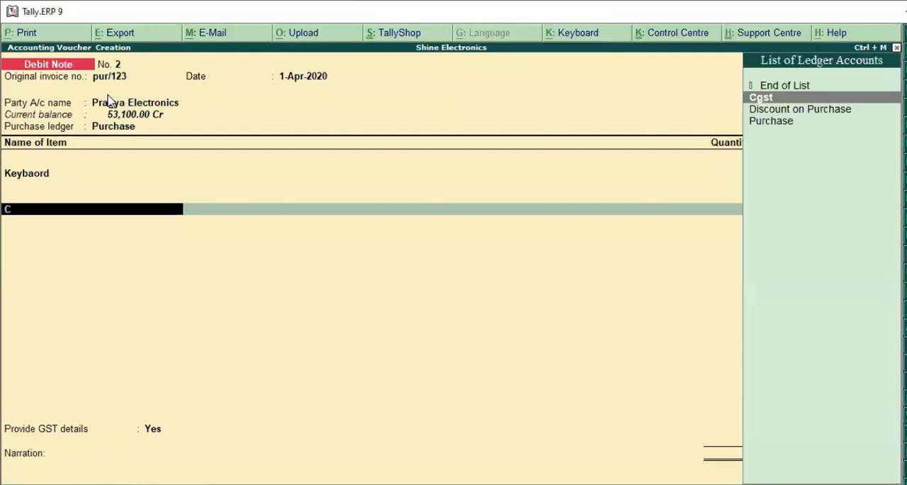
{"action": "key", "text": "Return"}
{"action": "type", "text": "S"}
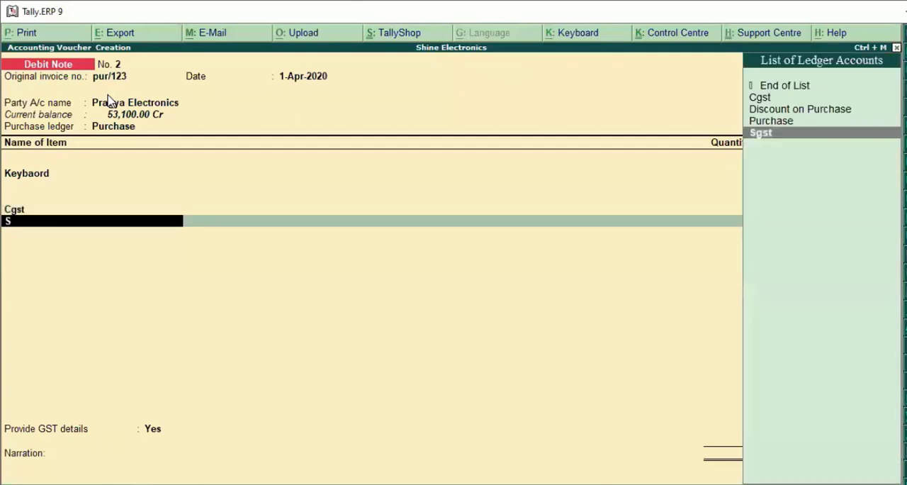
{"action": "key", "text": "Return"}
{"action": "key", "text": "Return"}
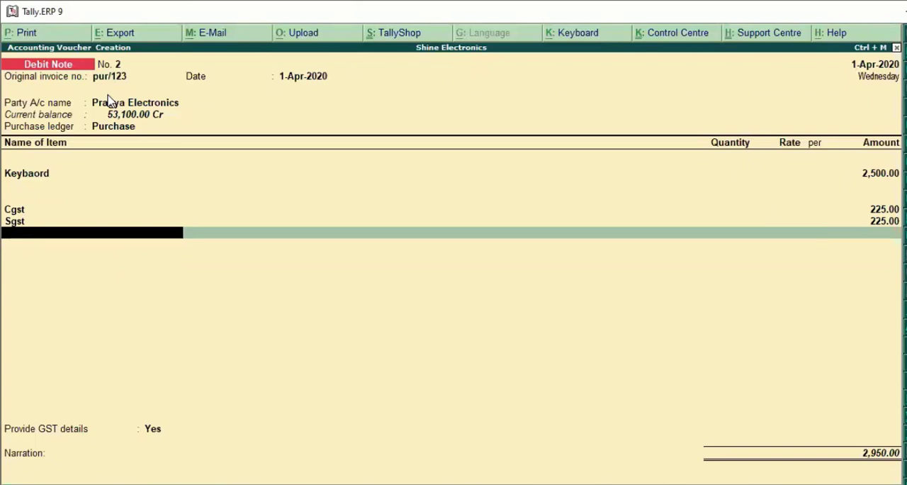
In the second debit note's GST details, set the reason for issuing the note to 02-Post Sale Discount
{"action": "key", "text": "Return"}
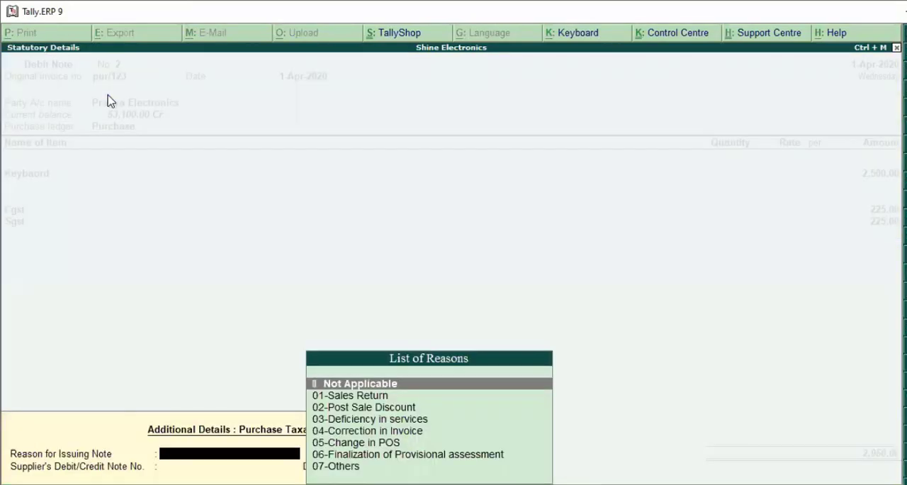
{"action": "key", "text": "Escape"}
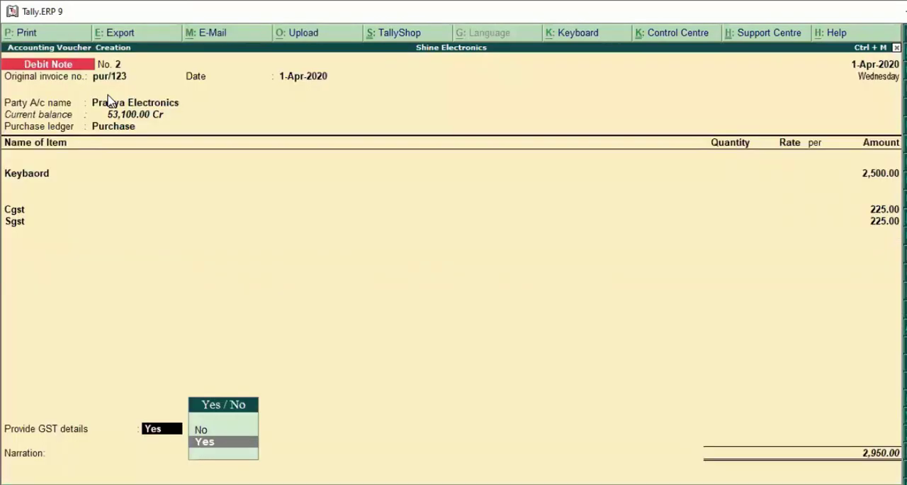
{"action": "key", "text": "Return"}
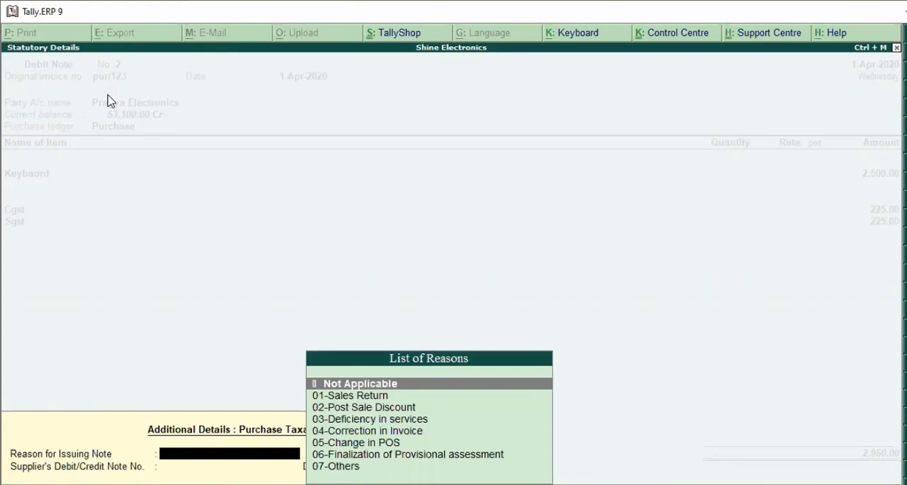
{"action": "key", "text": "Down"}
{"action": "key", "text": "Down"}
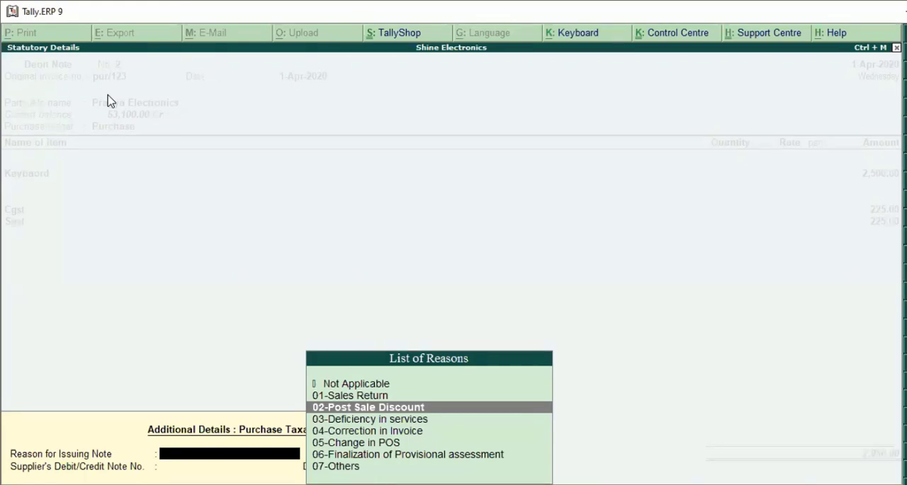
{"action": "key", "text": "Return"}
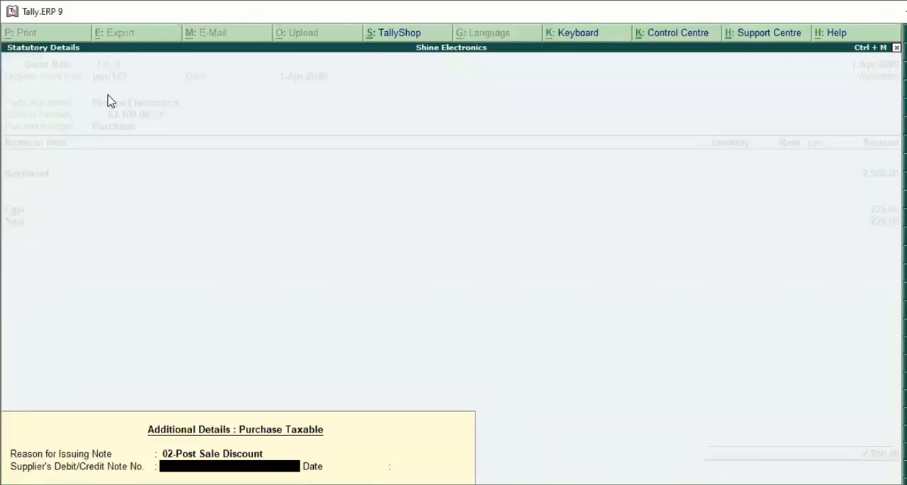
Enter the supplier's debit/credit note number CN/002 with the date 1-4 in the additional details
{"action": "type", "text": "CN/002"}
{"action": "key", "text": "Return"}
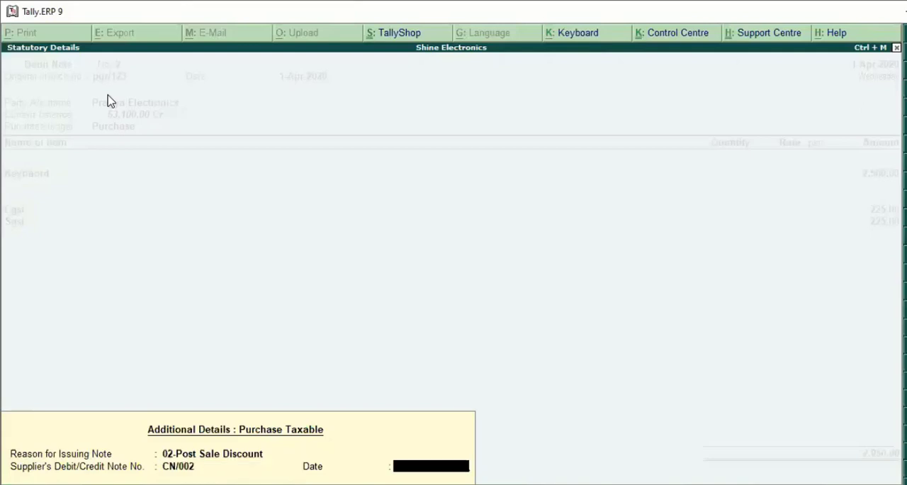
{"action": "type", "text": "1-4"}
{"action": "key", "text": "Return"}
{"action": "key", "text": "Return"}
{"action": "key", "text": "Return"}
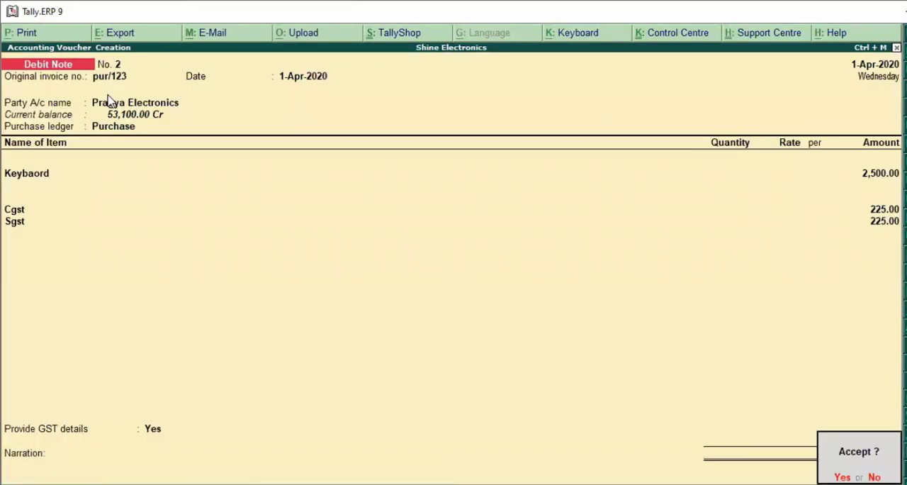
Accept the second debit note without a narration and leave voucher creation for the Gateway of Tally
{"action": "key", "text": "y"}
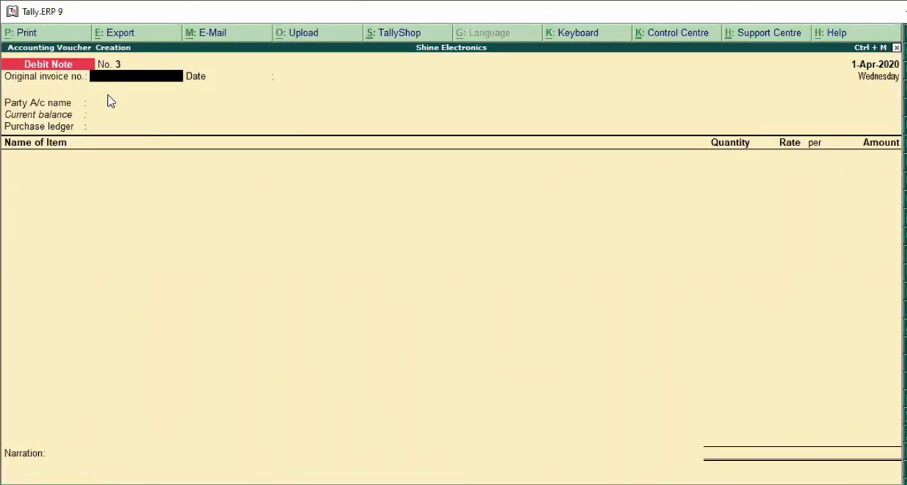
{"action": "key", "text": "Escape"}
{"action": "key", "text": "y"}
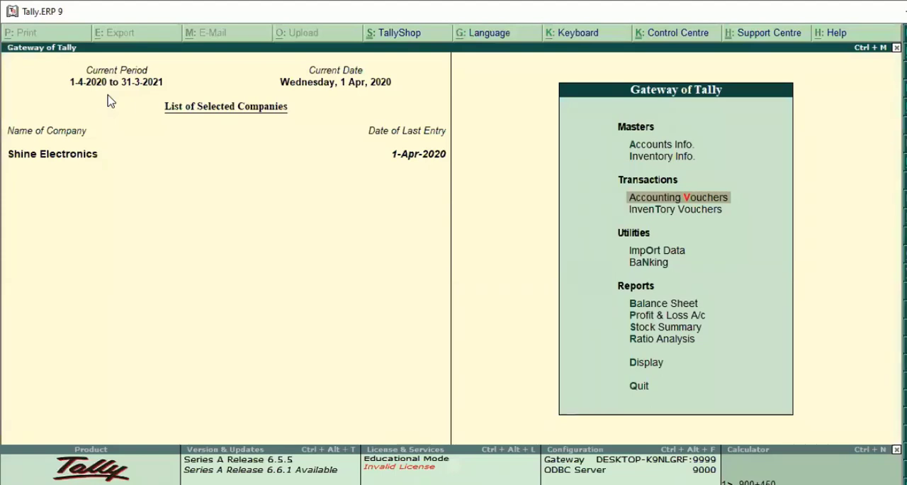
{"action": "key", "text": "Escape"}
{"action": "key", "text": "n"}
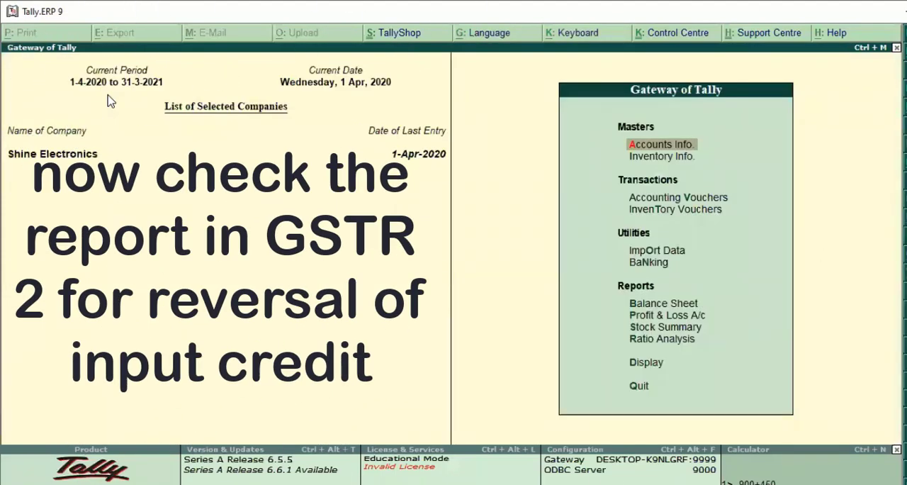
Open the GSTR-2 report and examine the Credit/Debit Notes Regular - 6C row against the total ITC available
{"action": "key", "text": "d"}
{"action": "key", "text": "Down"}
{"action": "key", "text": "Down"}
{"action": "key", "text": "Down"}
{"action": "key", "text": "Down"}
{"action": "key", "text": "Down"}
{"action": "key", "text": "Down"}
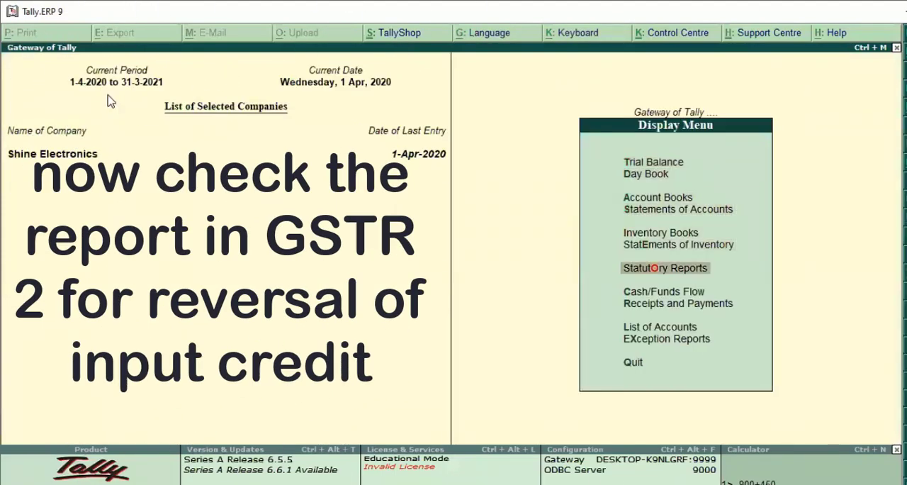
{"action": "key", "text": "Return"}
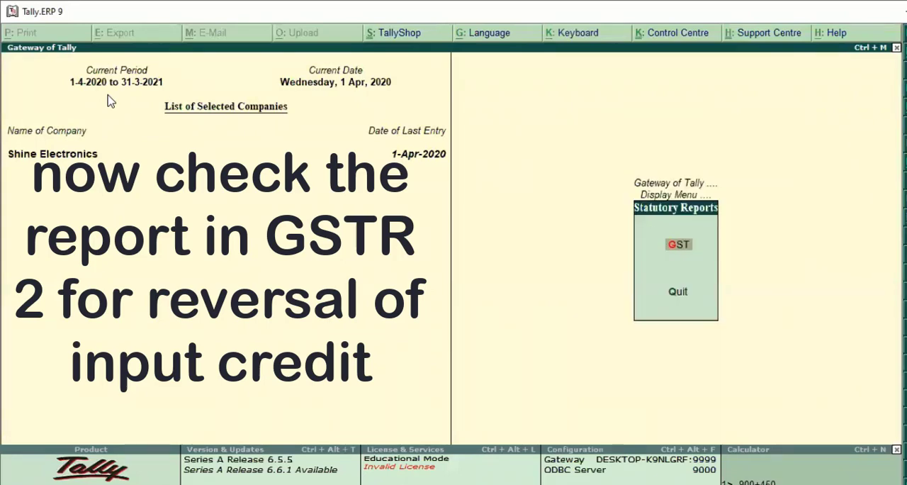
{"action": "key", "text": "Return"}
{"action": "key", "text": "Down"}
{"action": "key", "text": "Return"}
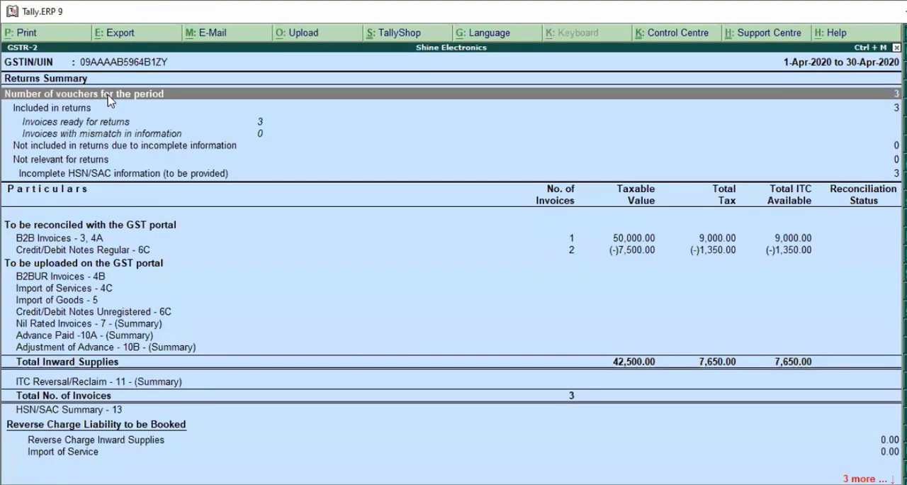
{"action": "key", "text": "Down"}
{"action": "key", "text": "Down"}
{"action": "key", "text": "Down"}
{"action": "key", "text": "Down"}
{"action": "key", "text": "Down"}
{"action": "key", "text": "Down"}
{"action": "key", "text": "Down"}
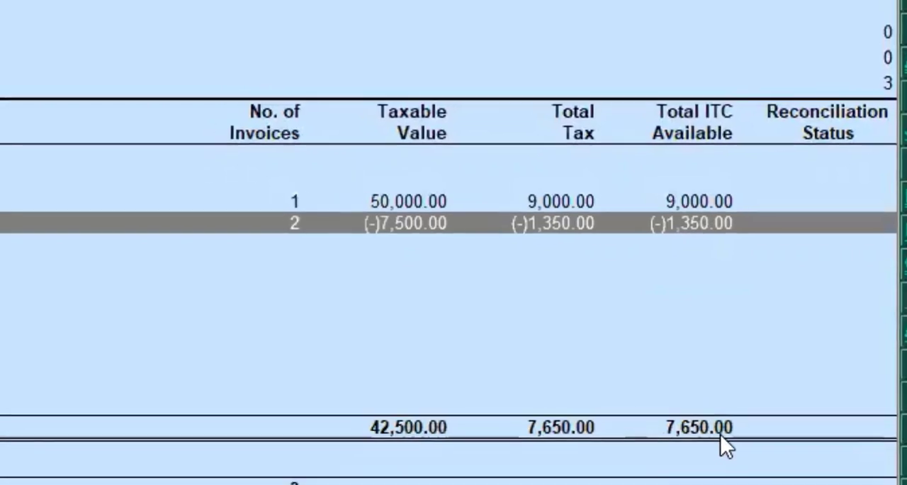
Leave GSTR-2, then examine Keybaord's closing balance in the Stock Summary and its monthly inwards and outwards
{"action": "key", "text": "Escape"}
{"action": "key", "text": "Escape"}
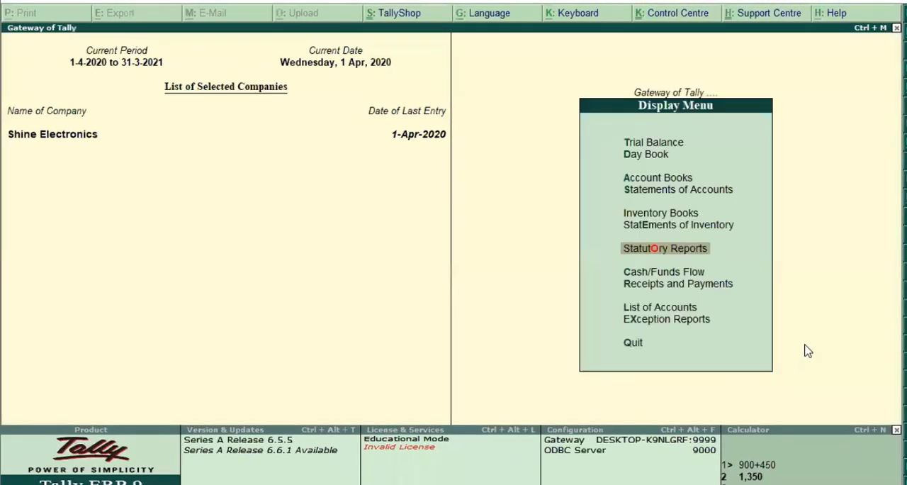
{"action": "key", "text": "Escape"}
{"action": "key", "text": "Down"}
{"action": "key", "text": "Down"}
{"action": "key", "text": "Down"}
{"action": "key", "text": "Down"}
{"action": "key", "text": "Down"}
{"action": "key", "text": "Down"}
{"action": "key", "text": "Down"}
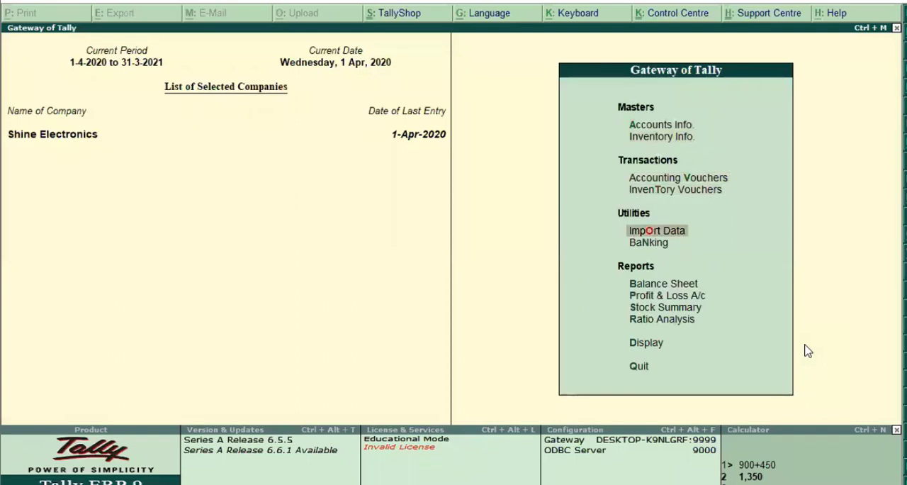
{"action": "key", "text": "Down"}
{"action": "key", "text": "Return"}
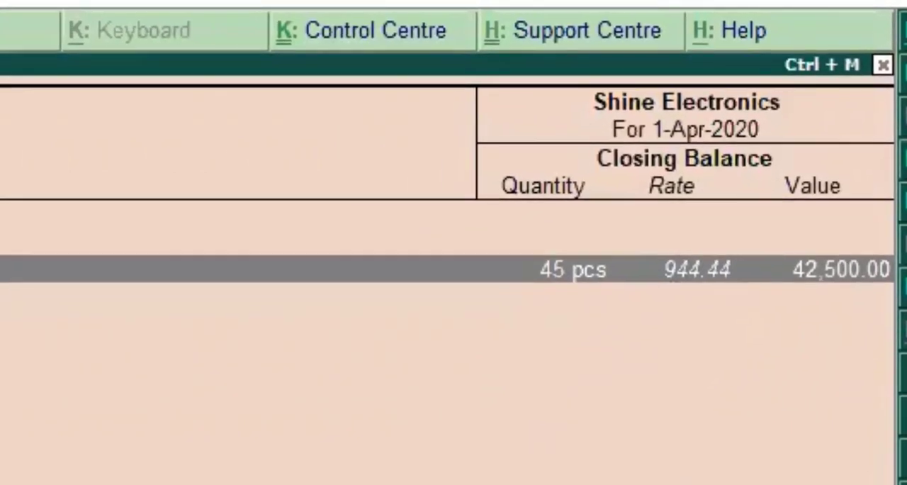
{"action": "key", "text": "Return"}
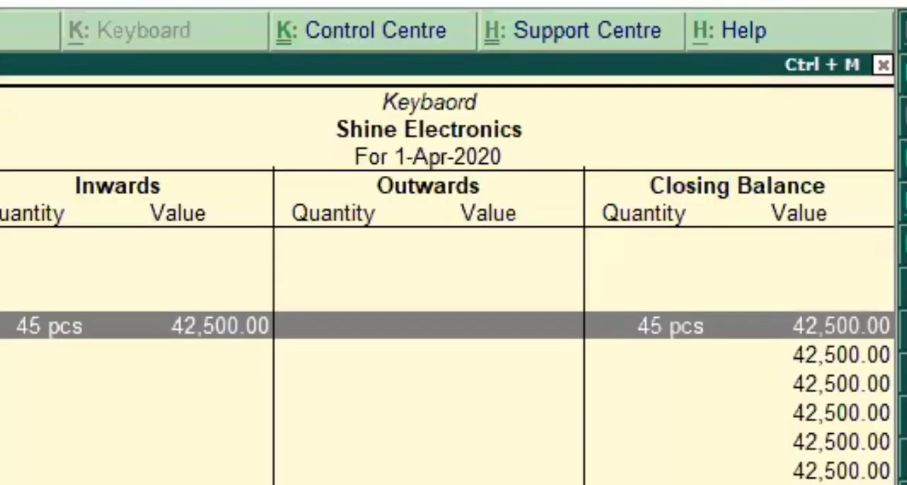
{"action": "key", "text": "Return"}
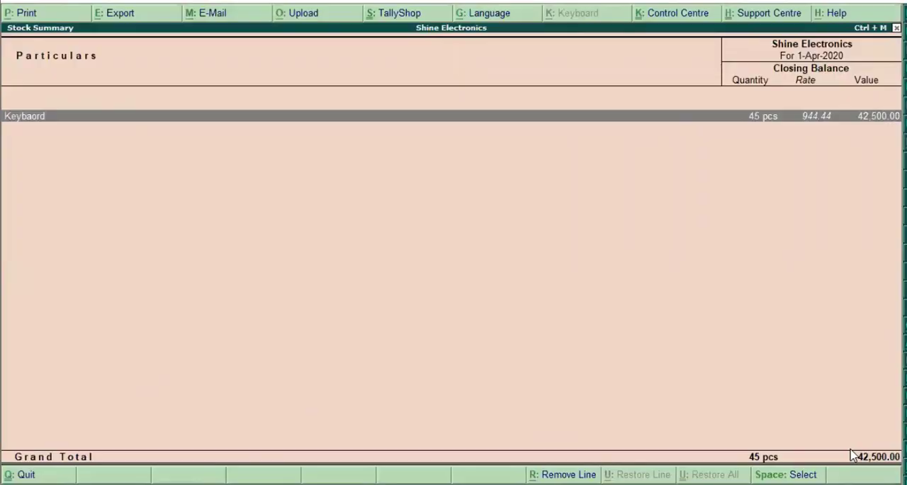
{"action": "key", "text": "Escape"}
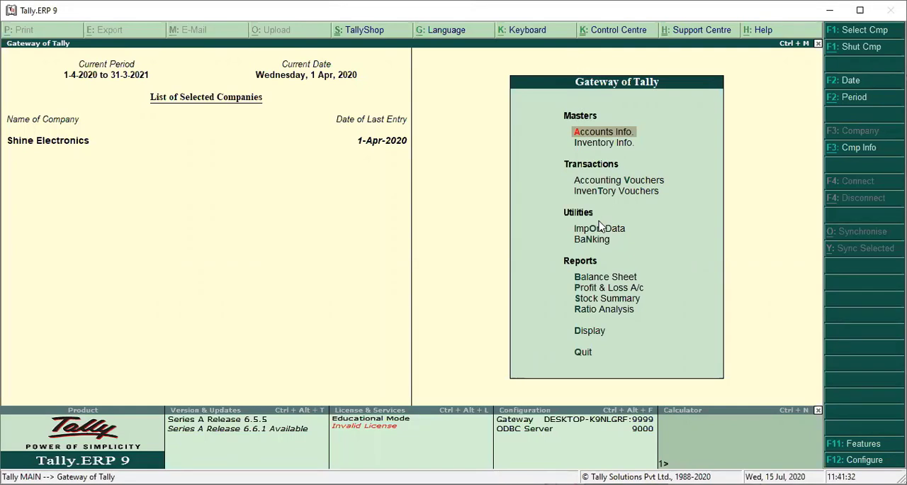
Start a third debit note voucher and enter original invoice number pur/123 dated 1-Apr-2020
{"action": "key", "text": "Down"}
{"action": "key", "text": "Down"}
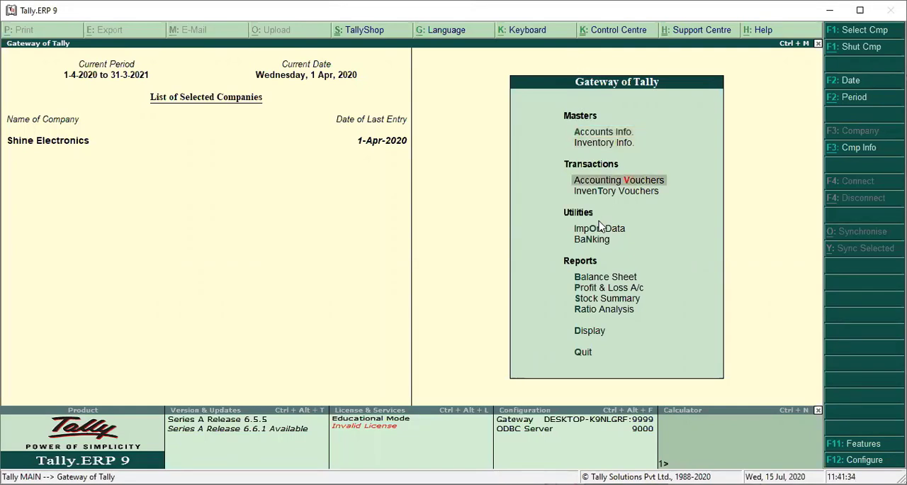
{"action": "key", "text": "Return"}
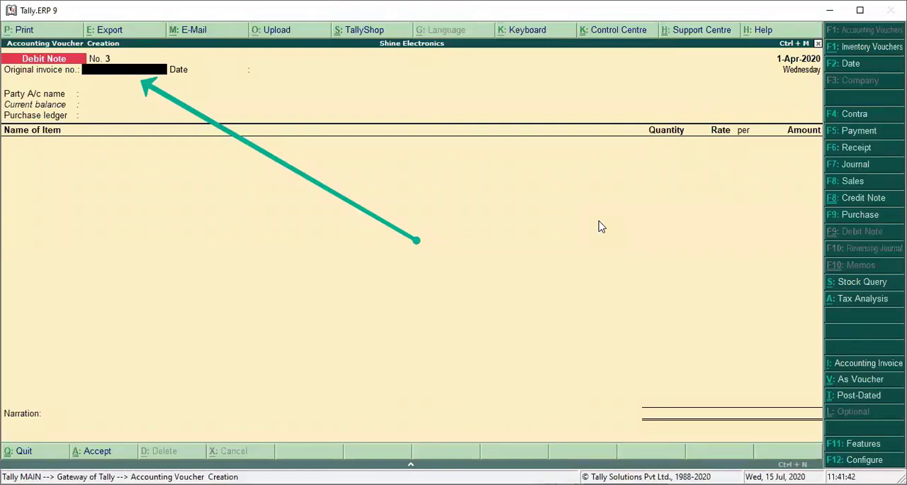
{"action": "type", "text": "pur/123"}
{"action": "key", "text": "Return"}
{"action": "key", "text": "Return"}
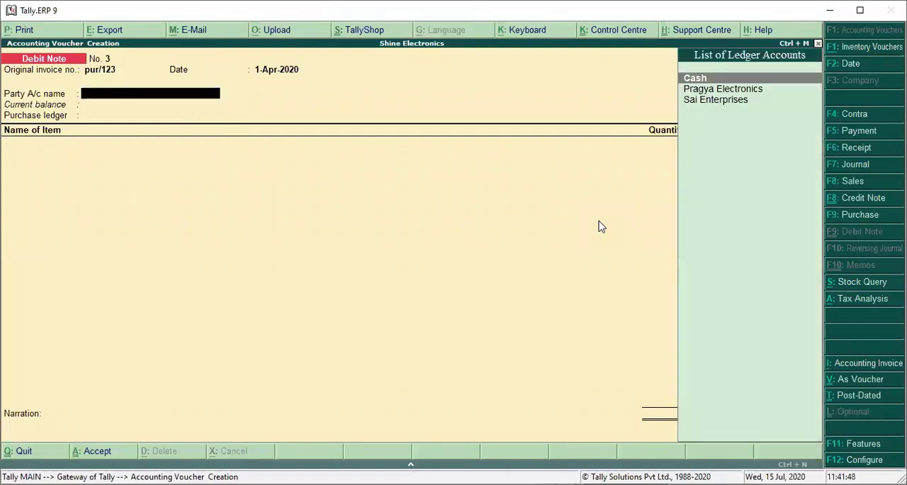
Choose Pragya Electronics as the third debit note's party and accept its default details
{"action": "key", "text": "Down"}
{"action": "key", "text": "Return"}
{"action": "key", "text": "Return"}
{"action": "key", "text": "Return"}
{"action": "key", "text": "Return"}
{"action": "key", "text": "Return"}
{"action": "key", "text": "Return"}
{"action": "key", "text": "Return"}
{"action": "key", "text": "Return"}
{"action": "key", "text": "Return"}
{"action": "key", "text": "Return"}
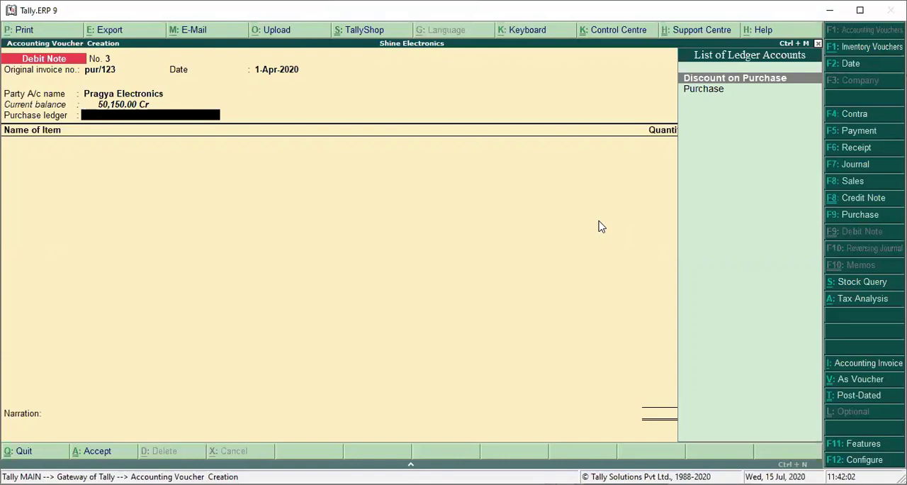
Switch the third debit note to Accounting Invoice mode, keeping the invoice reference and party details
{"action": "key", "text": "alt+i"}
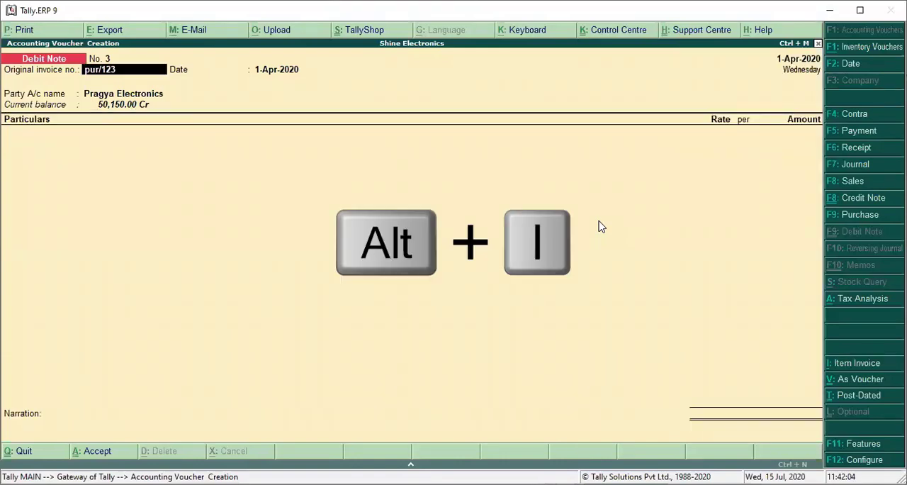
{"action": "key", "text": "Return"}
{"action": "key", "text": "Return"}
{"action": "key", "text": "Return"}
{"action": "key", "text": "Return"}
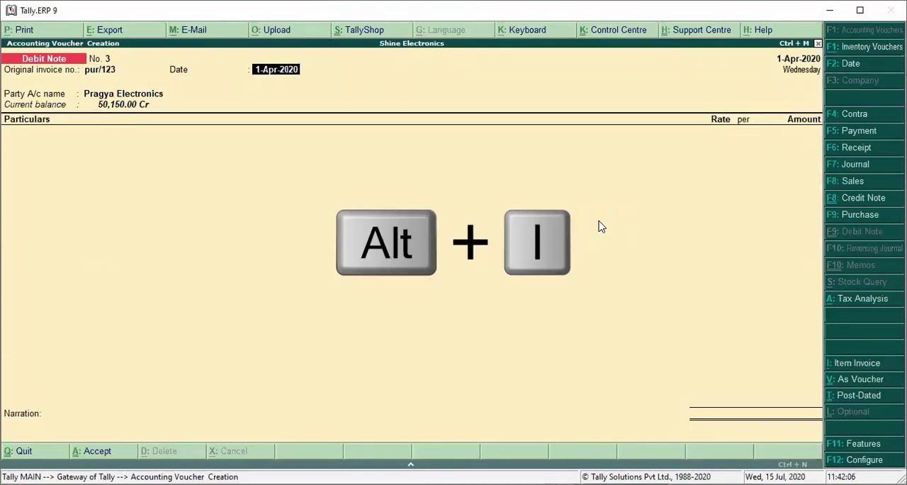
{"action": "key", "text": "Return"}
{"action": "key", "text": "Return"}
{"action": "key", "text": "Return"}
{"action": "key", "text": "Return"}
{"action": "key", "text": "Return"}
{"action": "key", "text": "Return"}
{"action": "key", "text": "Return"}
{"action": "key", "text": "Return"}
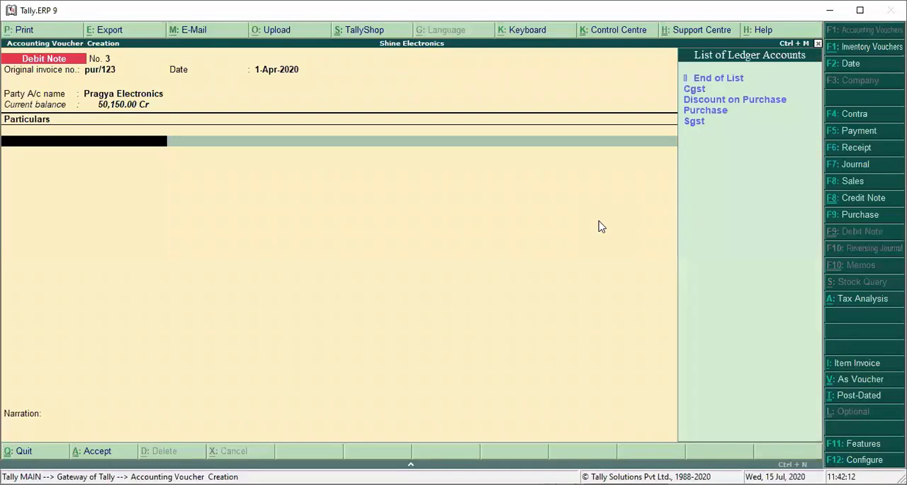
Select Discount on Purchase in the debit note's particulars and open that ledger for alteration
{"action": "key", "text": "Down"}
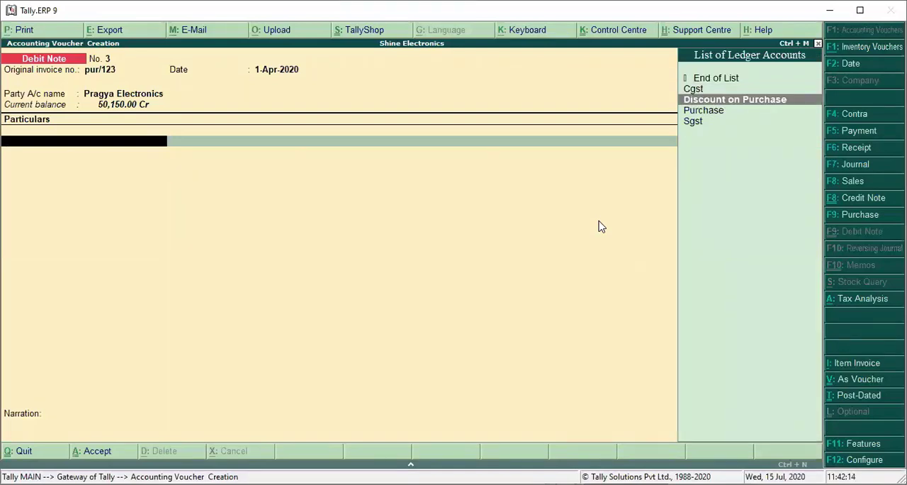
{"action": "key", "text": "Return"}
{"action": "key", "text": "BackSpace"}
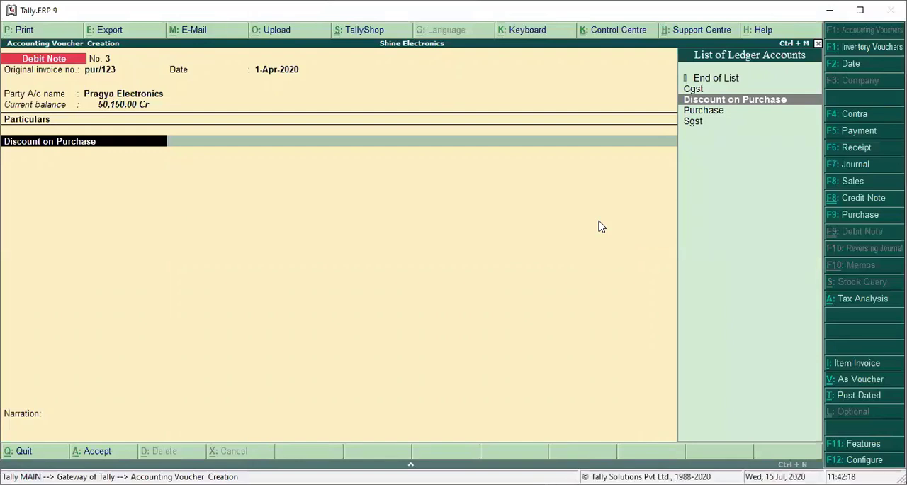
{"action": "key", "text": "ctrl+Return"}
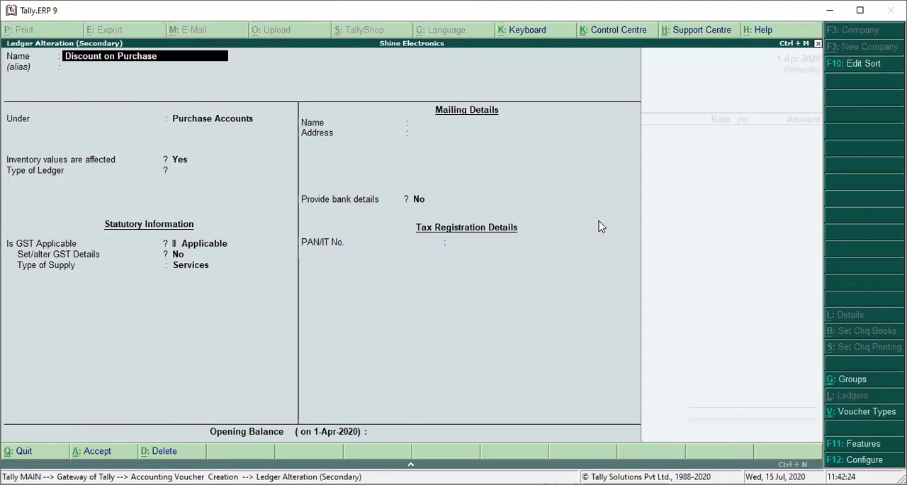
Keep the ledger under Purchase Accounts, set its type to Not Applicable, and open its GST details for alteration
{"action": "key", "text": "Return"}
{"action": "key", "text": "Return"}
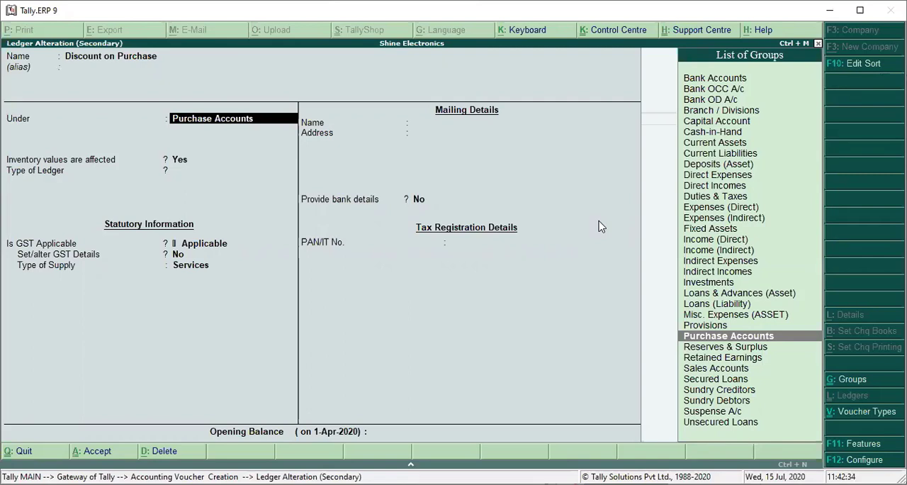
{"action": "key", "text": "Return"}
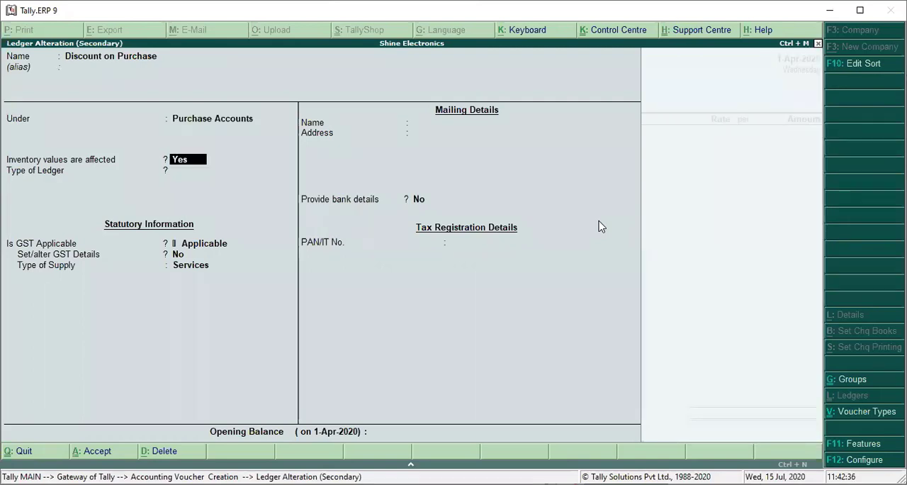
{"action": "key", "text": "Return"}
{"action": "key", "text": "Return"}
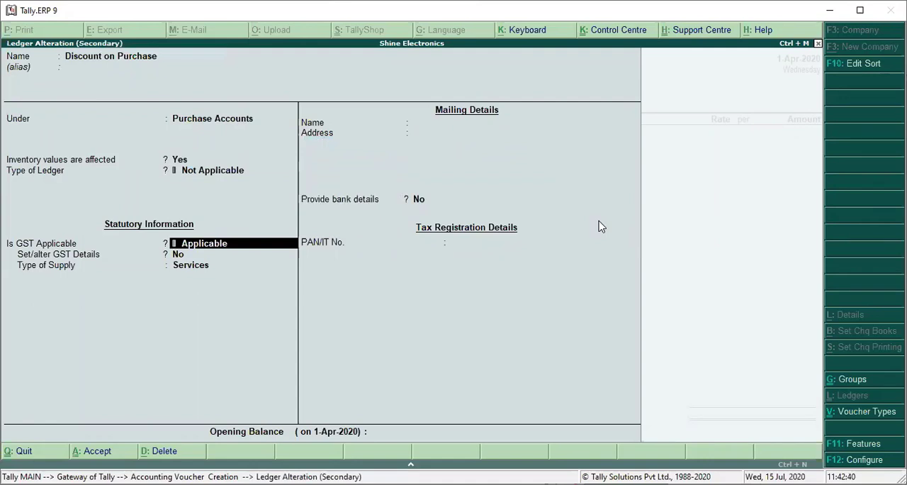
{"action": "key", "text": "Return"}
{"action": "type", "text": "y"}
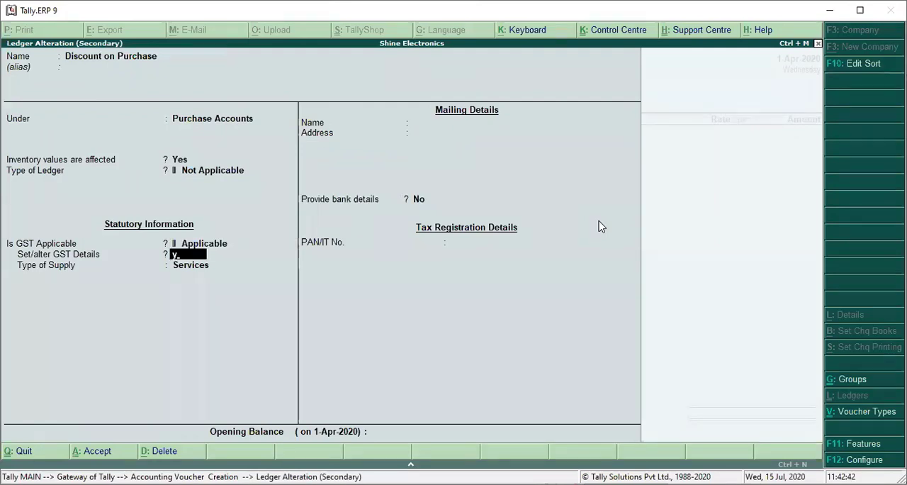
{"action": "key", "text": "Return"}
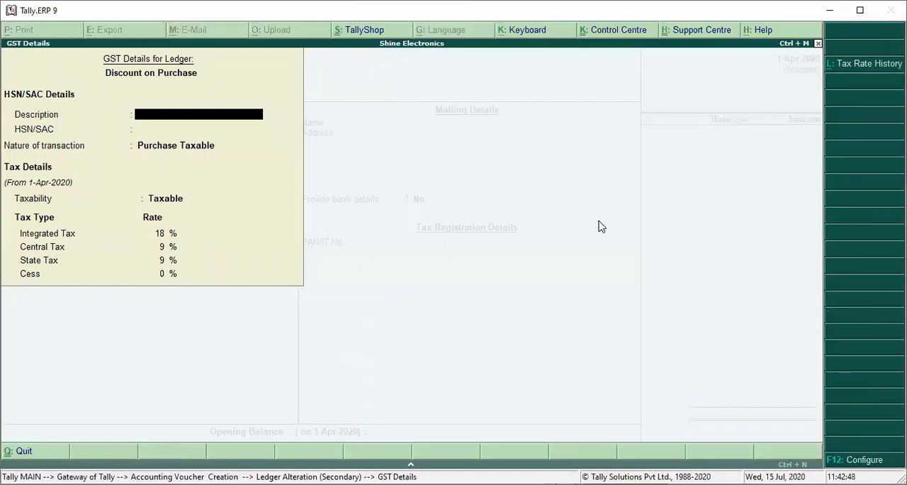
Keep the Discount on Purchase ledger's GST details as Purchase Taxable at 18% with supply type Services, and save the ledger
{"action": "key", "text": "Return"}
{"action": "key", "text": "Return"}
{"action": "key", "text": "Return"}
{"action": "key", "text": "Return"}
{"action": "key", "text": "Return"}
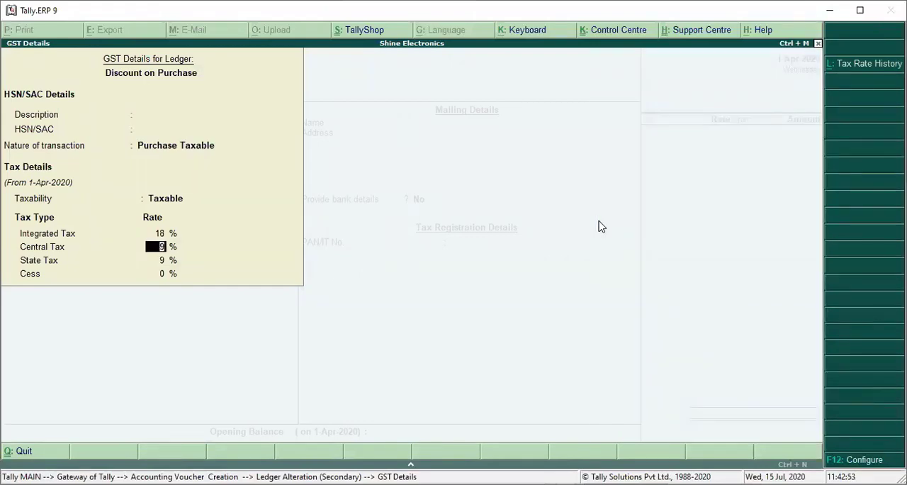
{"action": "key", "text": "Return"}
{"action": "key", "text": "Return"}
{"action": "key", "text": "Return"}
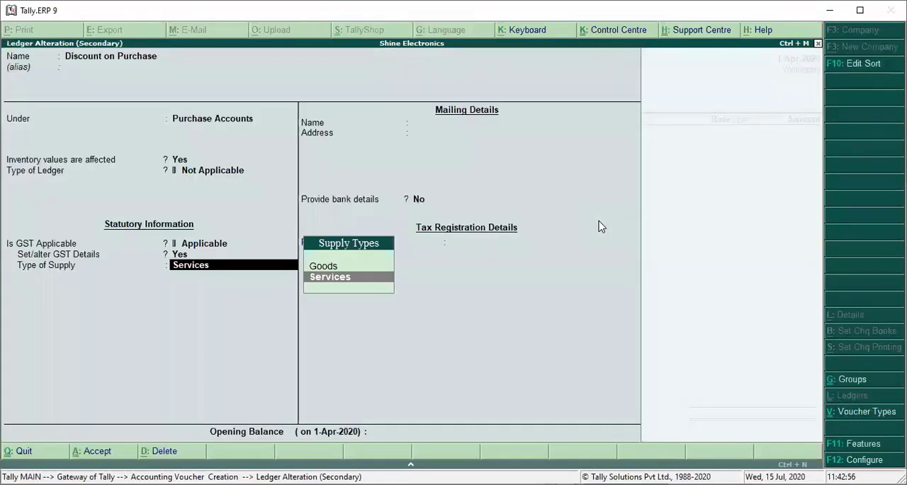
{"action": "key", "text": "Return"}
{"action": "key", "text": "Return"}
{"action": "key", "text": "Return"}
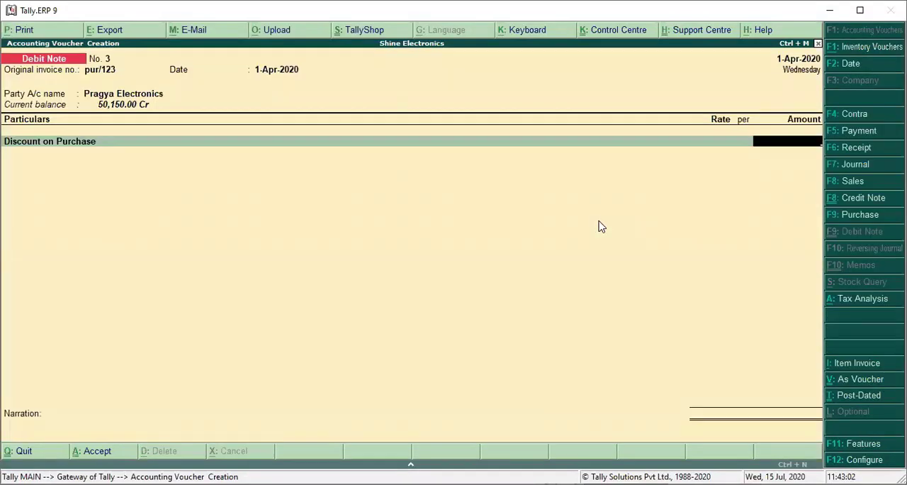
Enter a Discount on Purchase amount of 2,500 in the debit note and add the Cgst and Sgst ledgers
{"action": "type", "text": "2500"}
{"action": "key", "text": "Return"}
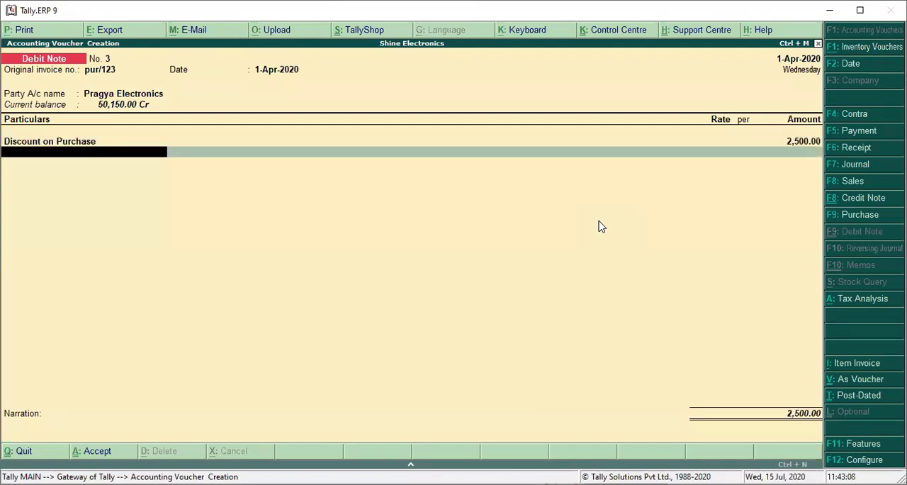
{"action": "type", "text": "c"}
{"action": "key", "text": "Return"}
{"action": "key", "text": "Return"}
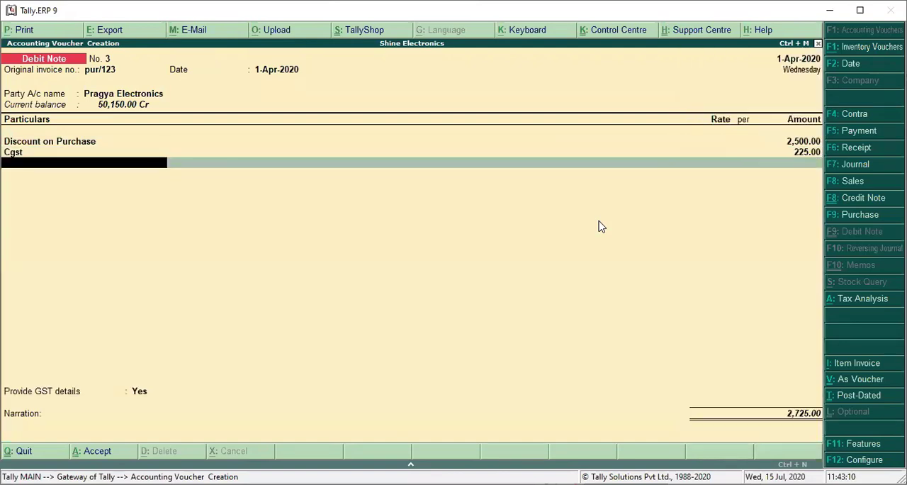
{"action": "type", "text": "s"}
{"action": "key", "text": "Return"}
{"action": "key", "text": "Return"}
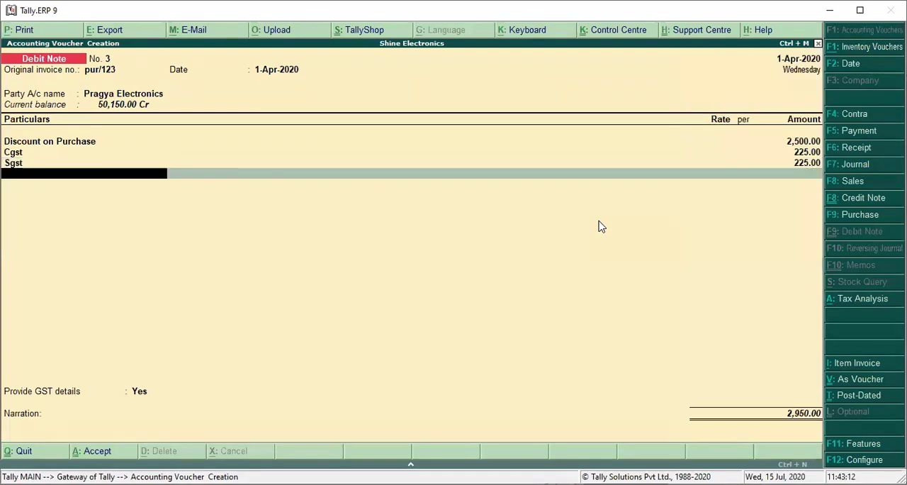
Provide the debit note's GST details with reason 02-Post Sale Discount and supplier's note number CN/003 dated 1-4
{"action": "key", "text": "Return"}
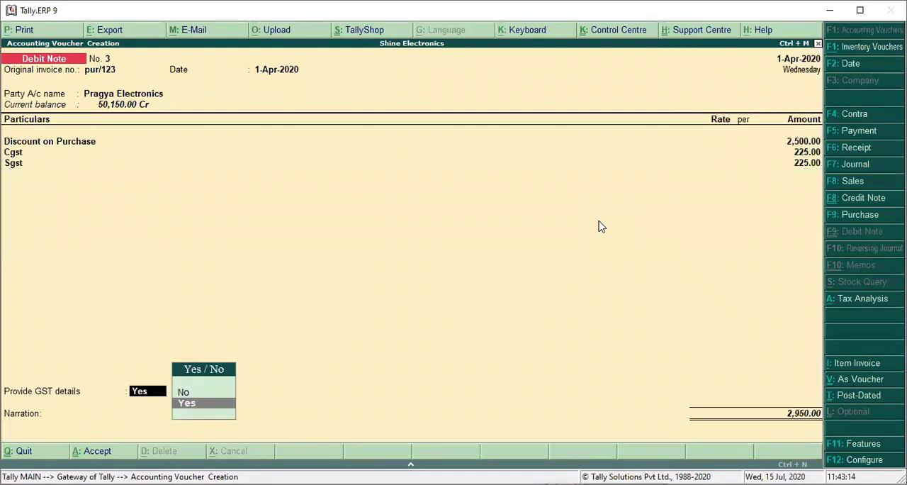
{"action": "key", "text": "Return"}
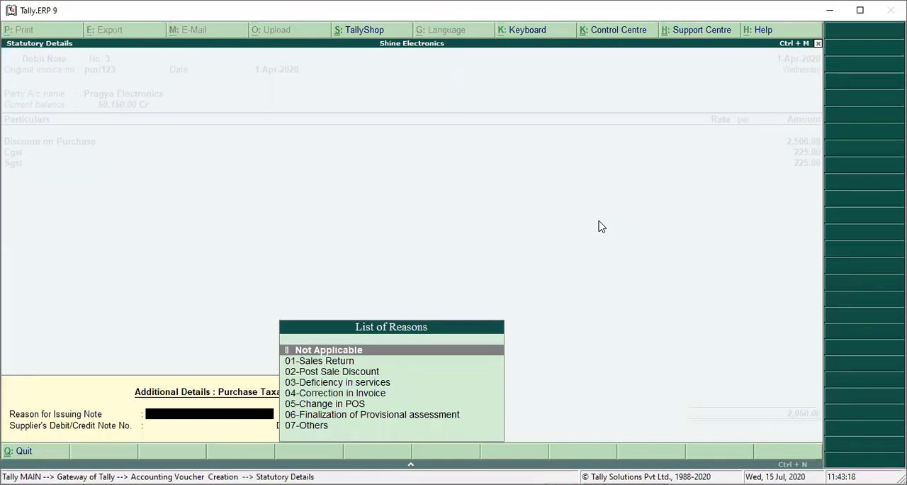
{"action": "key", "text": "Down"}
{"action": "key", "text": "Down"}
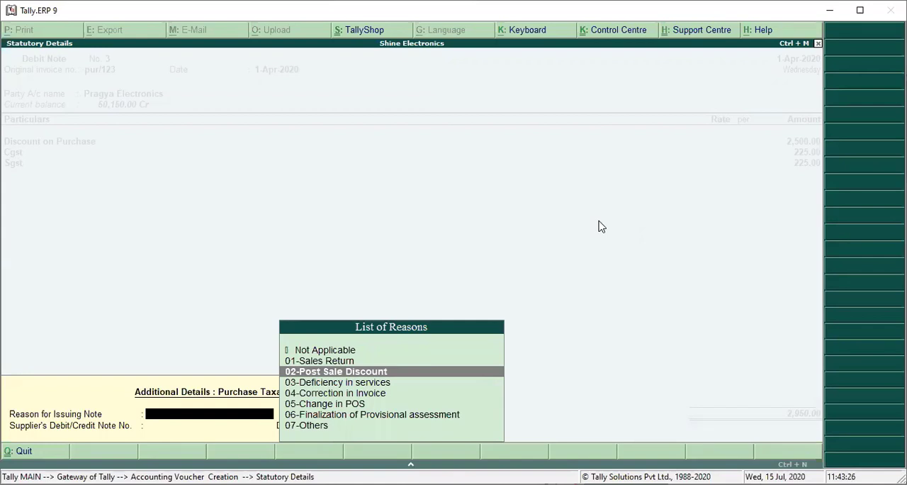
{"action": "key", "text": "Return"}
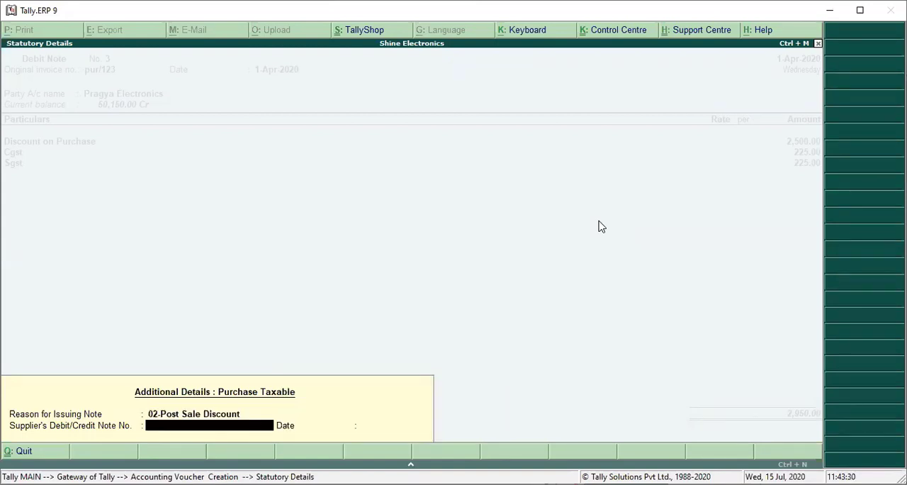
{"action": "type", "text": "CN/003"}
{"action": "key", "text": "Return"}
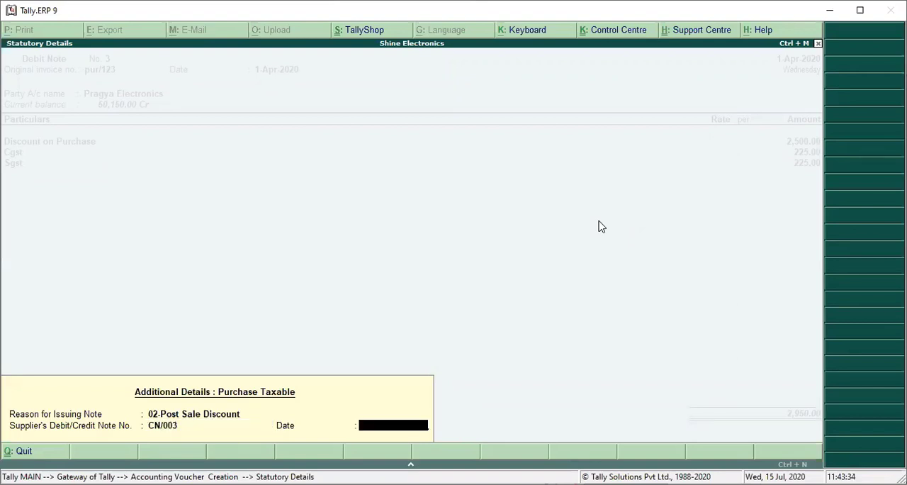
{"action": "type", "text": "1-4"}
{"action": "key", "text": "Return"}
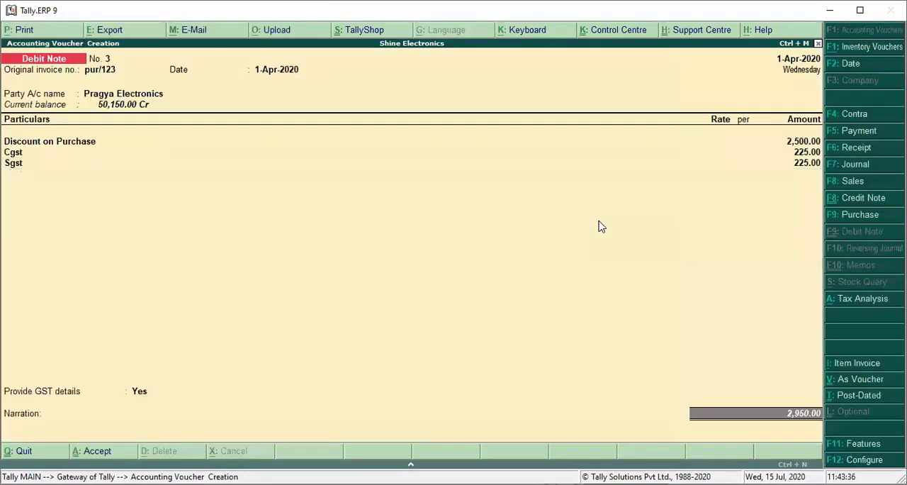
Leave the third debit note's narration empty and save the voucher
{"action": "key", "text": "Return"}
{"action": "key", "text": "Return"}
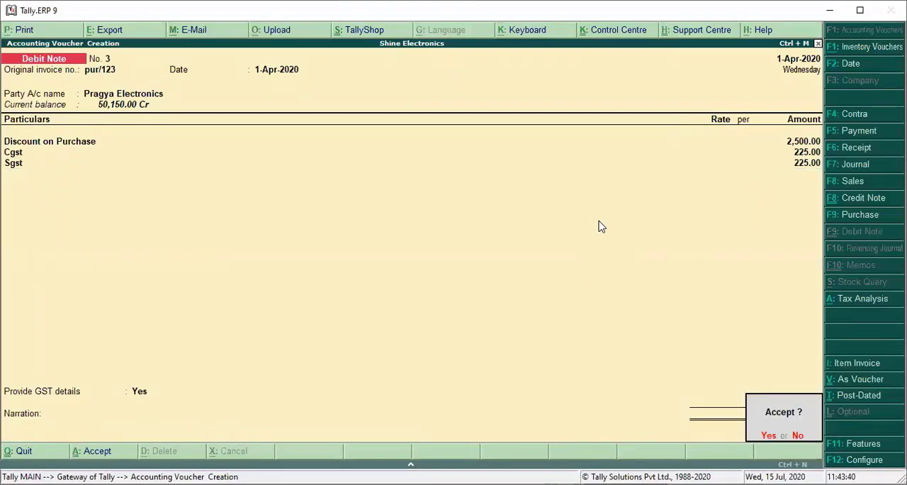
{"action": "key", "text": "y"}
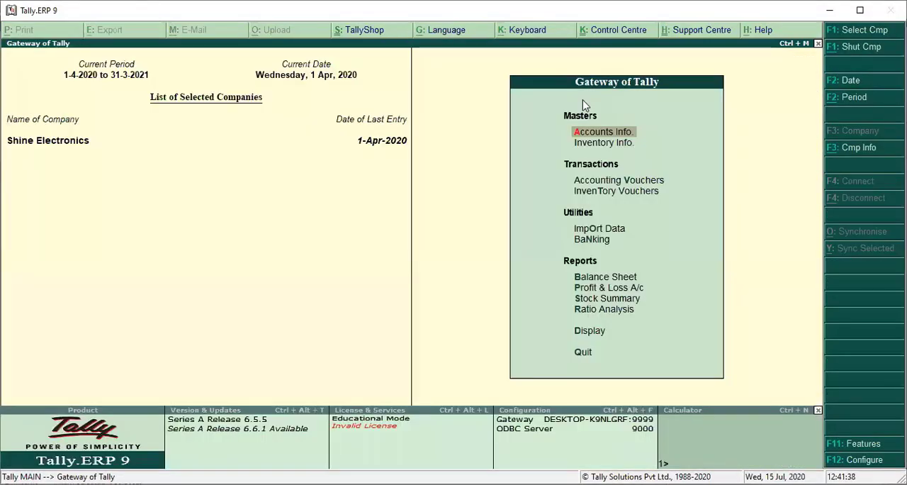
Open the GSTR-2 report from the statutory GST reports
{"action": "key", "text": "Down"}
{"action": "key", "text": "Down"}
{"action": "key", "text": "Down"}
{"action": "key", "text": "Down"}
{"action": "key", "text": "Down"}
{"action": "key", "text": "Down"}
{"action": "key", "text": "Down"}
{"action": "key", "text": "Down"}
{"action": "key", "text": "Down"}
{"action": "key", "text": "Down"}
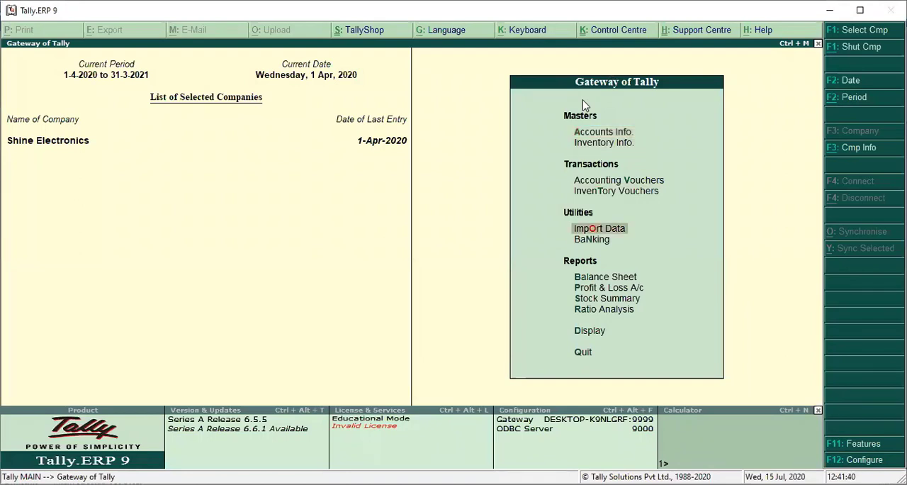
{"action": "key", "text": "Return"}
{"action": "key", "text": "Down"}
{"action": "key", "text": "Down"}
{"action": "key", "text": "Down"}
{"action": "key", "text": "Down"}
{"action": "key", "text": "Down"}
{"action": "key", "text": "Down"}
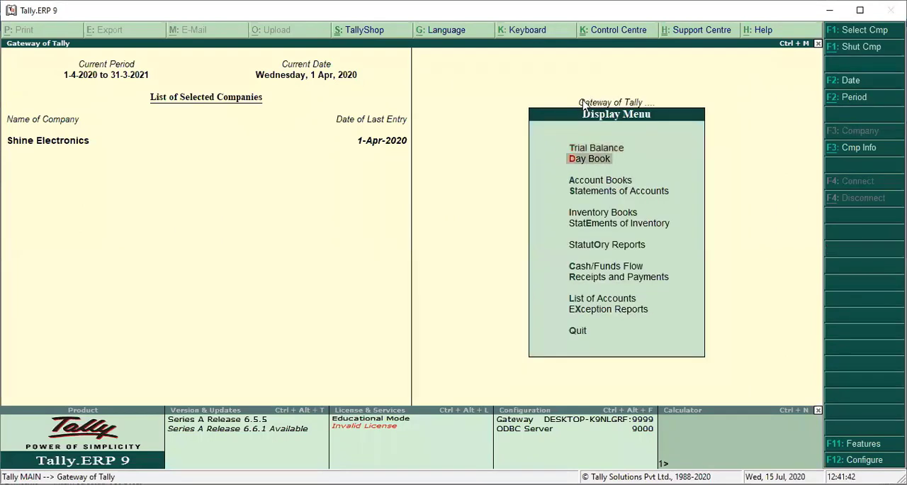
{"action": "key", "text": "Return"}
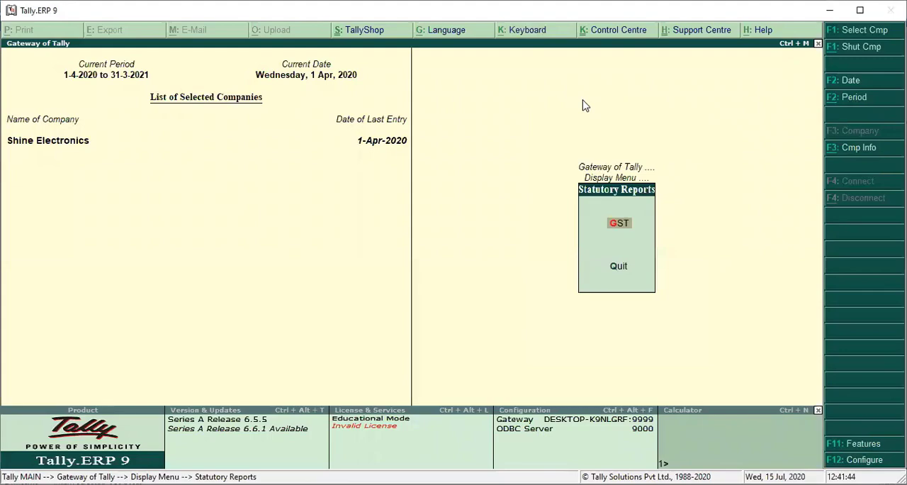
{"action": "key", "text": "Return"}
{"action": "key", "text": "Down"}
{"action": "key", "text": "Return"}
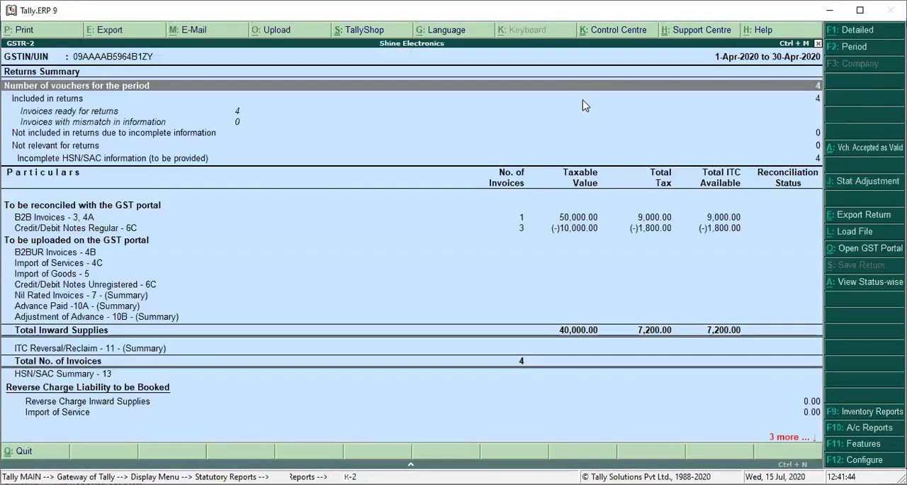
Examine the Credit/Debit Notes Regular - 6C entries in GSTR-2 down to Pragya Electronics' individual vouchers, and leave the report
{"action": "key", "text": "Down"}
{"action": "key", "text": "Down"}
{"action": "key", "text": "Down"}
{"action": "key", "text": "Down"}
{"action": "key", "text": "Down"}
{"action": "key", "text": "Down"}
{"action": "key", "text": "Down"}
{"action": "key", "text": "Down"}
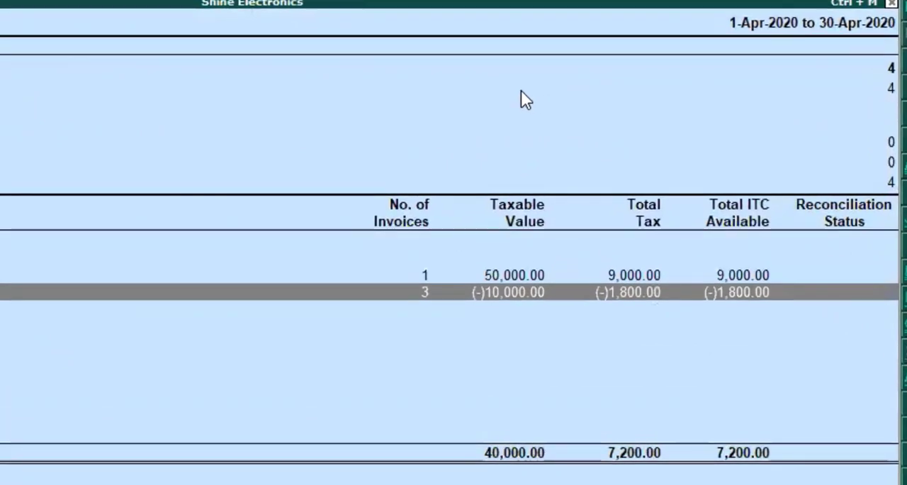
{"action": "key", "text": "Return"}
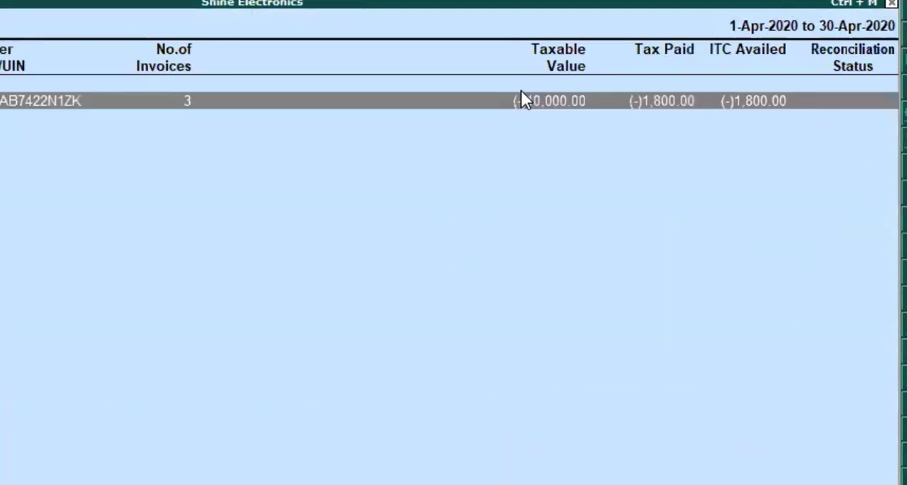
{"action": "key", "text": "Escape"}
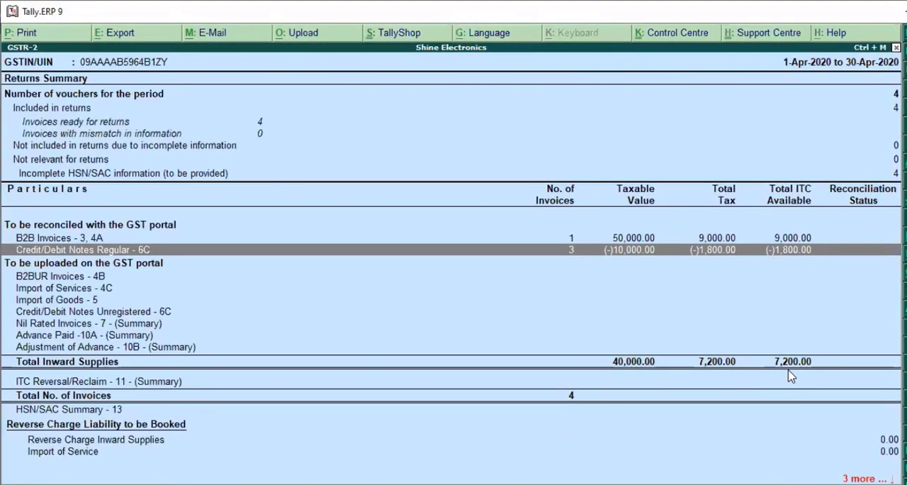
{"action": "key", "text": "Return"}
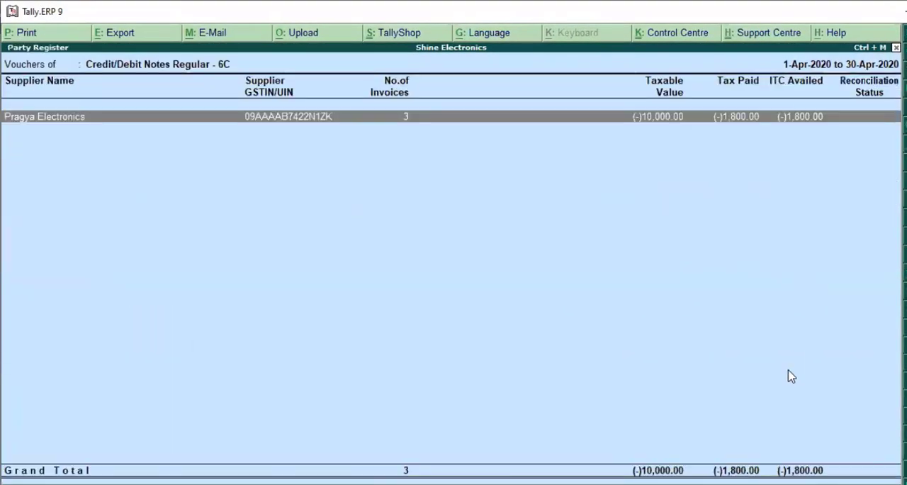
{"action": "key", "text": "Return"}
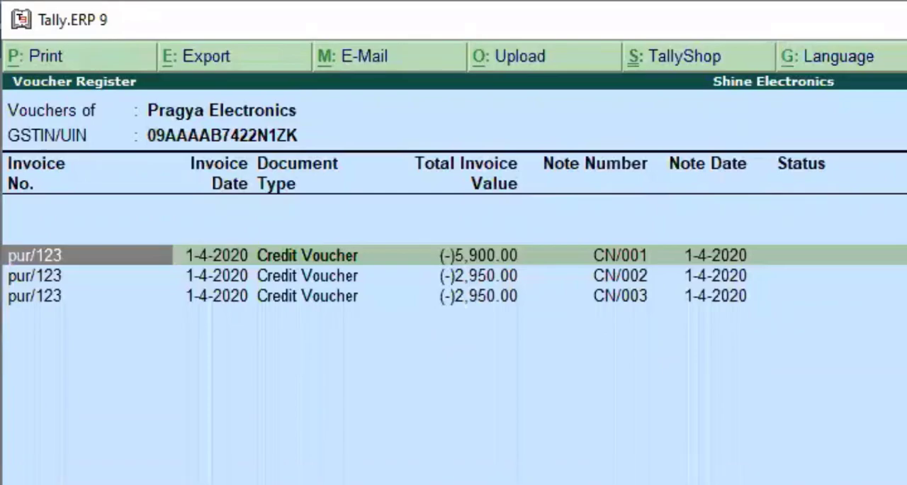
{"action": "key", "text": "Escape"}
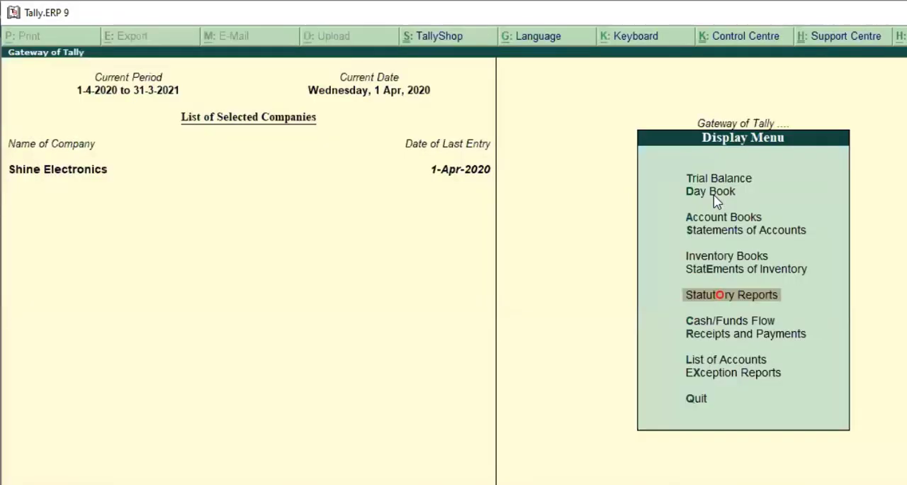
{"action": "key", "text": "Escape"}
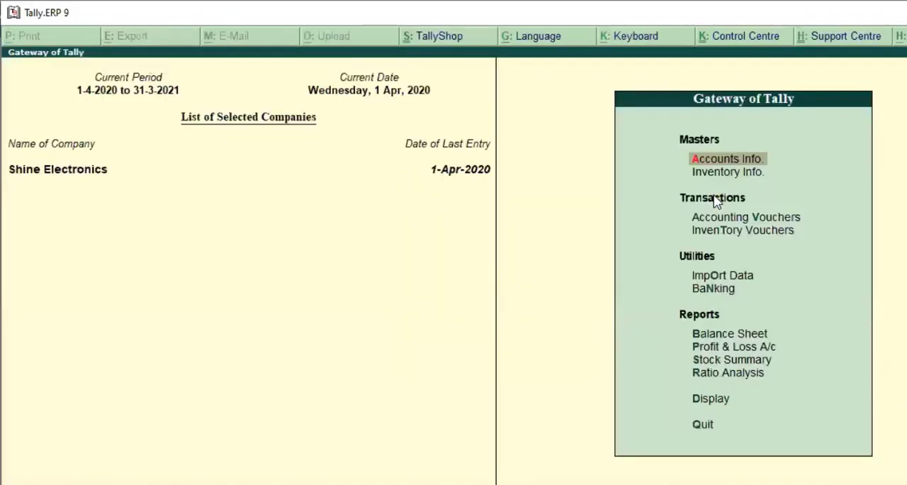
Open the Stock Summary to check stock after the debit notes
{"action": "key", "text": "Down"}
{"action": "key", "text": "Down"}
{"action": "key", "text": "Down"}
{"action": "key", "text": "Down"}
{"action": "key", "text": "Down"}
{"action": "key", "text": "Down"}
{"action": "key", "text": "Down"}
{"action": "key", "text": "Down"}
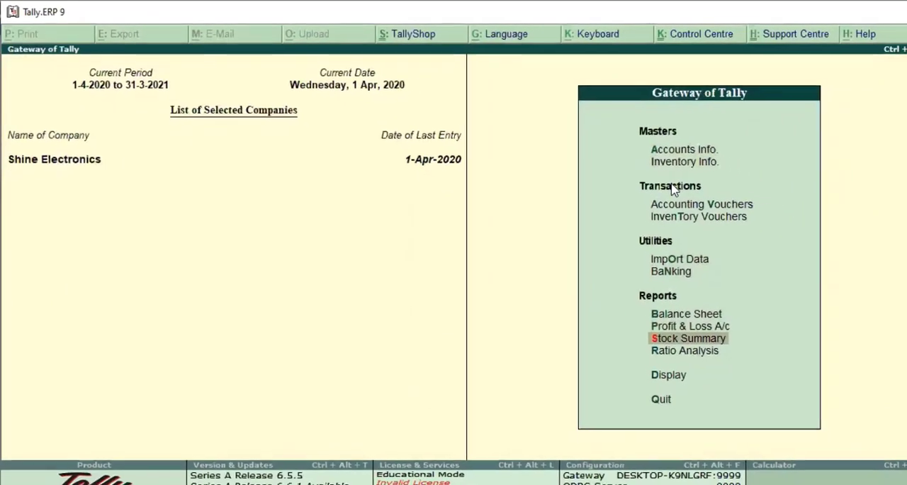
{"action": "key", "text": "Return"}
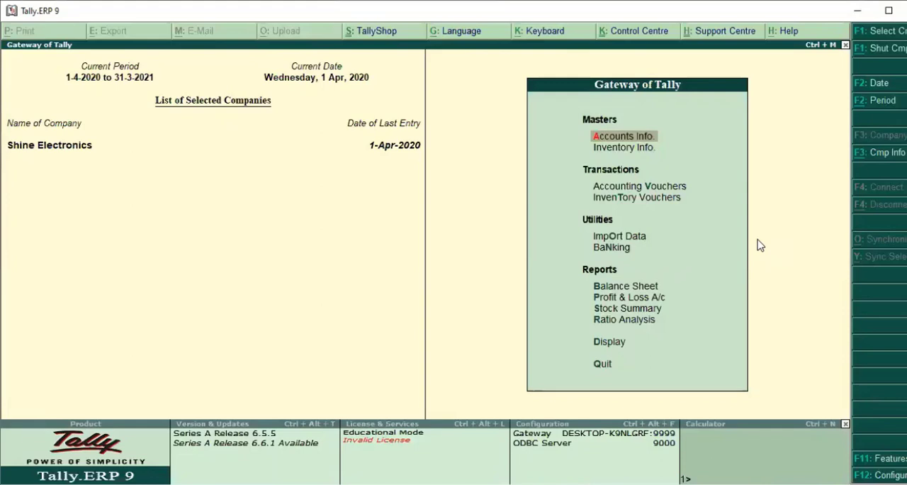
Start a new sales voucher and set its reference number to sale/123
{"action": "key", "text": "Down"}
{"action": "key", "text": "Down"}
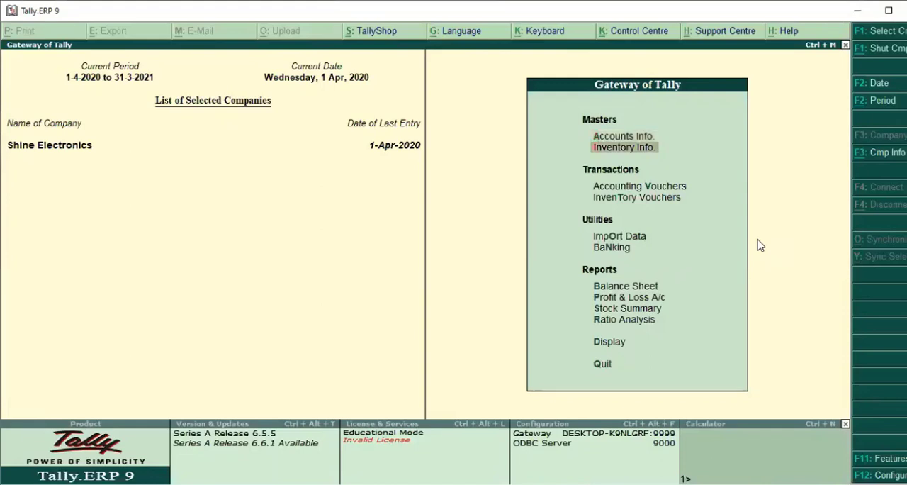
{"action": "key", "text": "Return"}
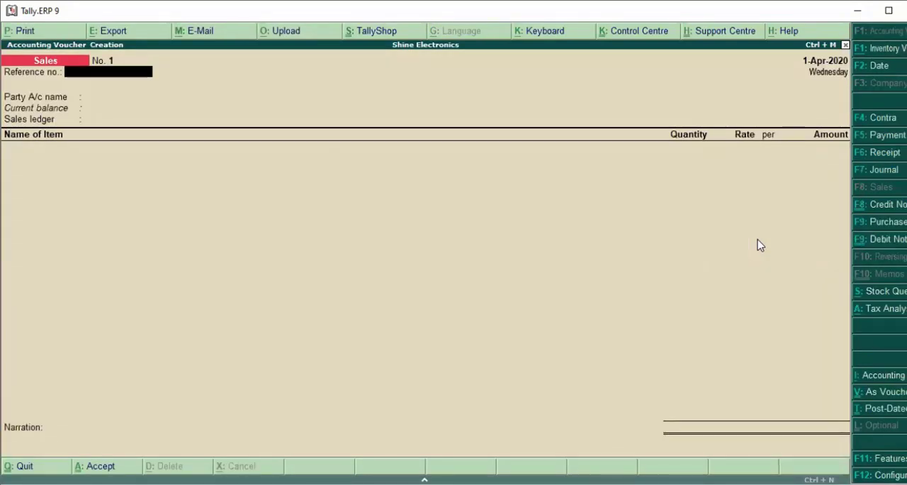
{"action": "key", "text": "F8"}
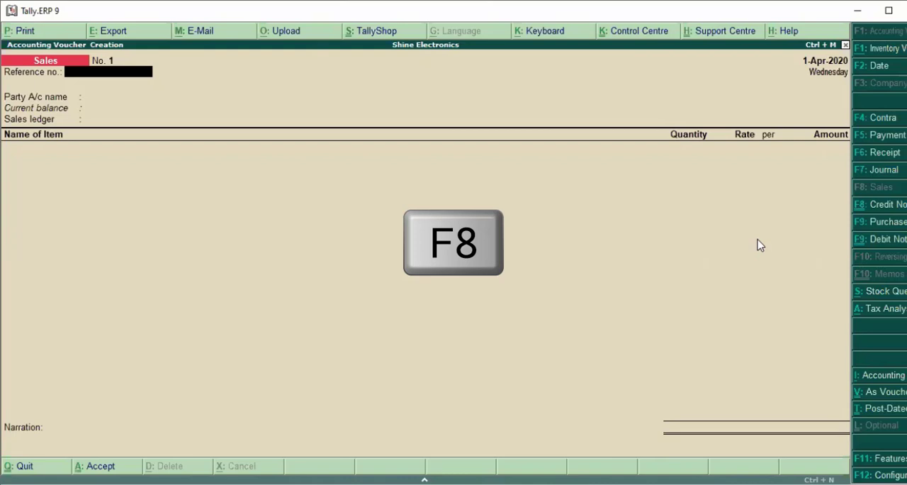
{"action": "type", "text": "sale"}
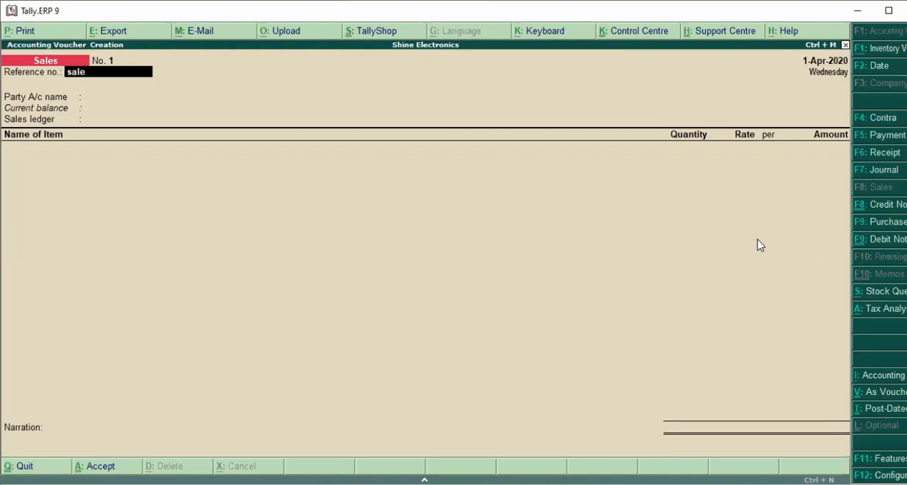
{"action": "type", "text": "/123"}
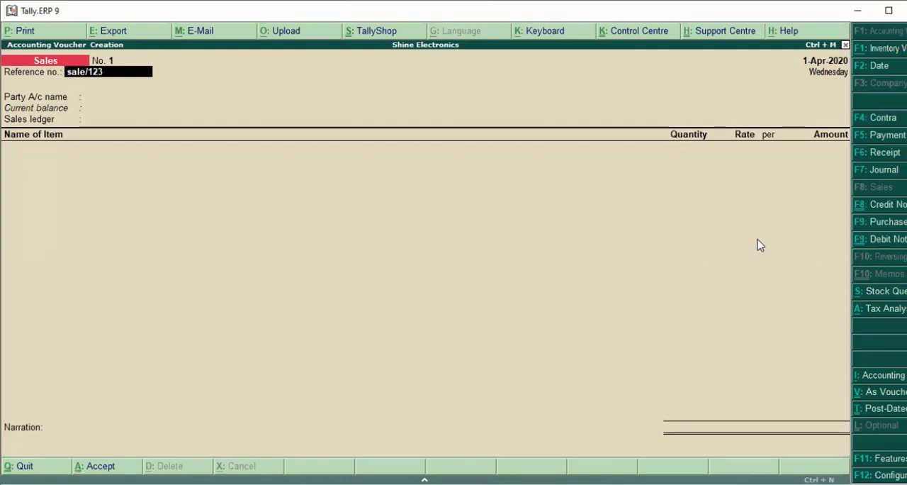
{"action": "key", "text": "Return"}
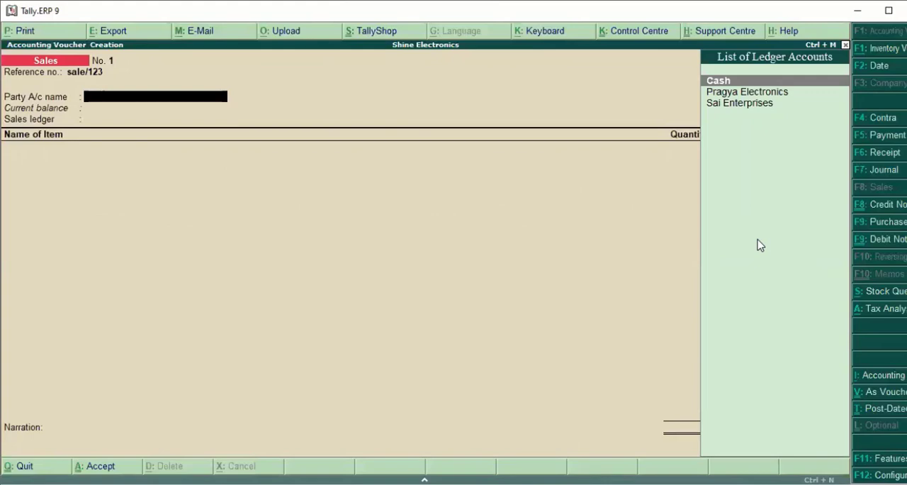
Choose Sai Enterprises as the sales voucher's party account
{"action": "key", "text": "Down"}
{"action": "key", "text": "Down"}
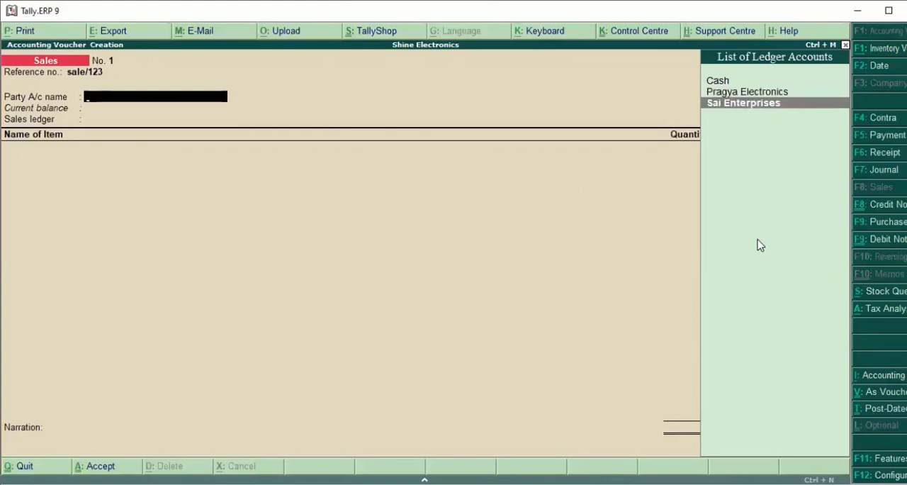
{"action": "key", "text": "Return"}
{"action": "key", "text": "Escape"}
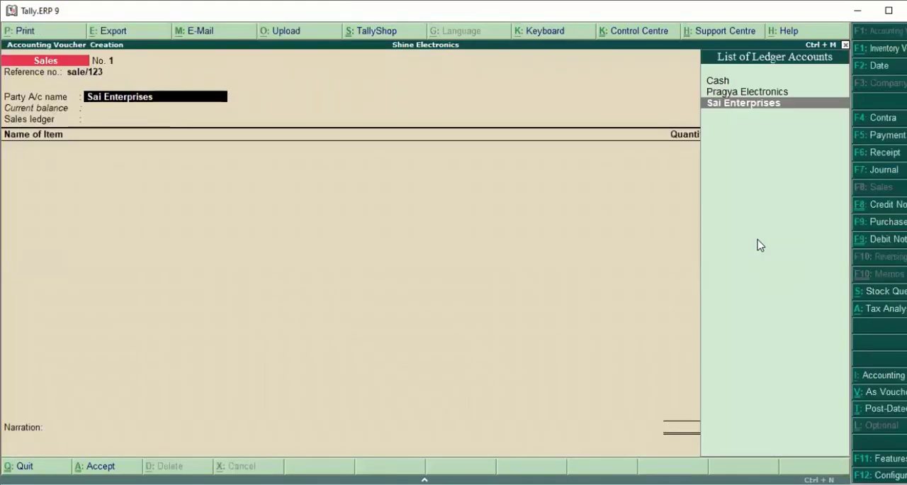
Open the Sai Enterprises ledger from the party account field, review its group, mailing and GST registration details, and accept it unchanged
{"action": "key", "text": "ctrl+Return"}
{"action": "key", "text": "Return"}
{"action": "key", "text": "Return"}
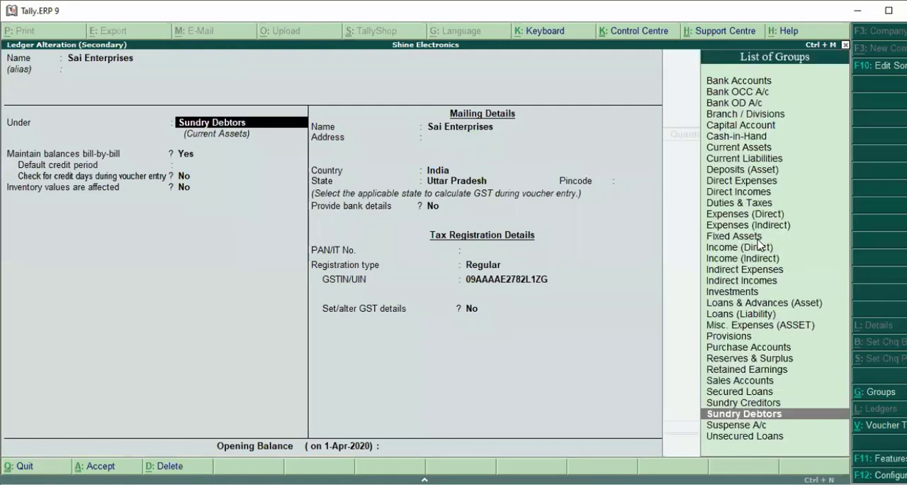
{"action": "key", "text": "Return"}
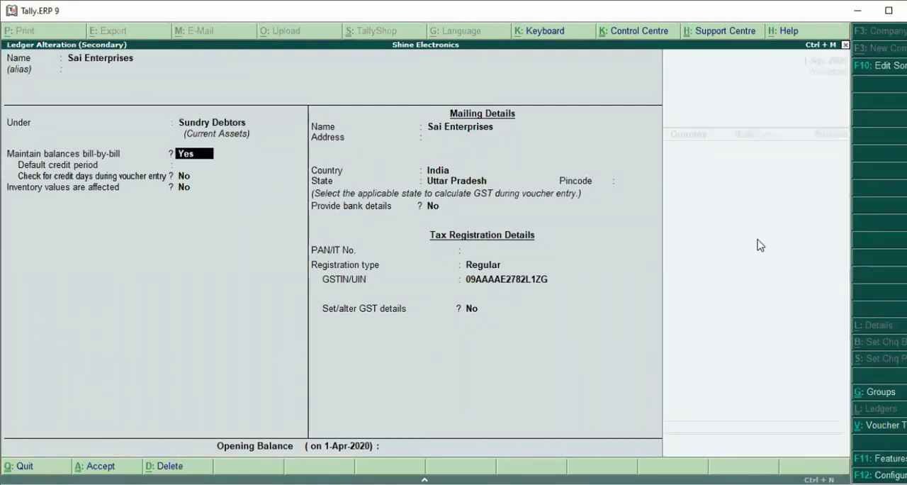
{"action": "key", "text": "Return"}
{"action": "key", "text": "Return"}
{"action": "key", "text": "Return"}
{"action": "key", "text": "Return"}
{"action": "key", "text": "Return"}
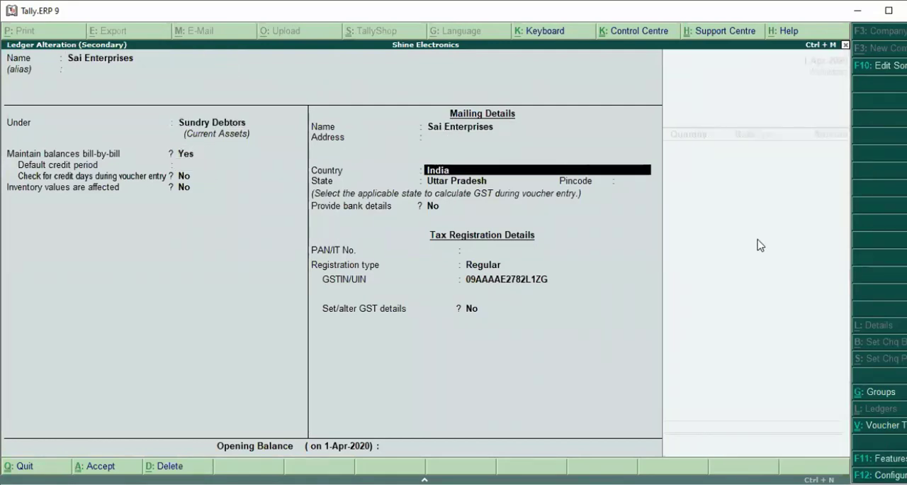
{"action": "key", "text": "Return"}
{"action": "key", "text": "Return"}
{"action": "key", "text": "Return"}
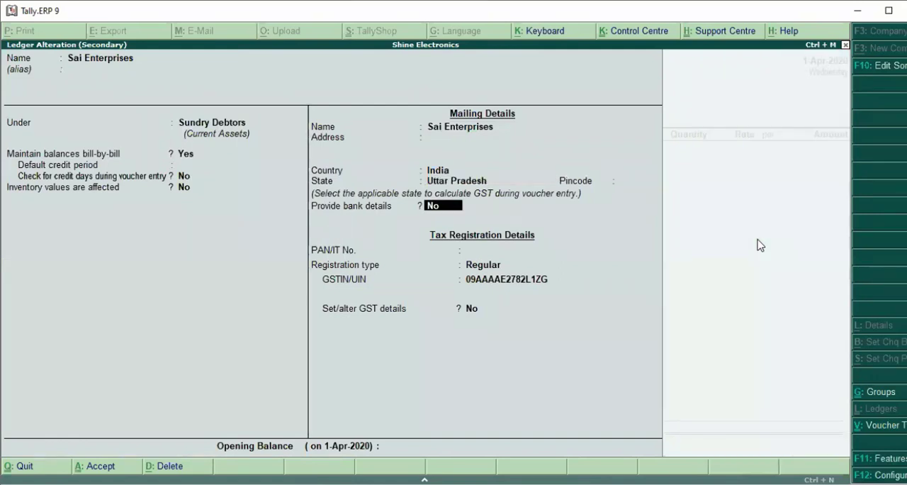
{"action": "key", "text": "Return"}
{"action": "key", "text": "Return"}
{"action": "key", "text": "Return"}
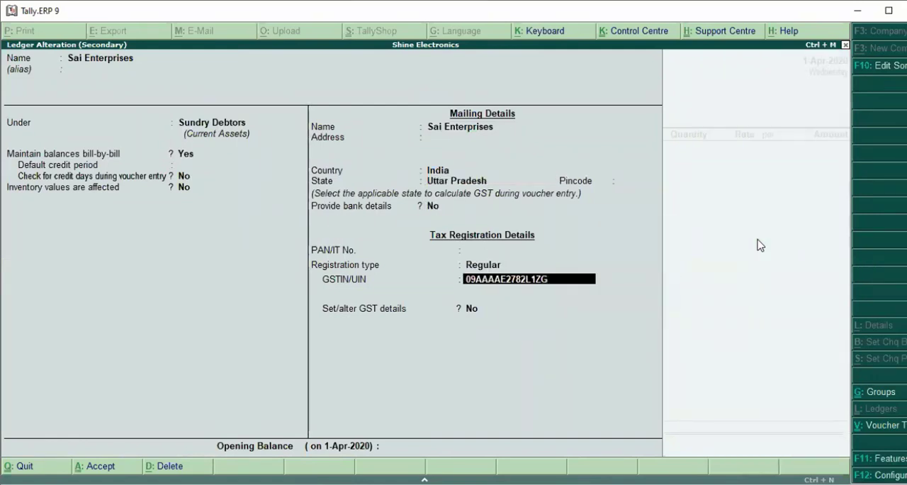
{"action": "key", "text": "Return"}
{"action": "key", "text": "Return"}
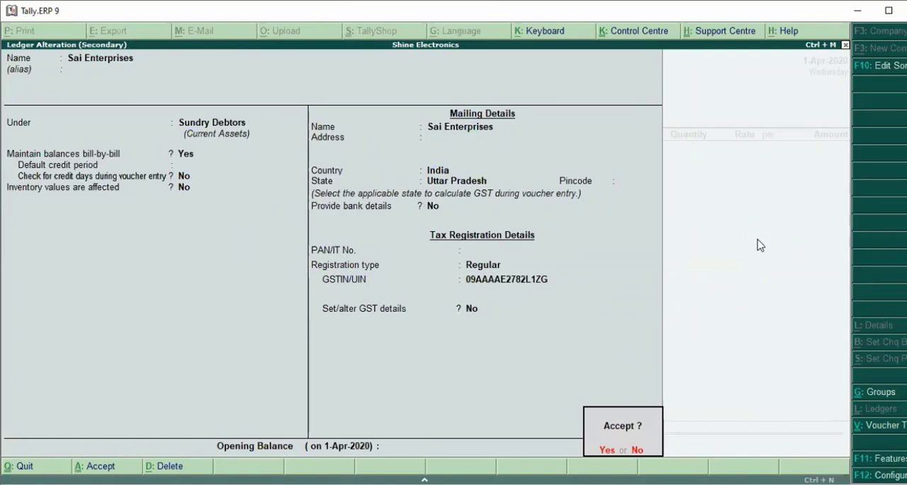
{"action": "key", "text": "Return"}
Confirm Sai Enterprises as the party and accept the despatch, order and buyer's details without adding anything
{"action": "key", "text": "Return"}
{"action": "key", "text": "Return"}
{"action": "key", "text": "Return"}
{"action": "key", "text": "Return"}
{"action": "key", "text": "Return"}
{"action": "key", "text": "Return"}
{"action": "key", "text": "Return"}
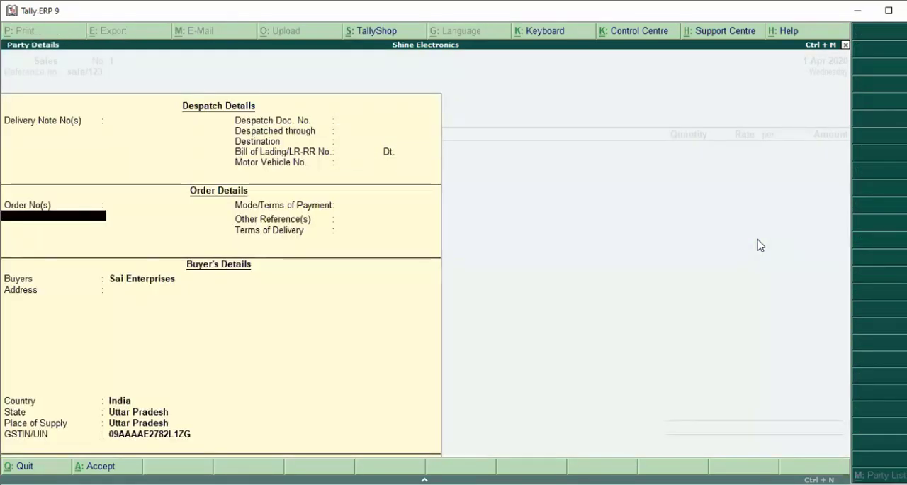
{"action": "key", "text": "Return"}
{"action": "key", "text": "Return"}
{"action": "key", "text": "Return"}
{"action": "key", "text": "Return"}
{"action": "key", "text": "Return"}
{"action": "key", "text": "Return"}
{"action": "key", "text": "Return"}
{"action": "key", "text": "Return"}
{"action": "key", "text": "Return"}
{"action": "key", "text": "Return"}
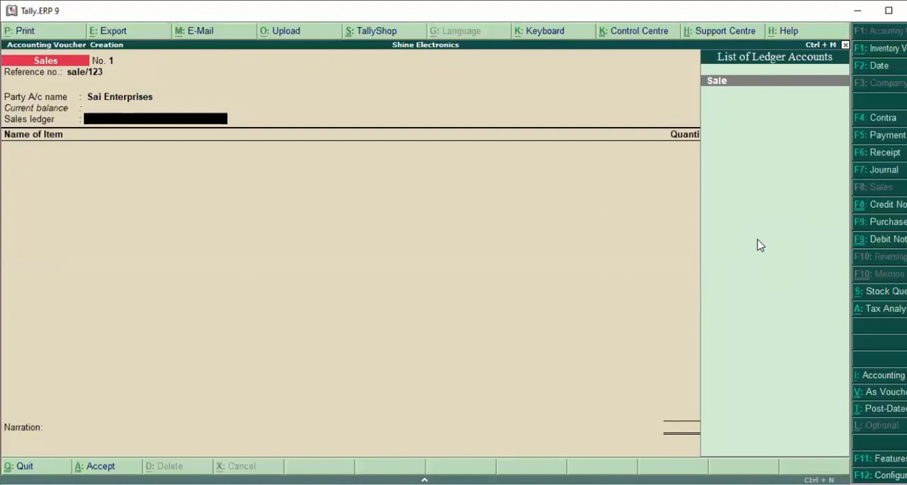
Choose Sale as the sales ledger and add the Keybaord item with a quantity of 10 pcs at a rate of 1,200
{"action": "key", "text": "Return"}
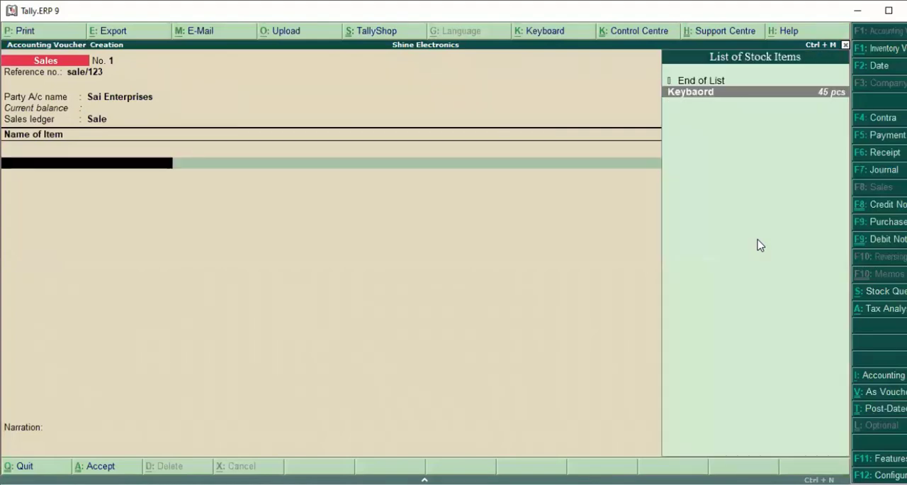
{"action": "key", "text": "Return"}
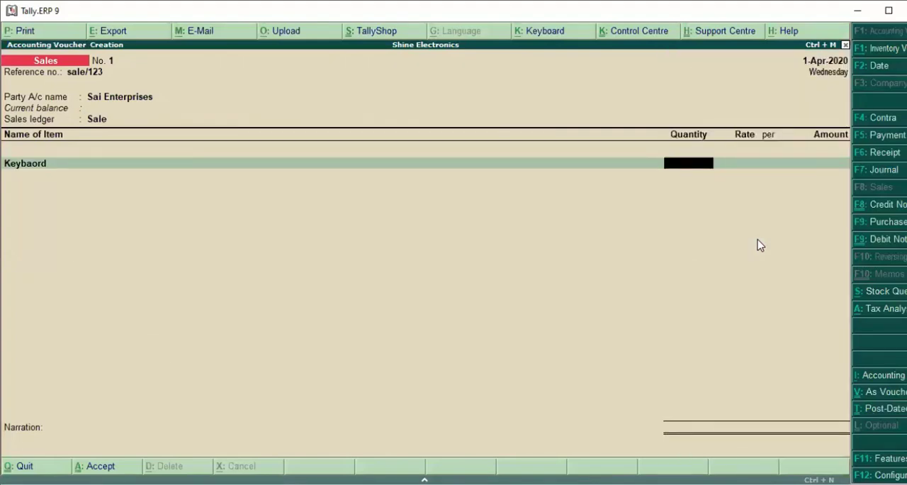
{"action": "type", "text": "10"}
{"action": "key", "text": "Return"}
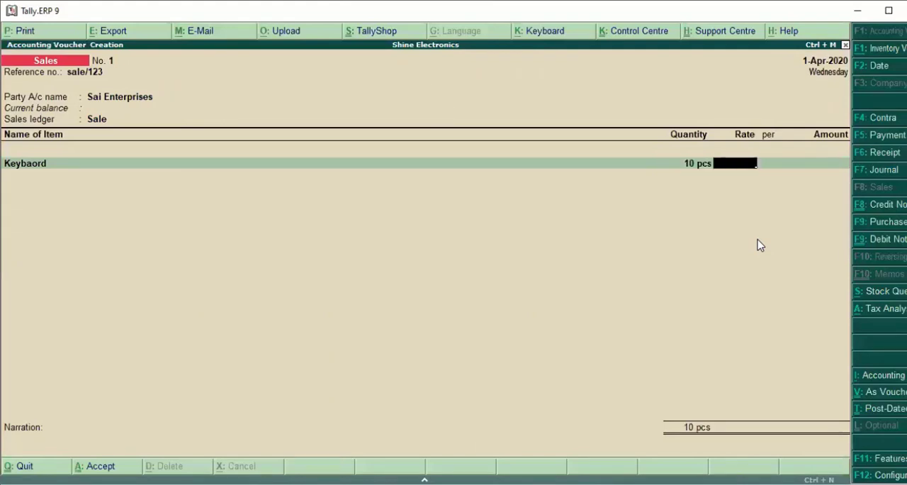
{"action": "type", "text": "1200"}
{"action": "key", "text": "Return"}
{"action": "key", "text": "Return"}
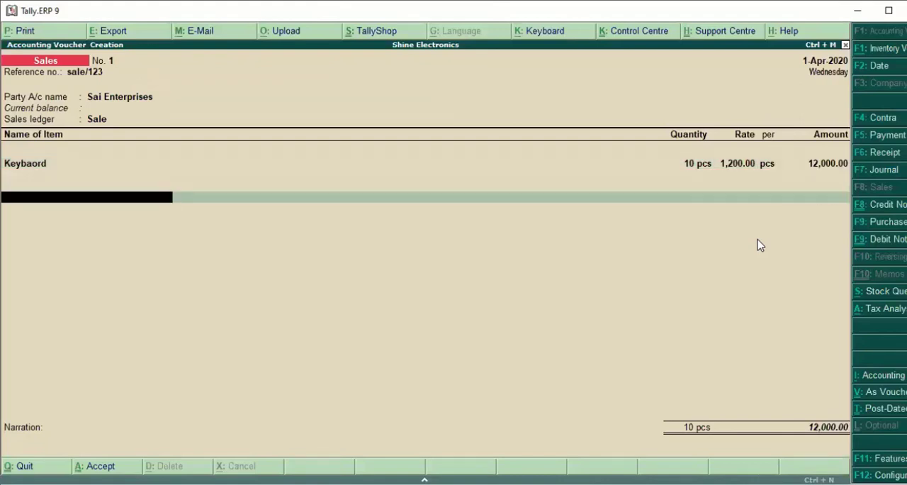
Add the Cgst and Sgst tax ledgers below the item in the sales voucher
{"action": "type", "text": "C"}
{"action": "key", "text": "Return"}
{"action": "key", "text": "Return"}
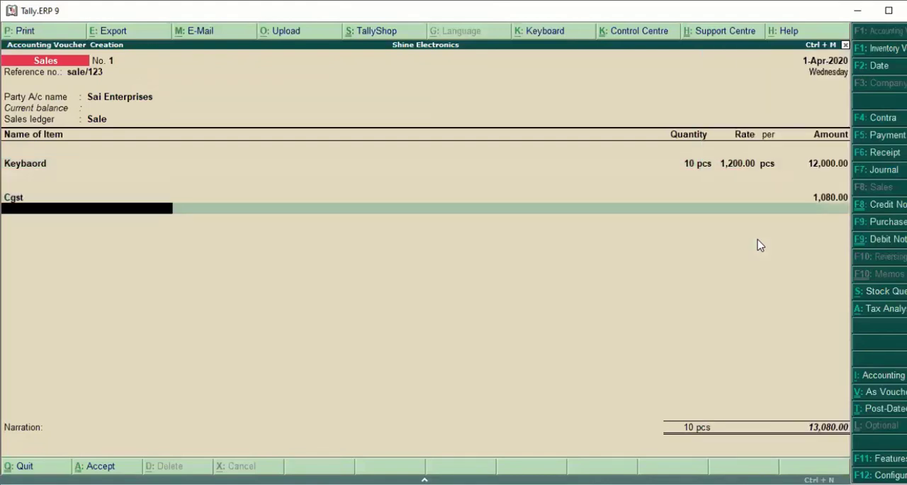
{"action": "type", "text": "Sg"}
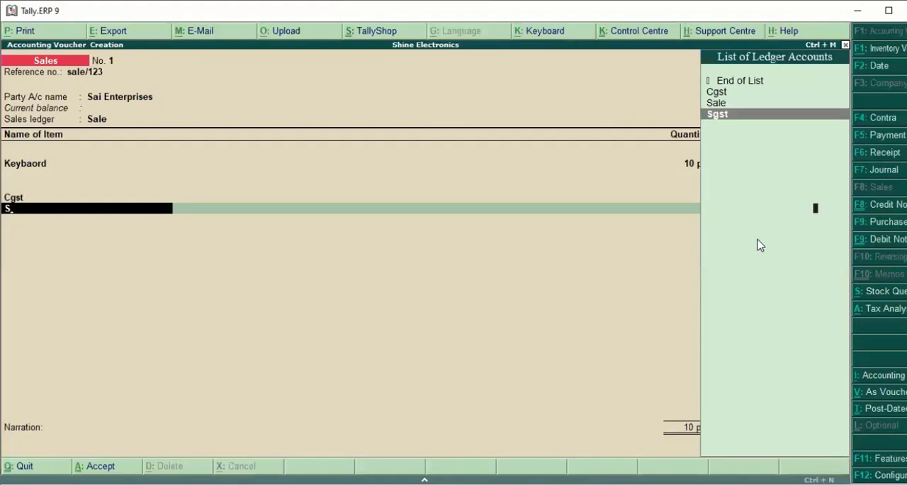
{"action": "key", "text": "Return"}
Save the sales voucher without a narration and reopen the saved sale/123 voucher
{"action": "key", "text": "Return"}
{"action": "key", "text": "Return"}
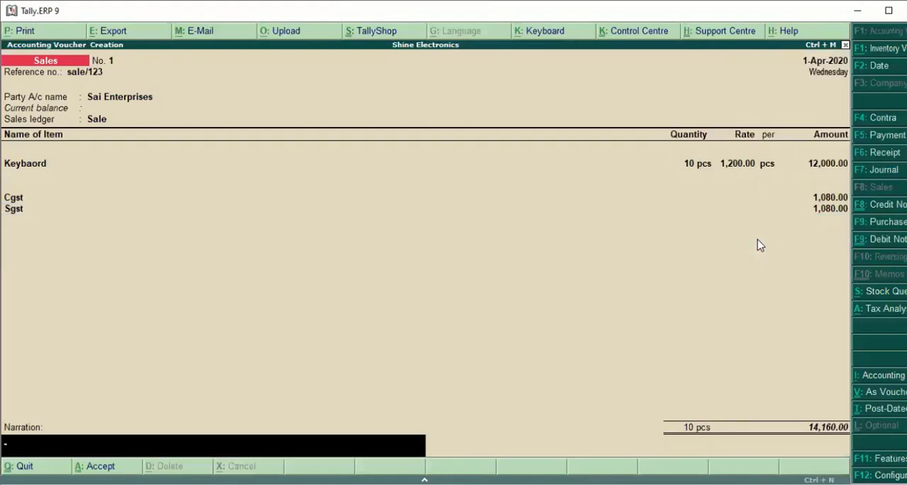
{"action": "key", "text": "Return"}
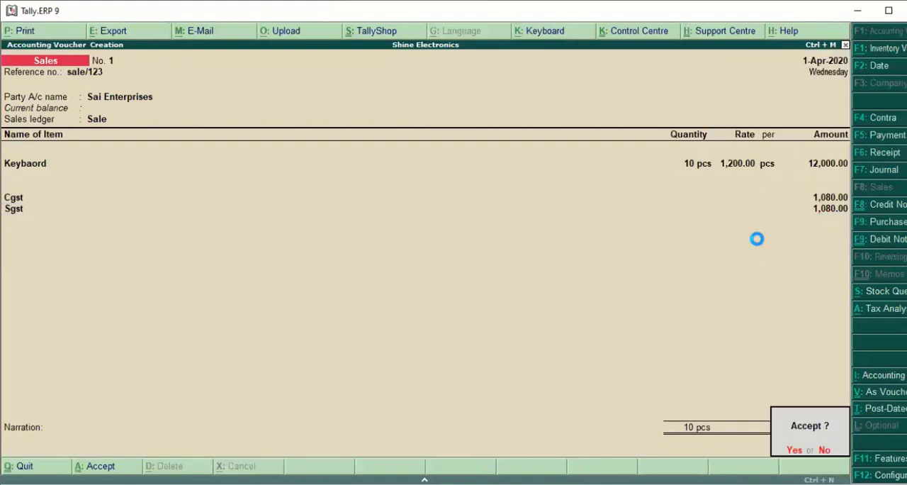
{"action": "key", "text": "Return"}
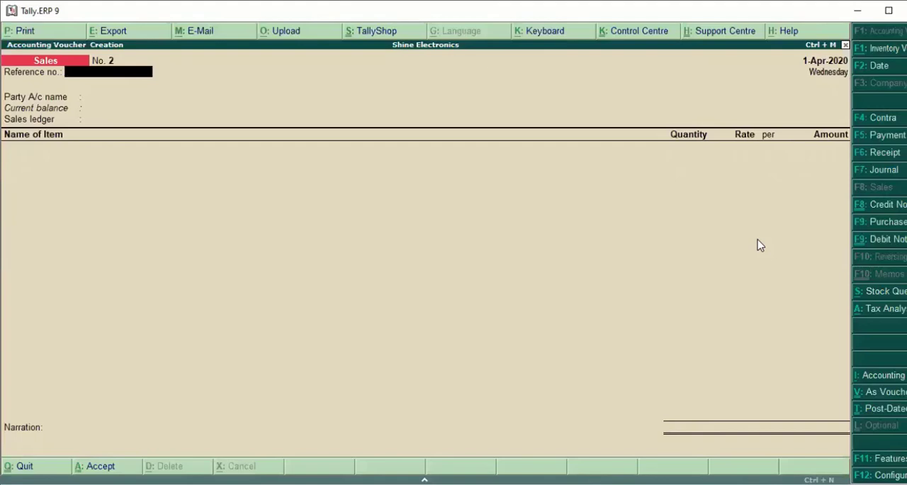
{"action": "key", "text": "Page_Up"}
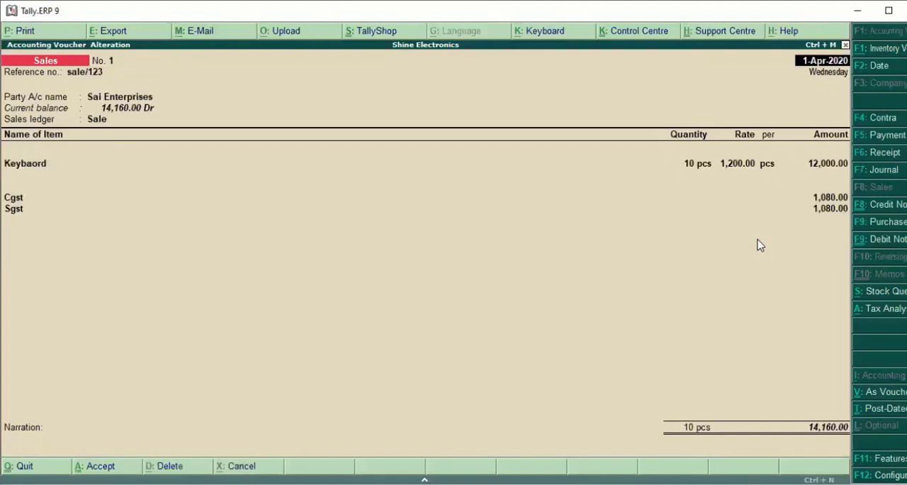
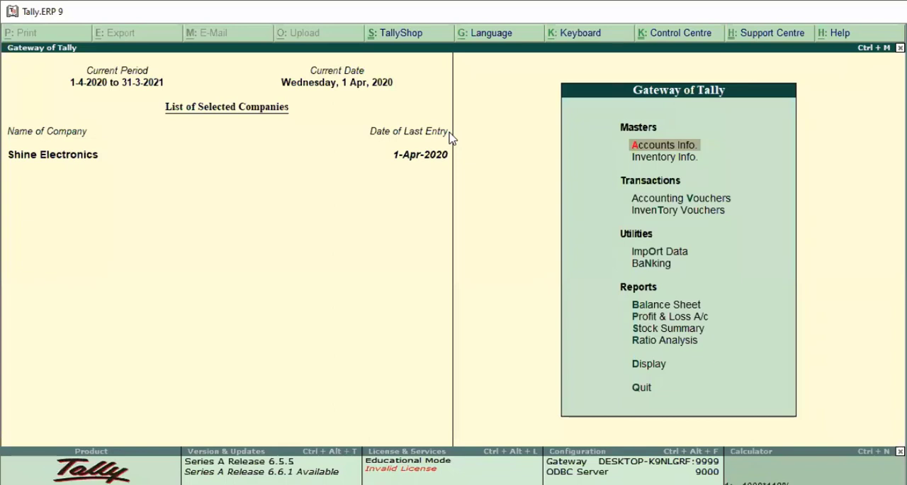
Start a debit note against original invoice sale/123, keeping the invoice date of 1-Apr-2020
{"action": "key", "text": "Down"}
{"action": "key", "text": "Down"}
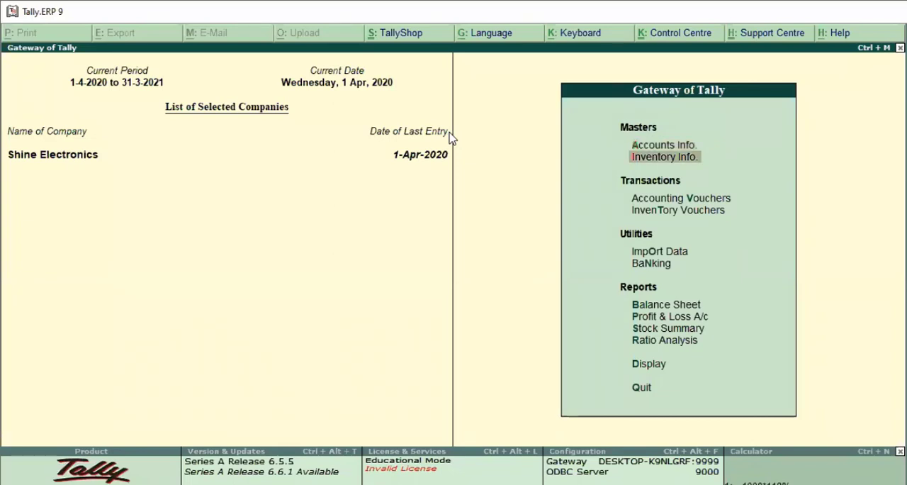
{"action": "key", "text": "Return"}
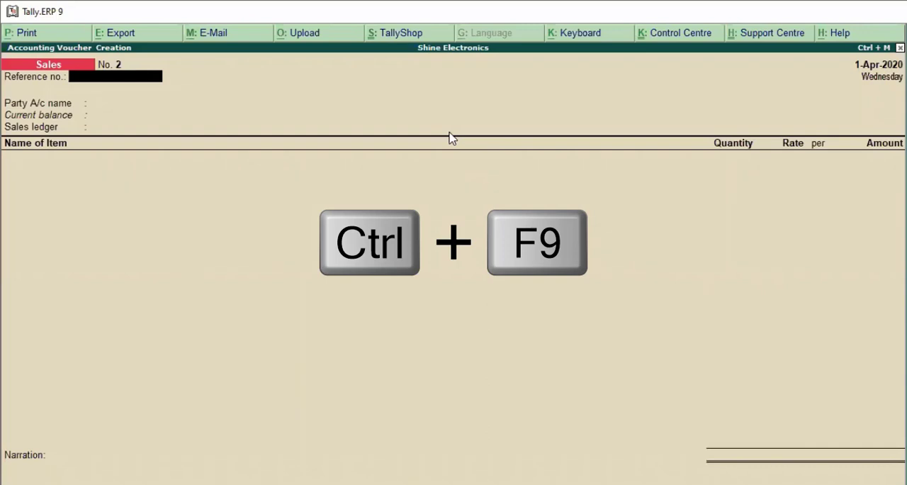
{"action": "key", "text": "ctrl+F9"}
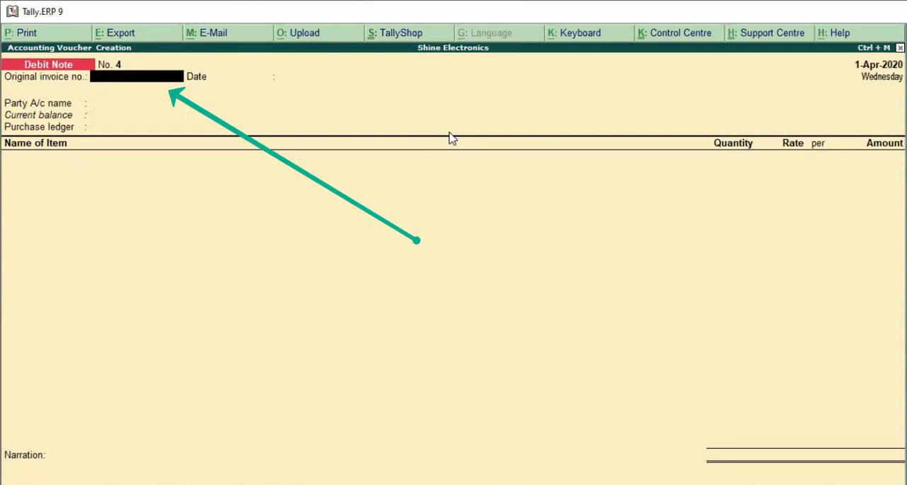
{"action": "type", "text": "sale/123"}
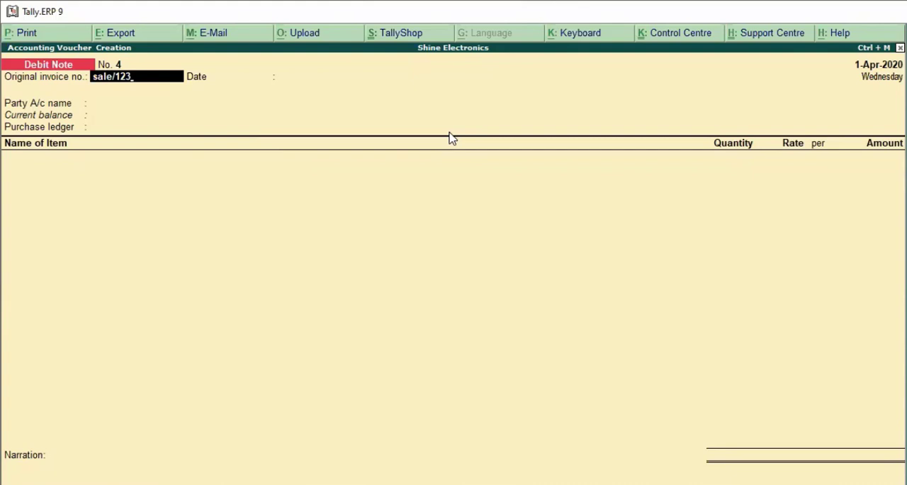
{"action": "key", "text": "Return"}
{"action": "key", "text": "Return"}
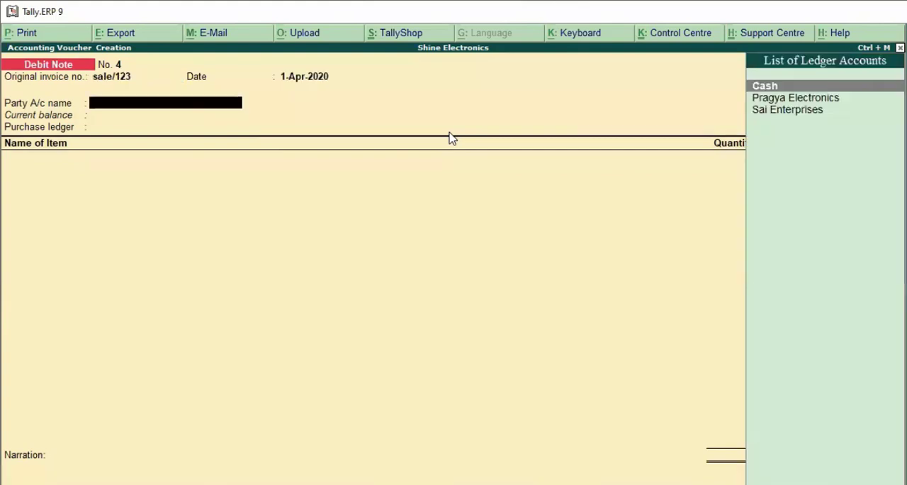
Select Sai Enterprises as the debit note's party and accept the despatch, order and buyer's details without adding anything
{"action": "key", "text": "Down"}
{"action": "key", "text": "Down"}
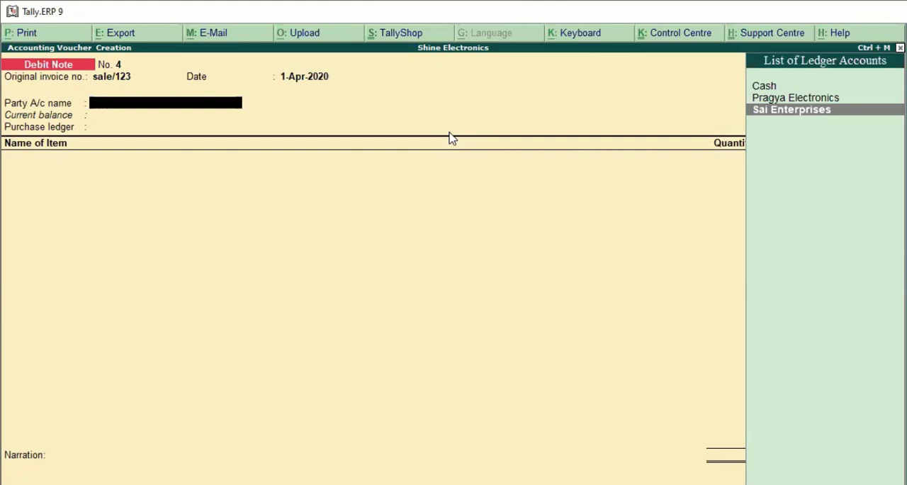
{"action": "key", "text": "Return"}
{"action": "key", "text": "Return"}
{"action": "key", "text": "Return"}
{"action": "key", "text": "Return"}
{"action": "key", "text": "Return"}
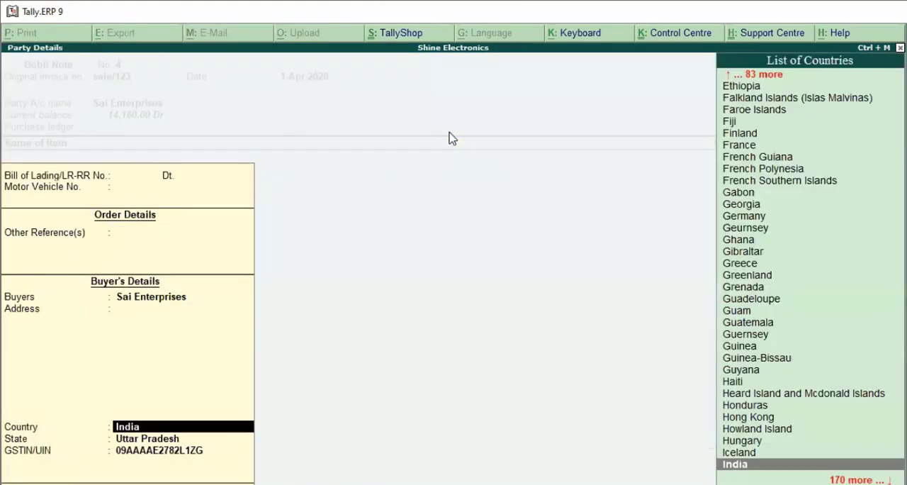
{"action": "key", "text": "Return"}
{"action": "key", "text": "Return"}
{"action": "key", "text": "Return"}
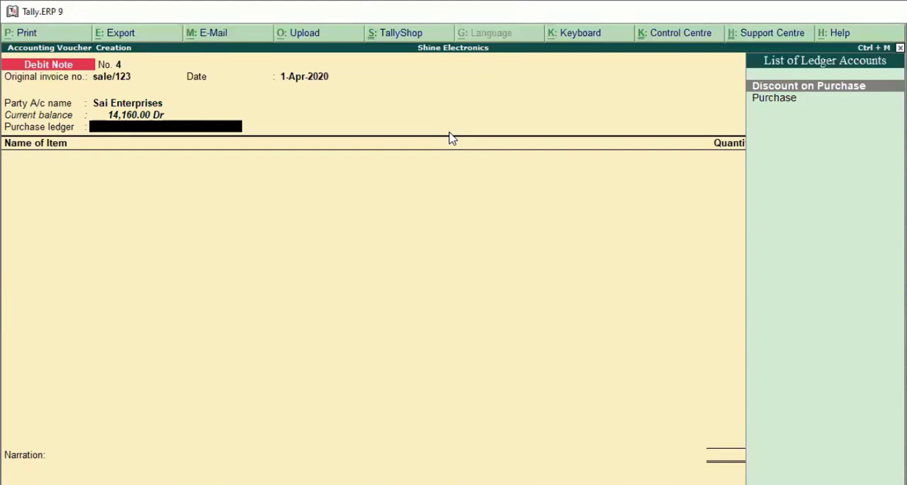
Switch the debit note from invoice mode to voucher mode and accept the Sai Enterprises invoice and buyer's details again
{"action": "key", "text": "ctrl+v"}
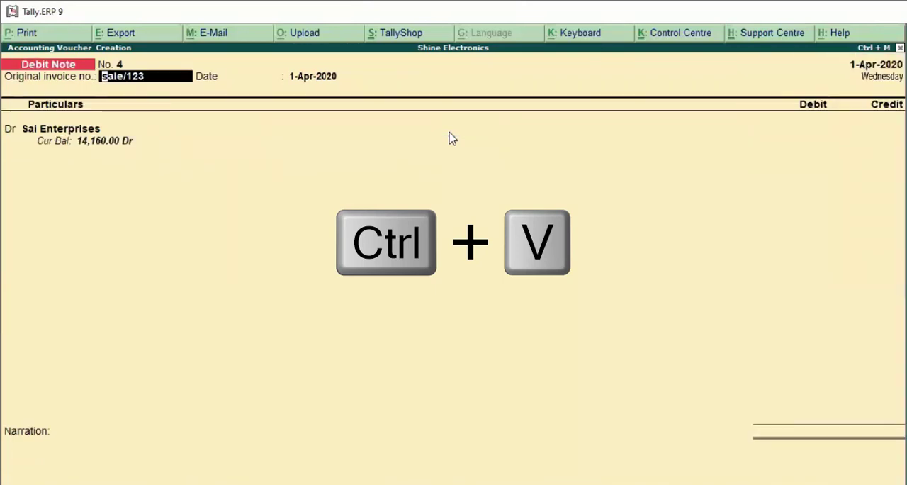
{"action": "key", "text": "Return"}
{"action": "key", "text": "Return"}
{"action": "key", "text": "Return"}
{"action": "key", "text": "Return"}
{"action": "key", "text": "Return"}
{"action": "key", "text": "Return"}
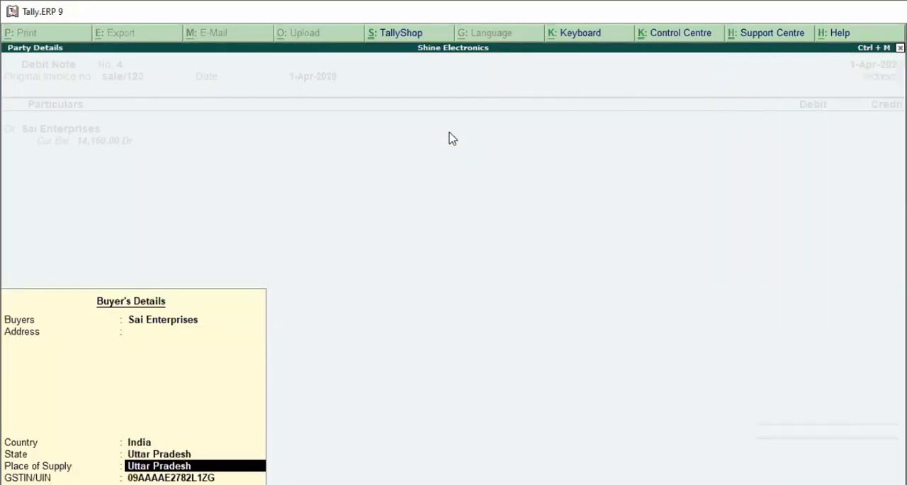
{"action": "key", "text": "Return"}
{"action": "key", "text": "Return"}
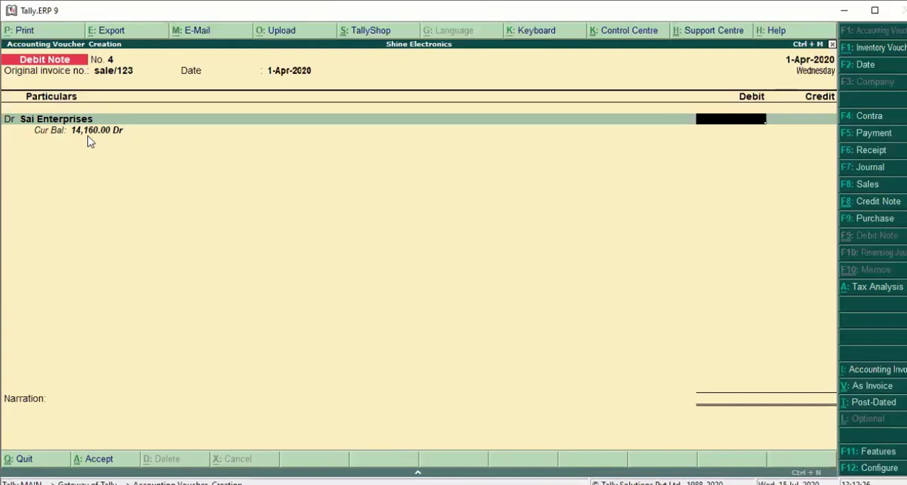
Calculate 1000*118% with the built-in calculator and debit Sai Enterprises with 1,180
{"action": "key", "text": "ctrl+n"}
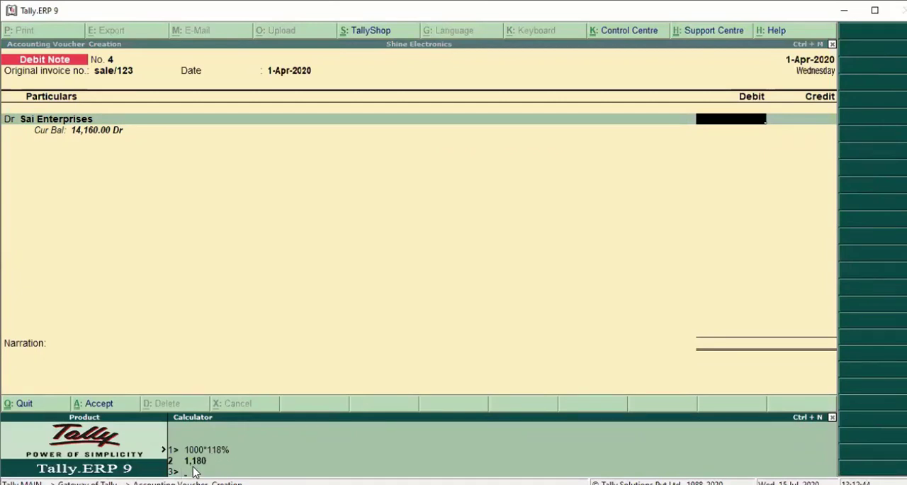
{"action": "type", "text": "1000*118%"}
{"action": "key", "text": "Return"}
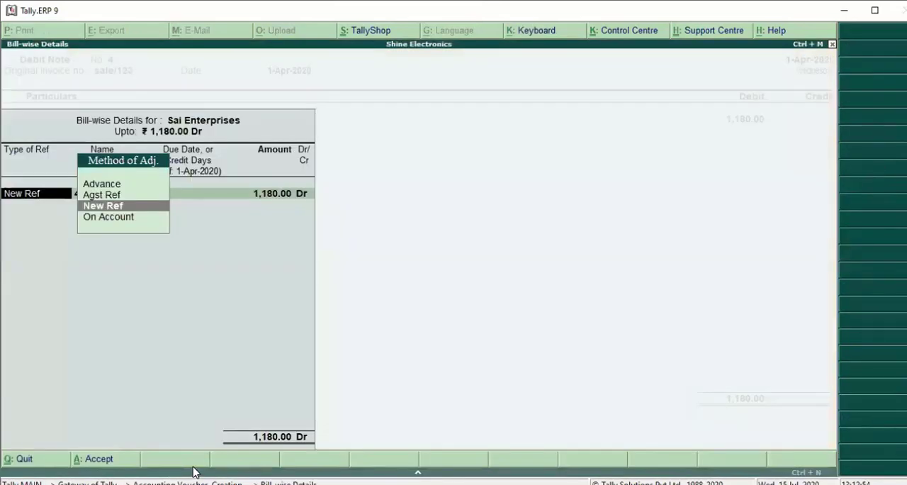
Change the bill-wise reference for Sai Enterprises to Agst Ref, allocating the 1,180 debit to pending bill 1
{"action": "key", "text": "Escape"}
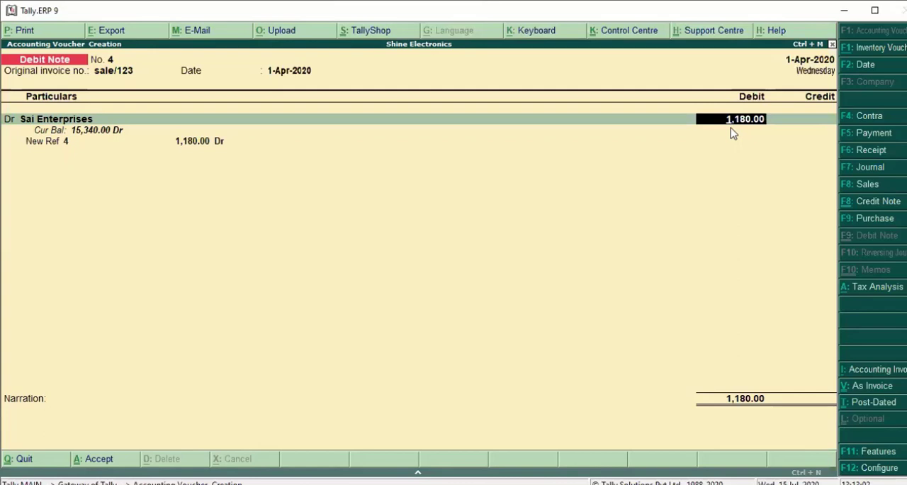
{"action": "key", "text": "Return"}
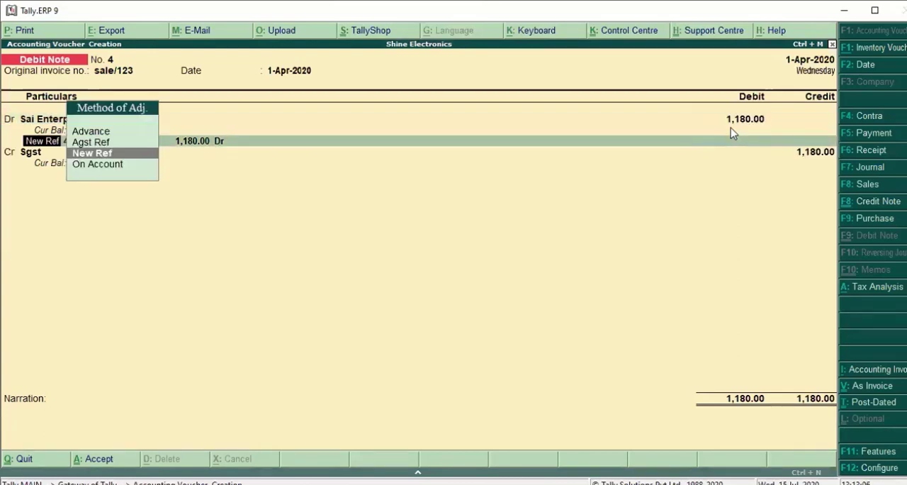
{"action": "key", "text": "Up"}
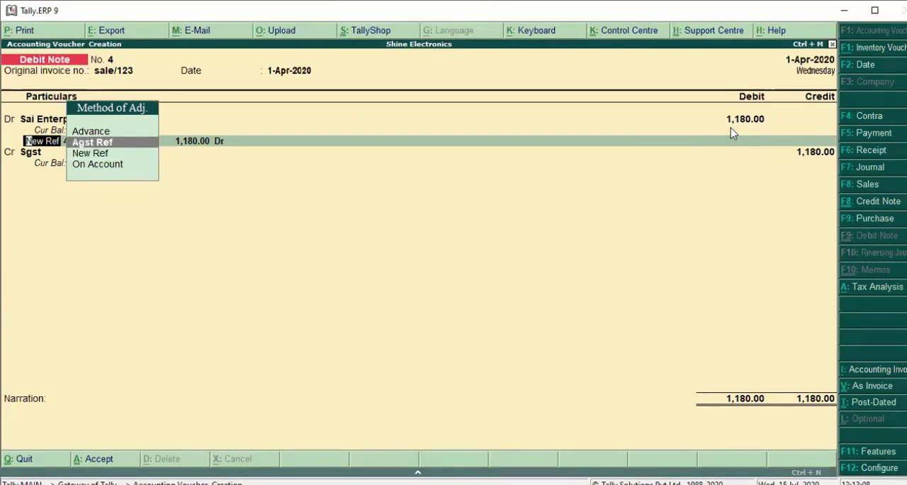
{"action": "key", "text": "Return"}
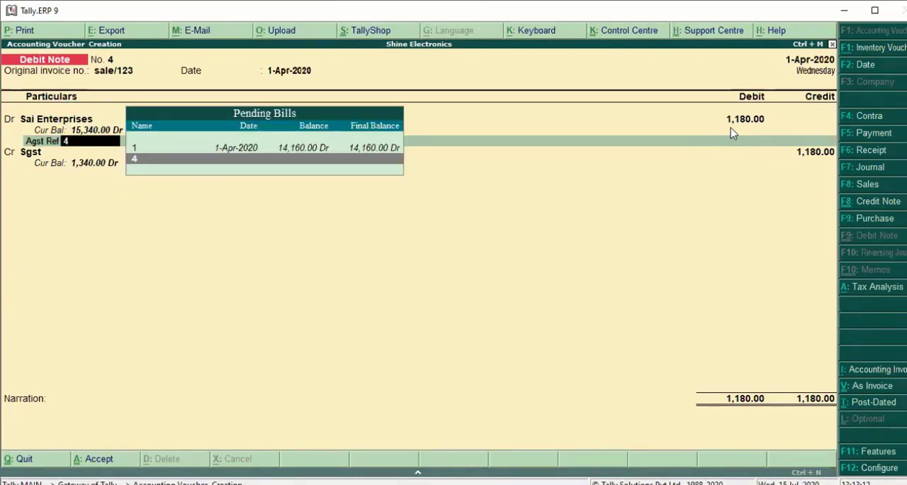
{"action": "key", "text": "Up"}
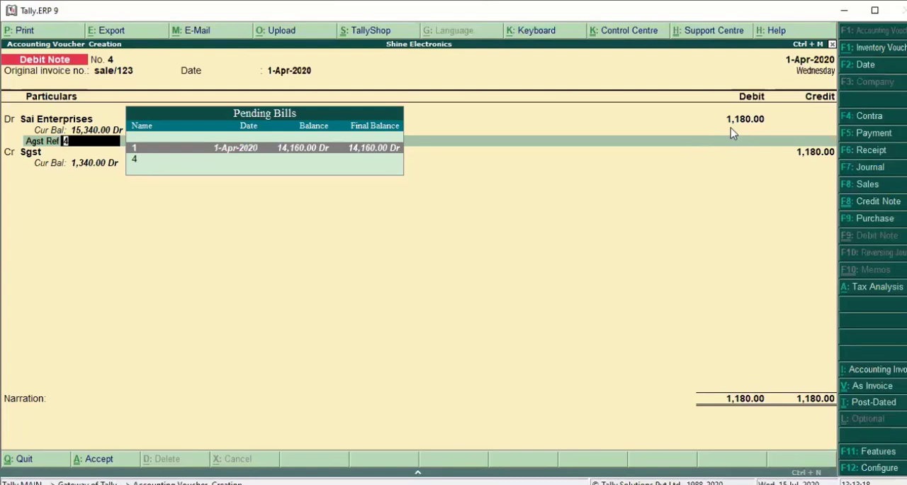
{"action": "key", "text": "Return"}
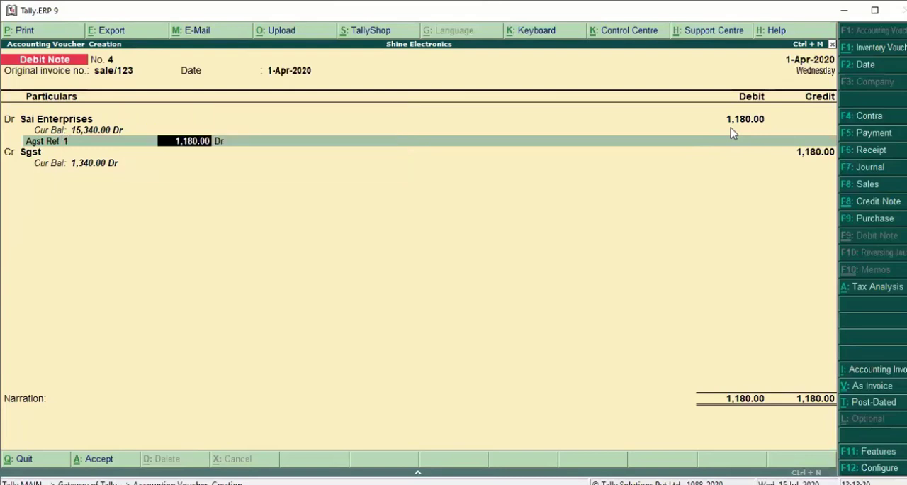
{"action": "key", "text": "Return"}
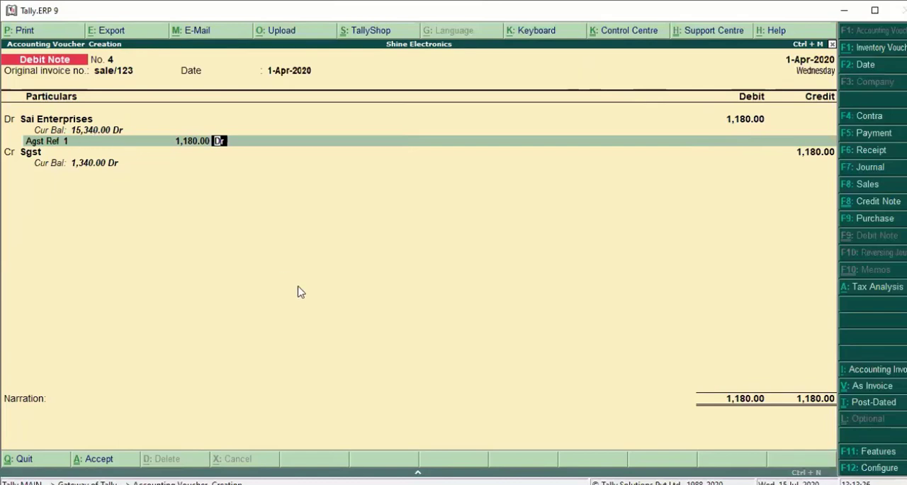
{"action": "key", "text": "Return"}
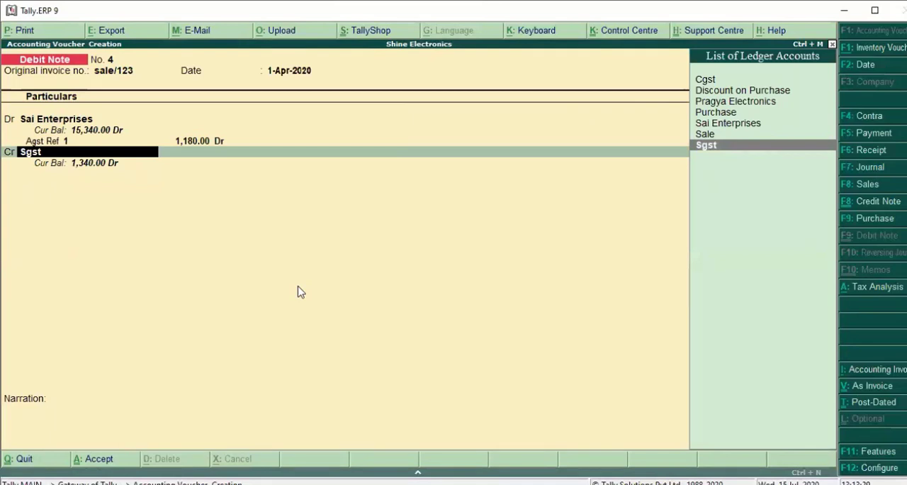
Credit the Sale ledger, allocating an amount of 1,000 to the Keybaord item without a quantity or rate
{"action": "key", "text": "Up"}
{"action": "key", "text": "Return"}
{"action": "key", "text": "Return"}
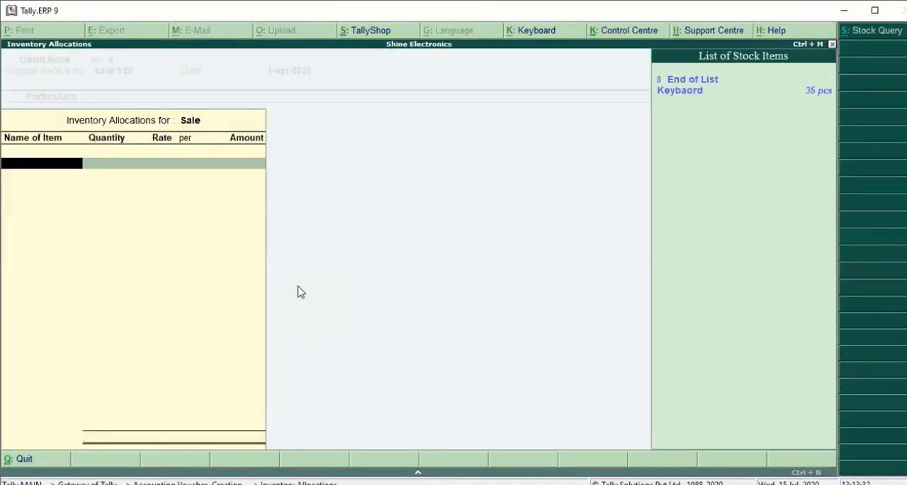
{"action": "key", "text": "Down"}
{"action": "key", "text": "Return"}
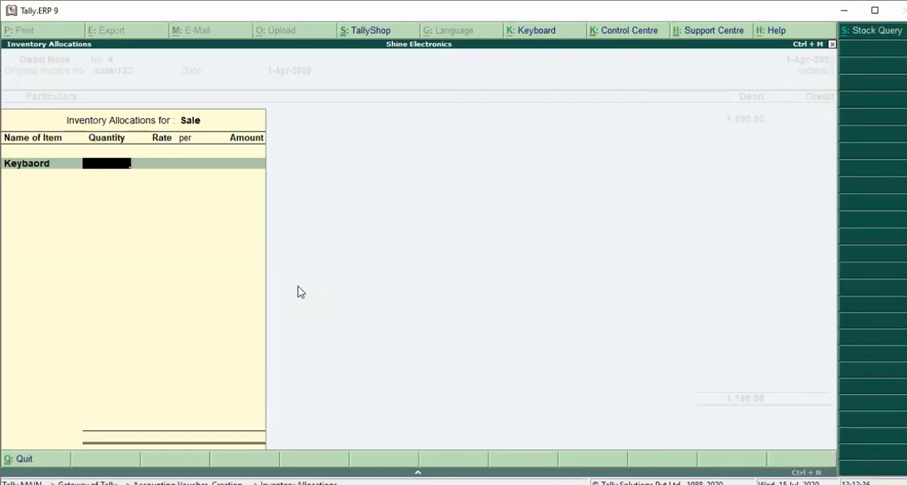
{"action": "key", "text": "Return"}
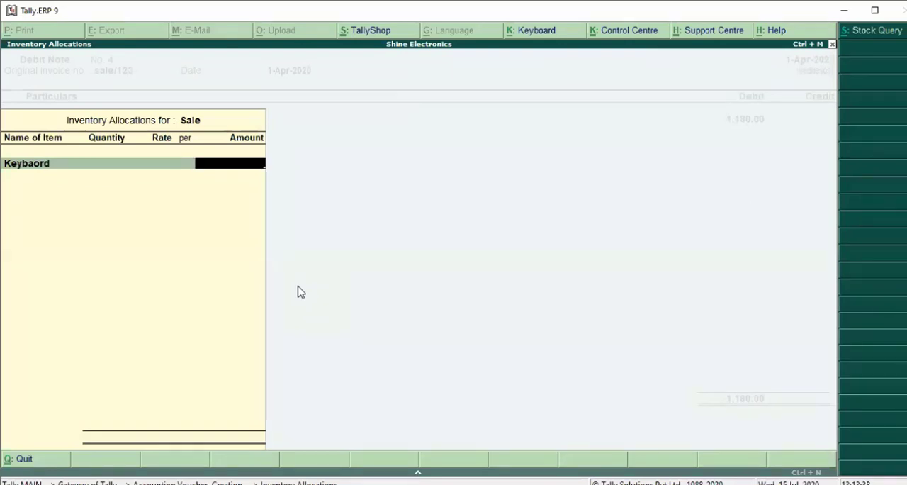
{"action": "type", "text": "1000"}
{"action": "key", "text": "Return"}
Set the Sgst credit to 90 and add the Cgst ledger with a credit of 90
{"action": "key", "text": "Return"}
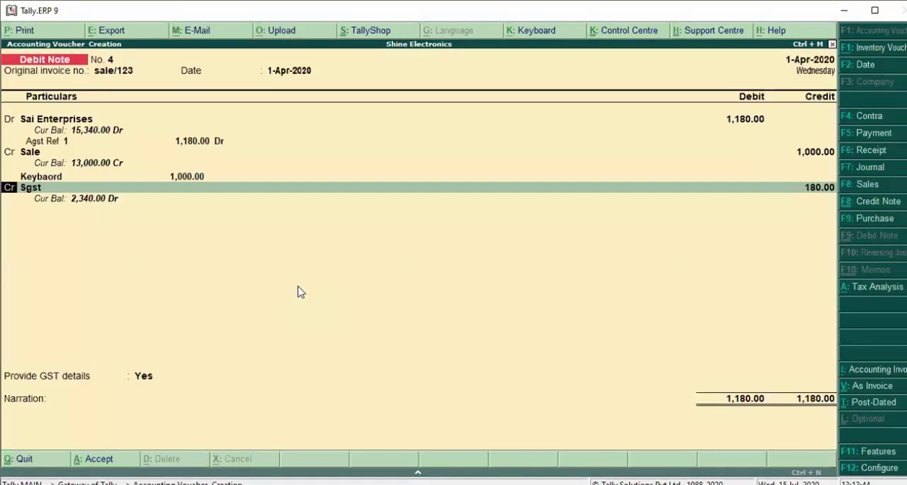
{"action": "key", "text": "Return"}
{"action": "key", "text": "Return"}
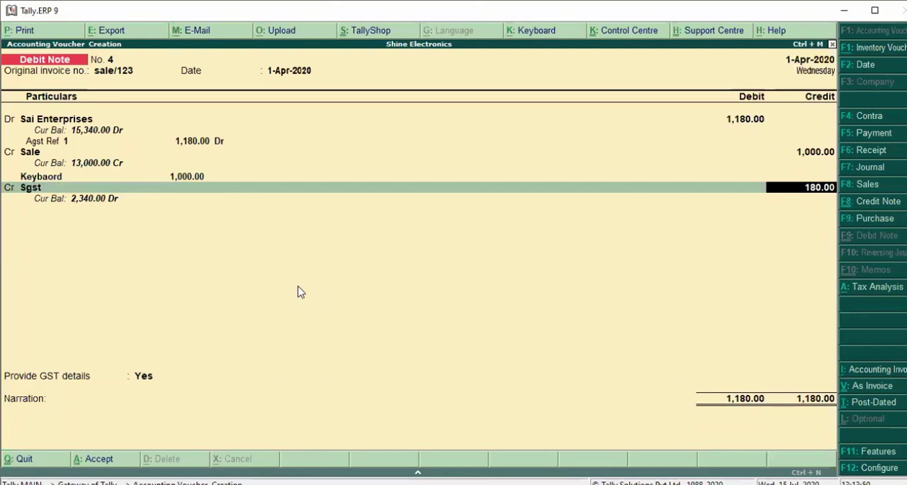
{"action": "type", "text": "90"}
{"action": "key", "text": "Return"}
{"action": "key", "text": "Return"}
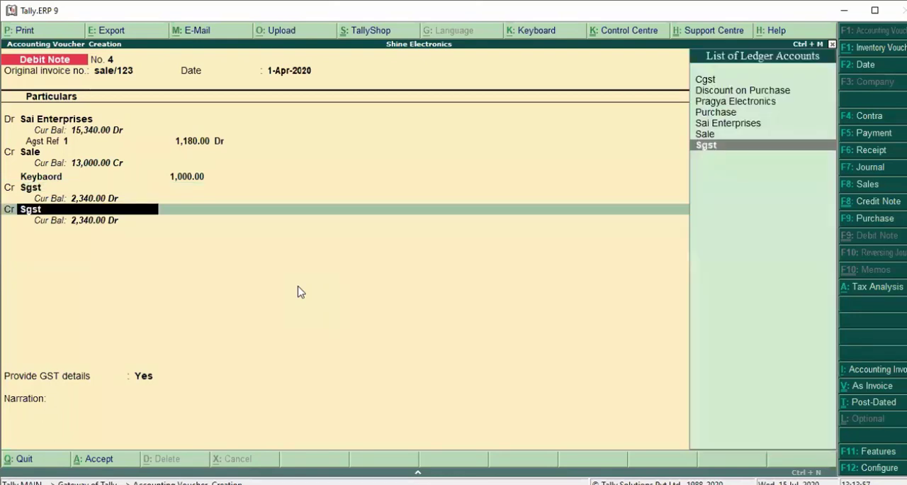
{"action": "type", "text": "C"}
{"action": "key", "text": "Return"}
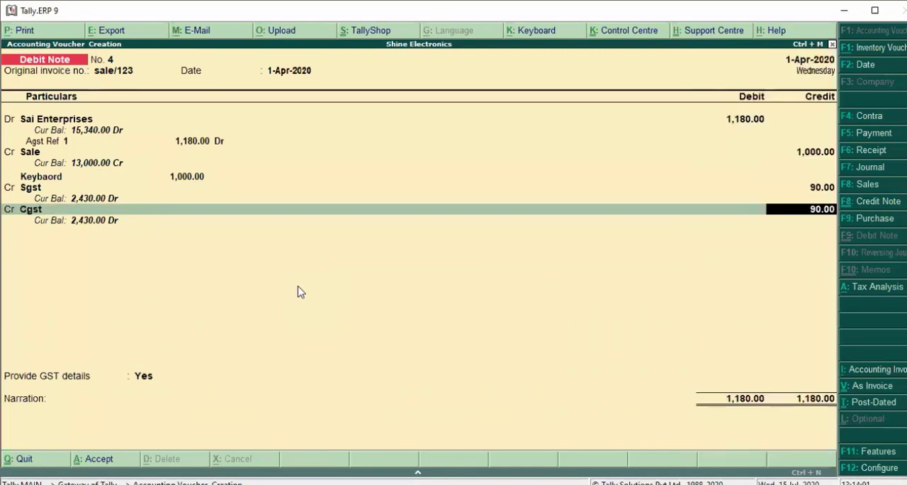
{"action": "key", "text": "Return"}
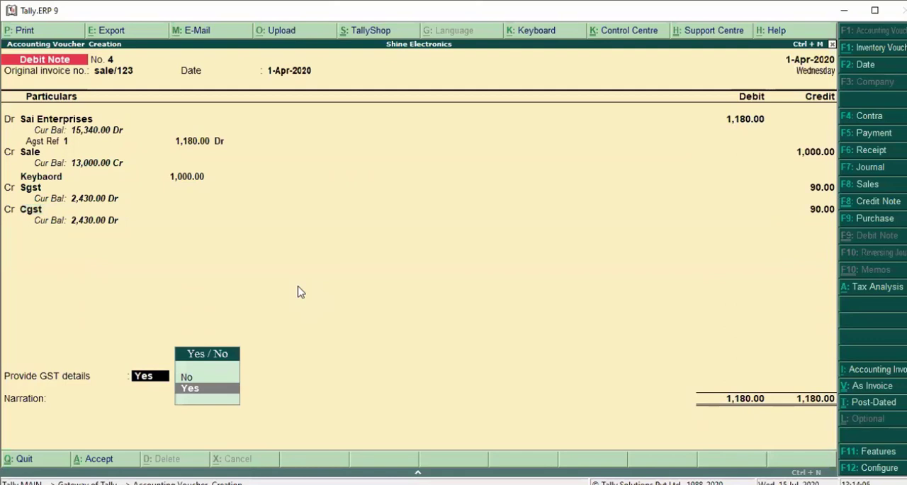
Provide GST details with 04-Correction in Invoice as the reason for issuing the note, and save the debit note without a narration
{"action": "key", "text": "Return"}
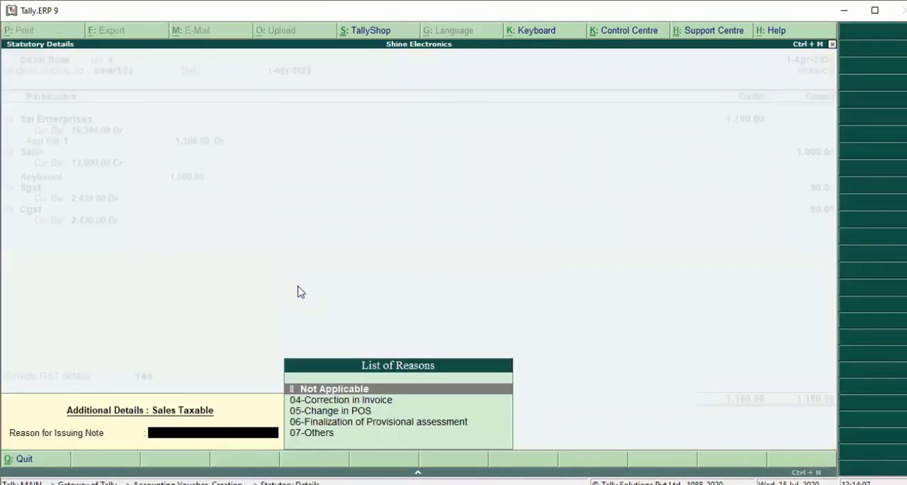
{"action": "key", "text": "Down"}
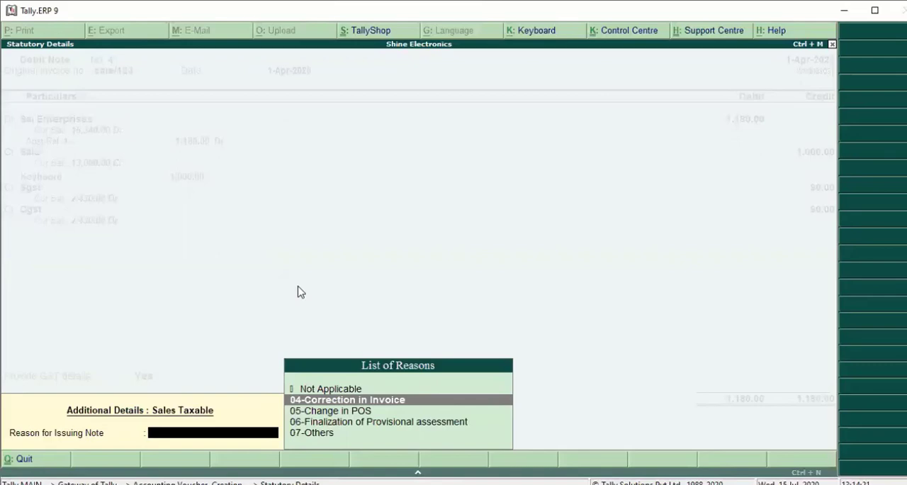
{"action": "key", "text": "Return"}
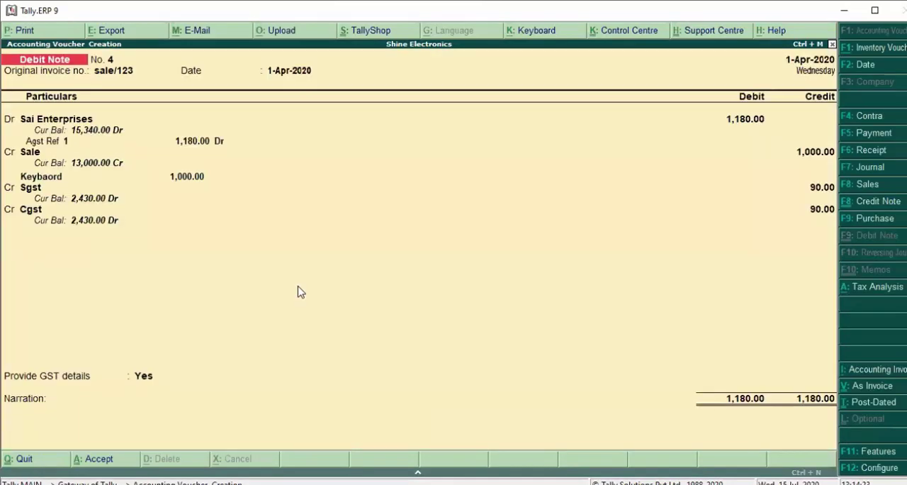
{"action": "key", "text": "Return"}
{"action": "key", "text": "y"}
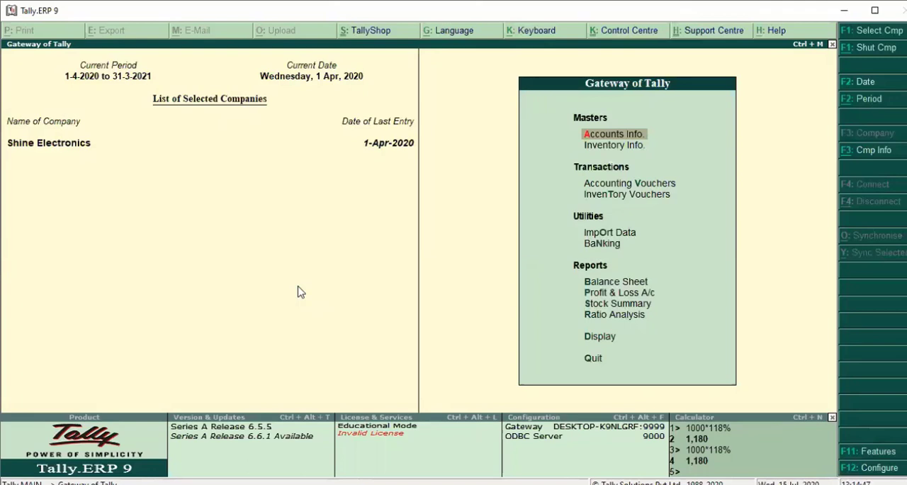
Open the GSTR-1 return report from the statutory GST reports
{"action": "key", "text": "d"}
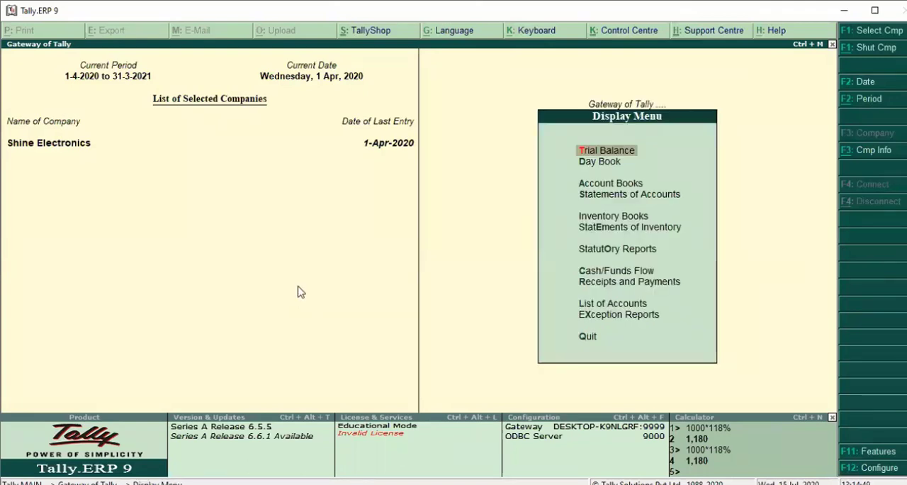
{"action": "key", "text": "Down"}
{"action": "key", "text": "Down"}
{"action": "key", "text": "Down"}
{"action": "key", "text": "Down"}
{"action": "key", "text": "Down"}
{"action": "key", "text": "Return"}
{"action": "key", "text": "Return"}
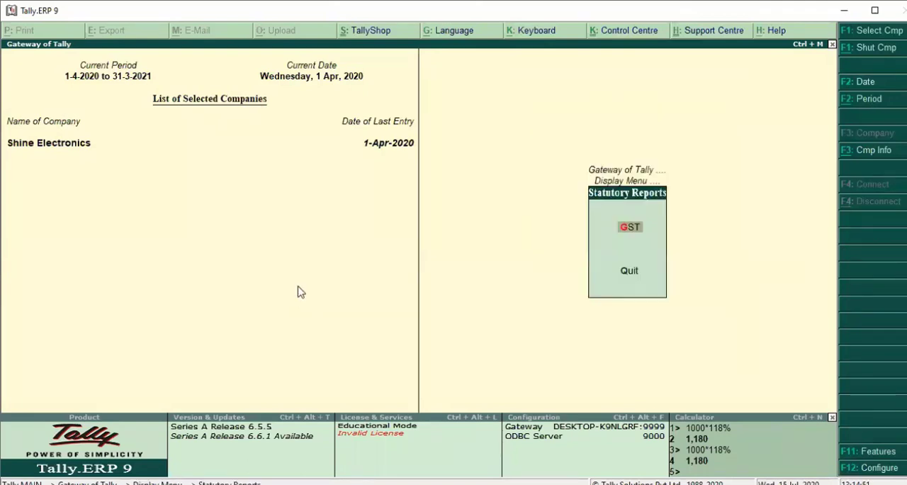
{"action": "key", "text": "Return"}
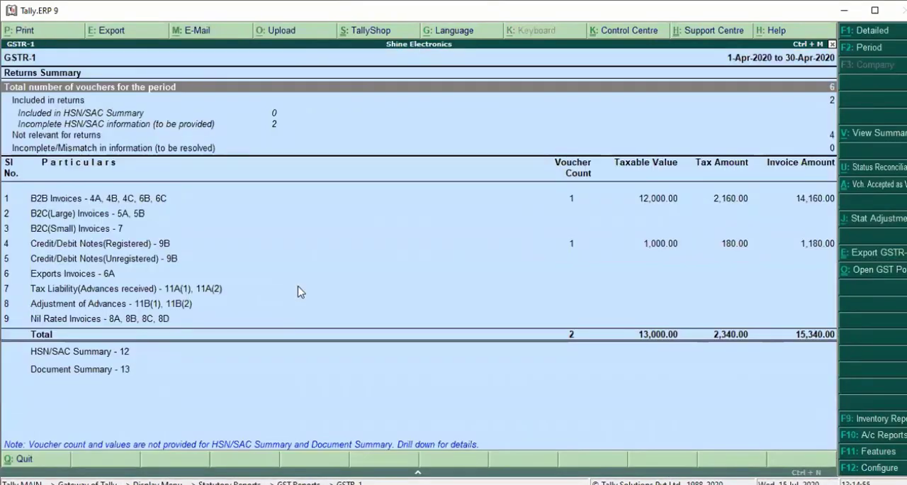
Examine the GSTR-1 summary rows from B2B Invoices down to Credit/Debit Notes(Registered) - 9B
{"action": "key", "text": "Down"}
{"action": "key", "text": "Down"}
{"action": "key", "text": "Down"}
{"action": "key", "text": "Down"}
{"action": "key", "text": "Down"}
{"action": "key", "text": "Down"}
{"action": "key", "text": "Down"}
{"action": "key", "text": "Up"}
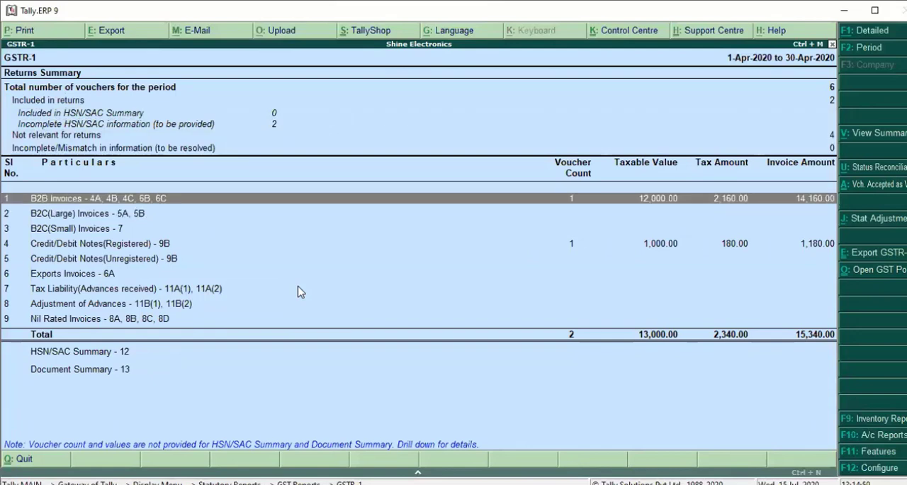
{"action": "key", "text": "Down"}
{"action": "key", "text": "Down"}
{"action": "key", "text": "Down"}
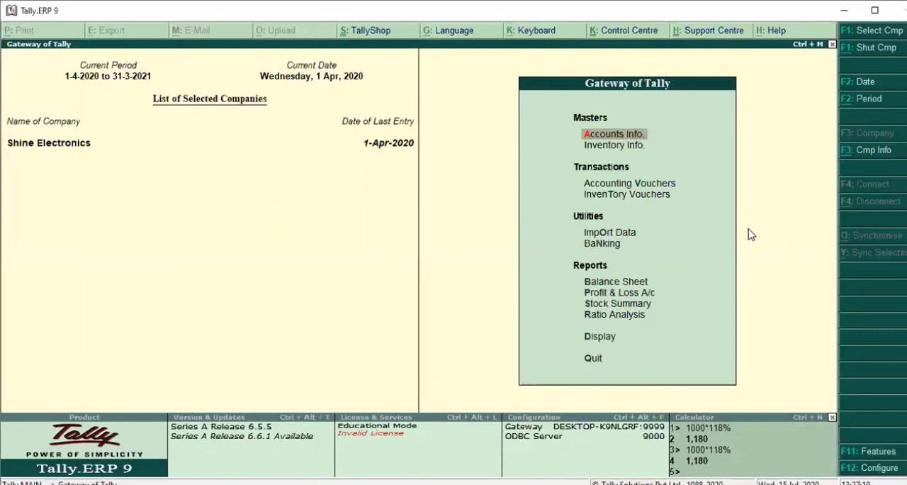
Start a new debit note accounting voucher in accounting invoice mode
{"action": "key", "text": "Down"}
{"action": "key", "text": "Down"}
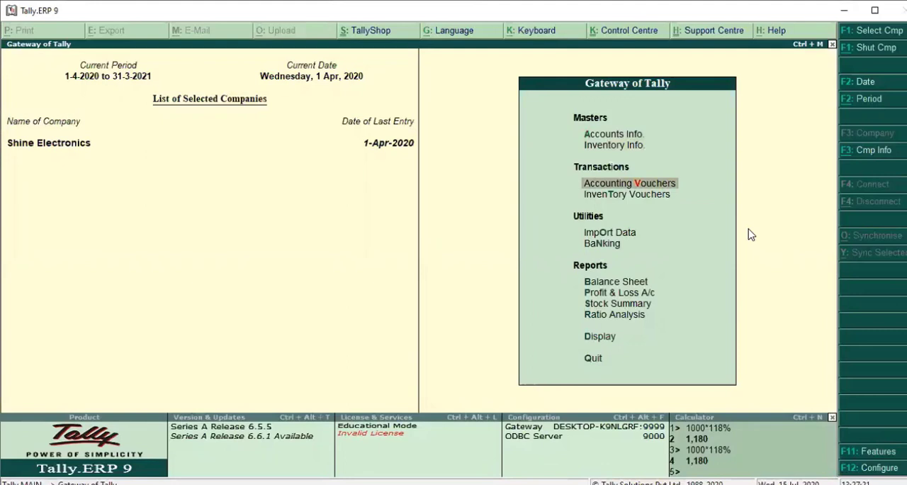
{"action": "key", "text": "Return"}
{"action": "key", "text": "ctrl+F9"}
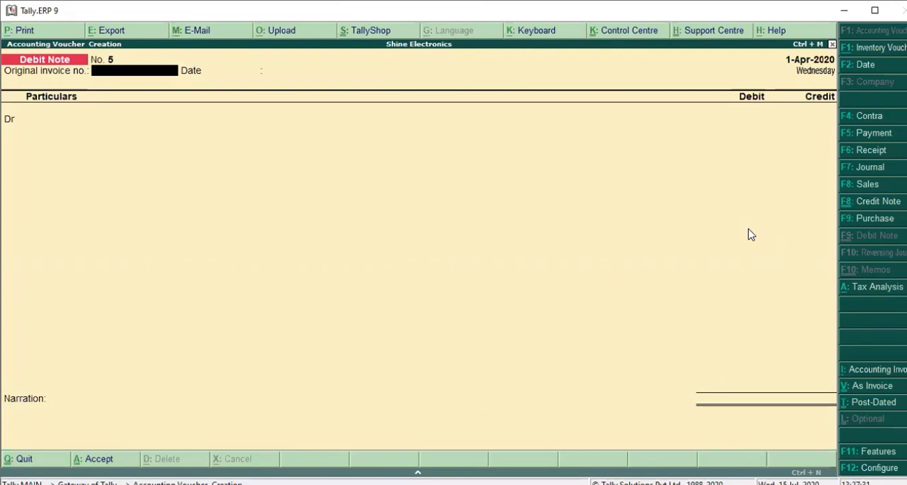
{"action": "key", "text": "ctrl+v"}
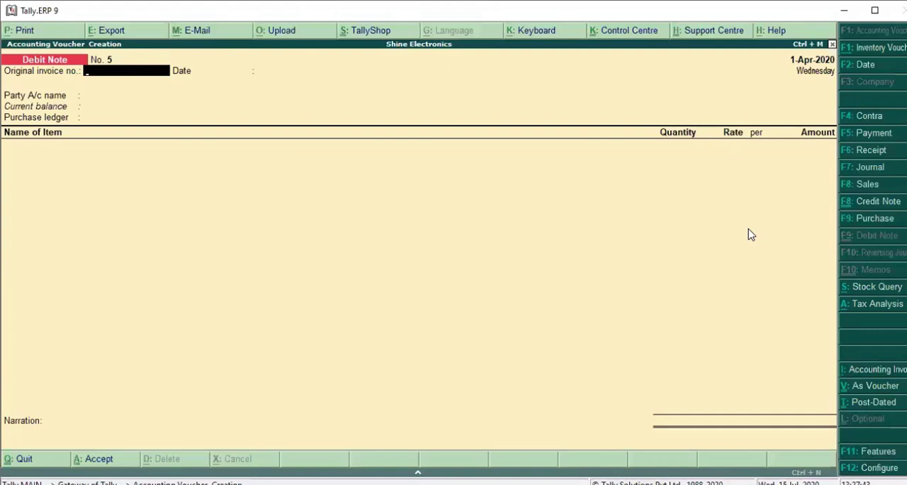
{"action": "key", "text": "alt+i"}
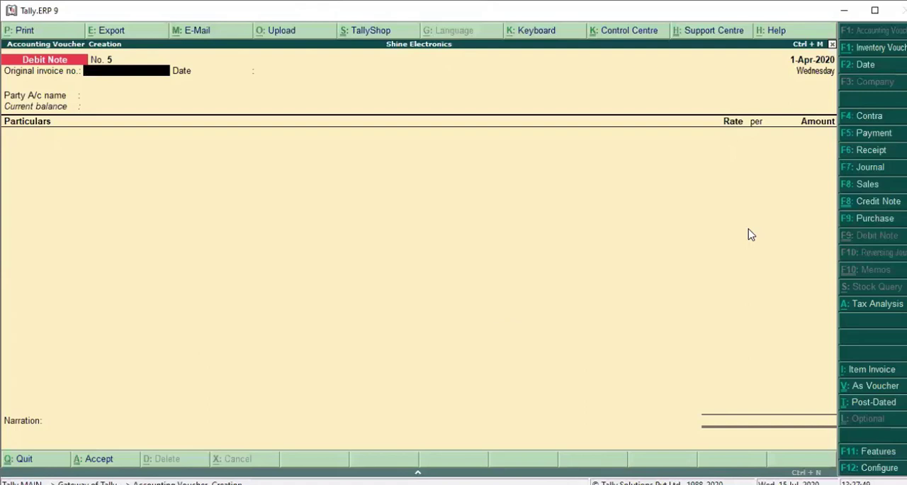
Enter sale/123 as the original invoice number, choose Sai Enterprises as the party and accept its default party details
{"action": "type", "text": "sale/123"}
{"action": "key", "text": "Return"}
{"action": "key", "text": "Return"}
{"action": "key", "text": "Down"}
{"action": "key", "text": "Down"}
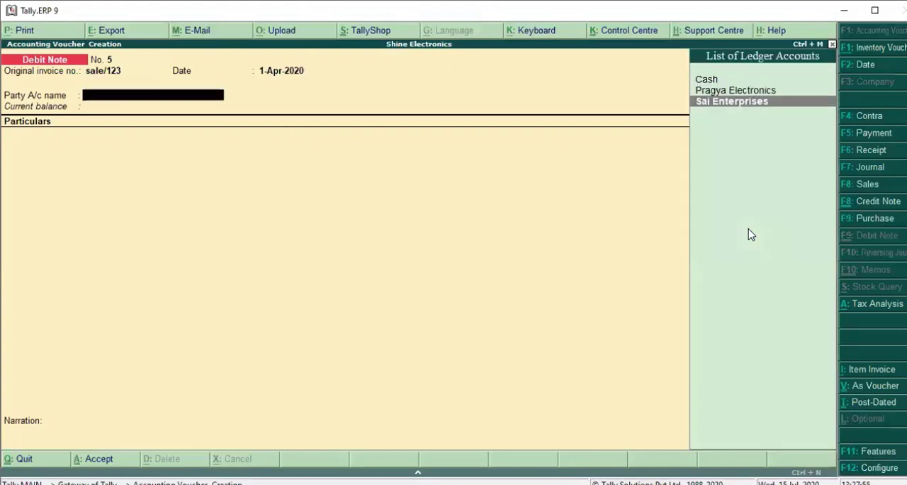
{"action": "key", "text": "Return"}
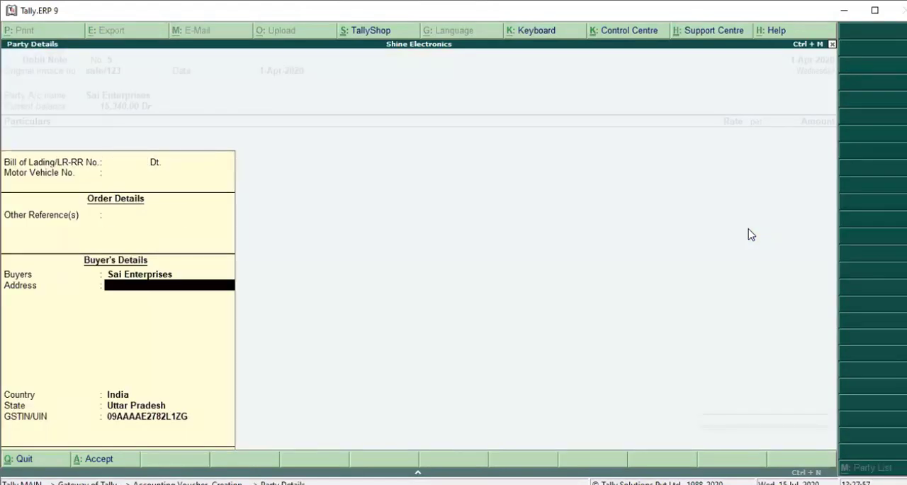
{"action": "key", "text": "Return"}
{"action": "key", "text": "Return"}
{"action": "key", "text": "Return"}
{"action": "key", "text": "Return"}
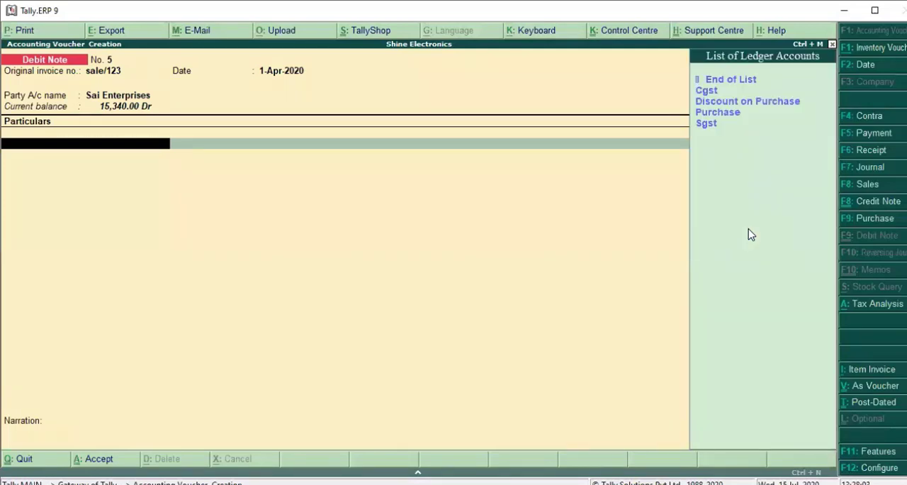
Start a new ledger from the debit note's particulars and name it Transportaion Charges
{"action": "key", "text": "alt+c"}
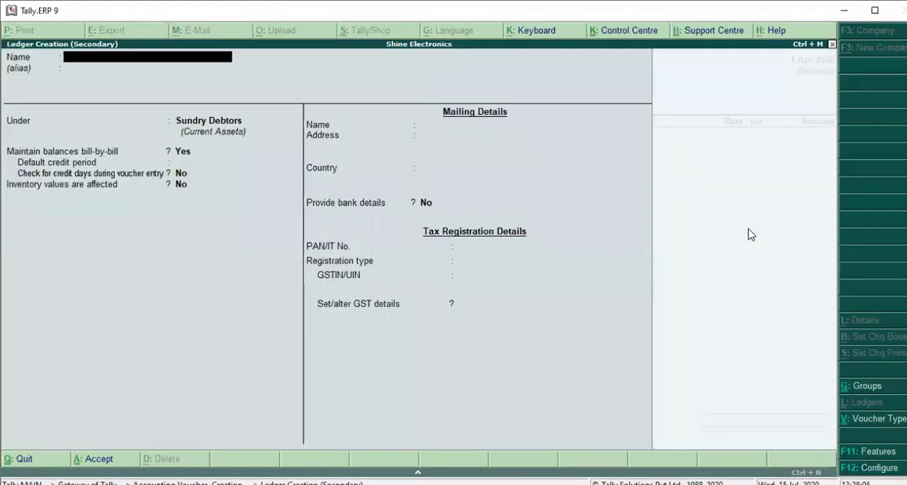
{"action": "type", "text": "Transporata"}
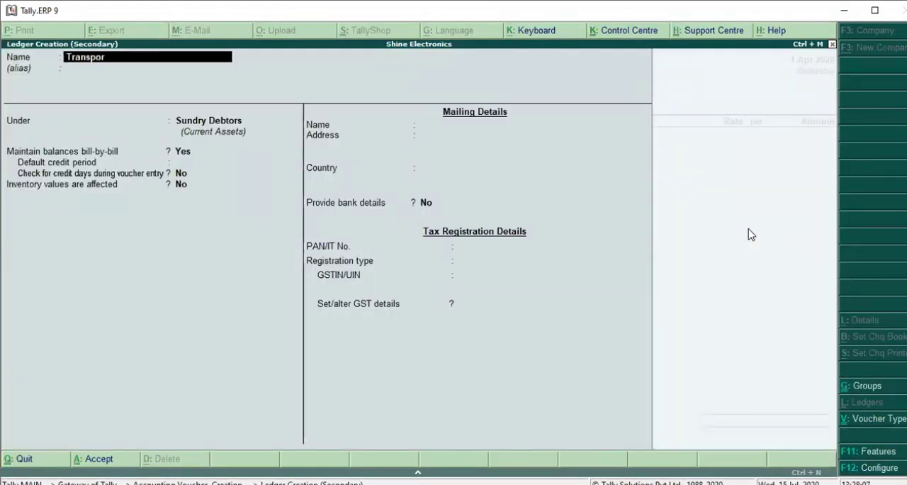
{"action": "key", "text": "BackSpace"}
{"action": "key", "text": "BackSpace"}
{"action": "key", "text": "BackSpace"}
{"action": "type", "text": "taion Charges"}
{"action": "key", "text": "Return"}
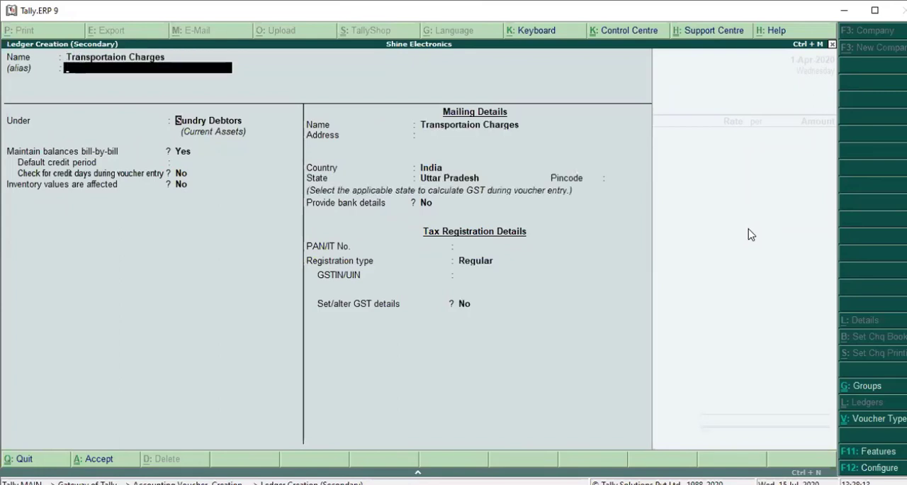
Place the ledger under Indirect Incomes, keeping its ledger type Not Applicable and GST Applicable
{"action": "type", "text": "i"}
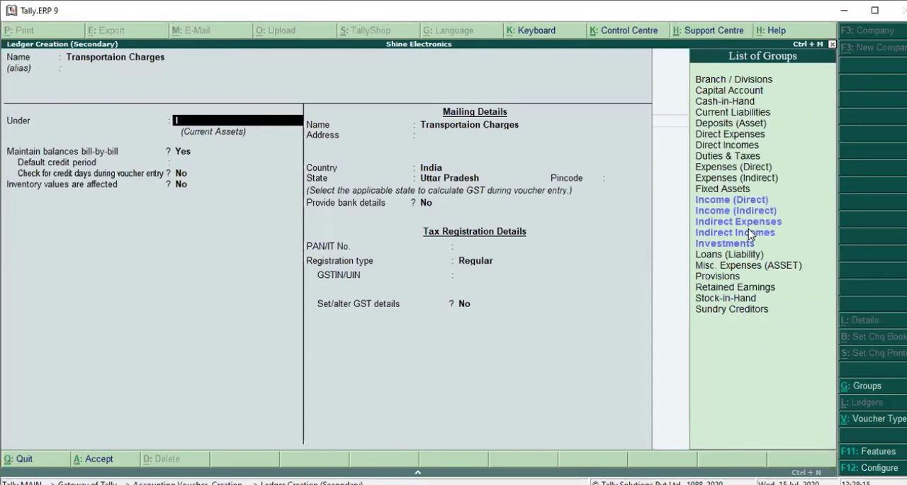
{"action": "key", "text": "Down"}
{"action": "key", "text": "Down"}
{"action": "key", "text": "Down"}
{"action": "key", "text": "Down"}
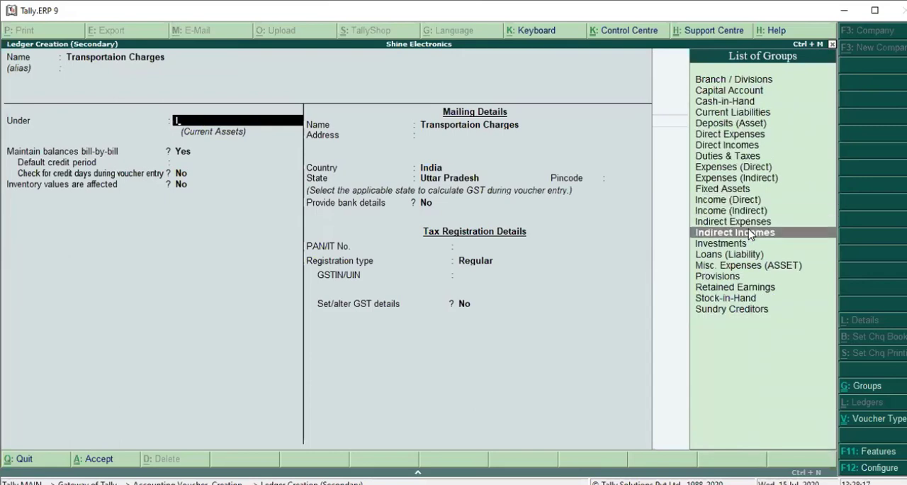
{"action": "key", "text": "Return"}
{"action": "key", "text": "Return"}
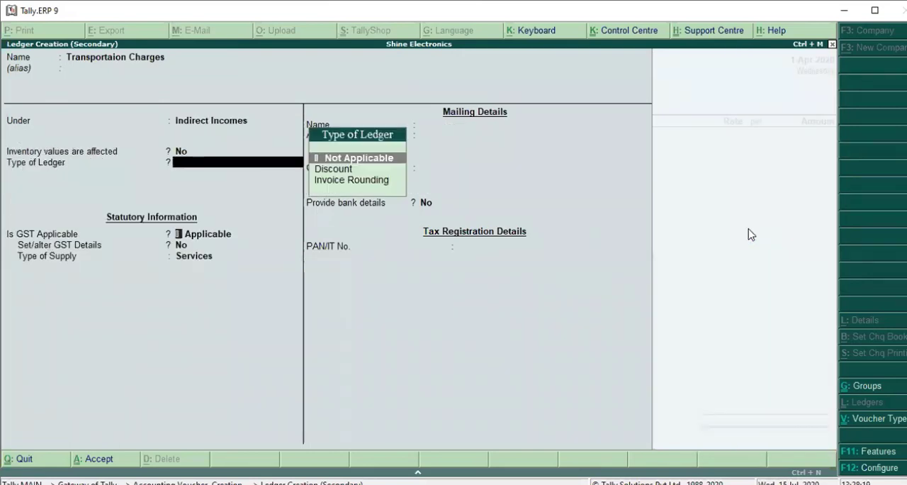
{"action": "key", "text": "Return"}
Enable setting GST details for the ledger and configure them to allow HSN/SAC details and show all GST tax types
{"action": "key", "text": "Return"}
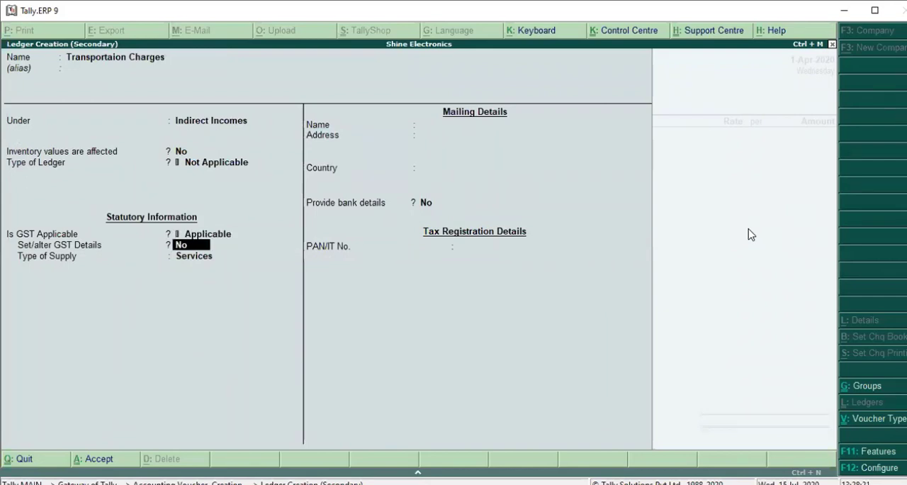
{"action": "key", "text": "y"}
{"action": "key", "text": "Return"}
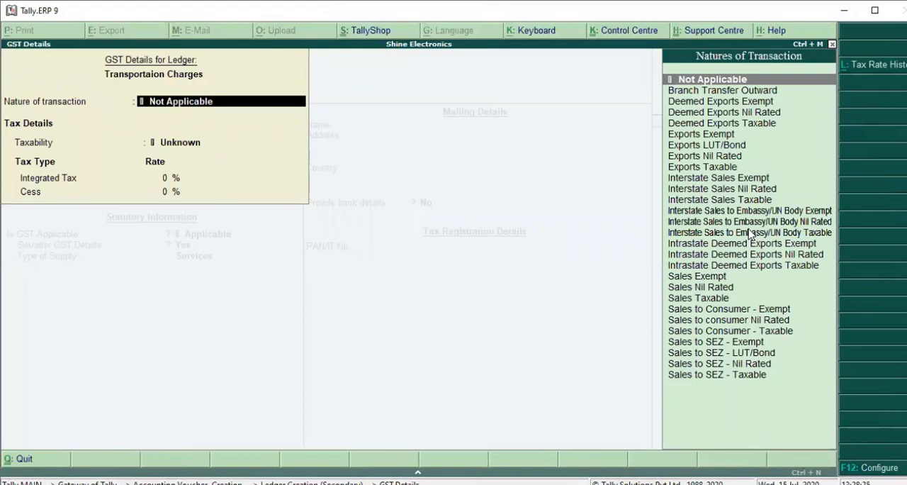
{"action": "key", "text": "F12"}
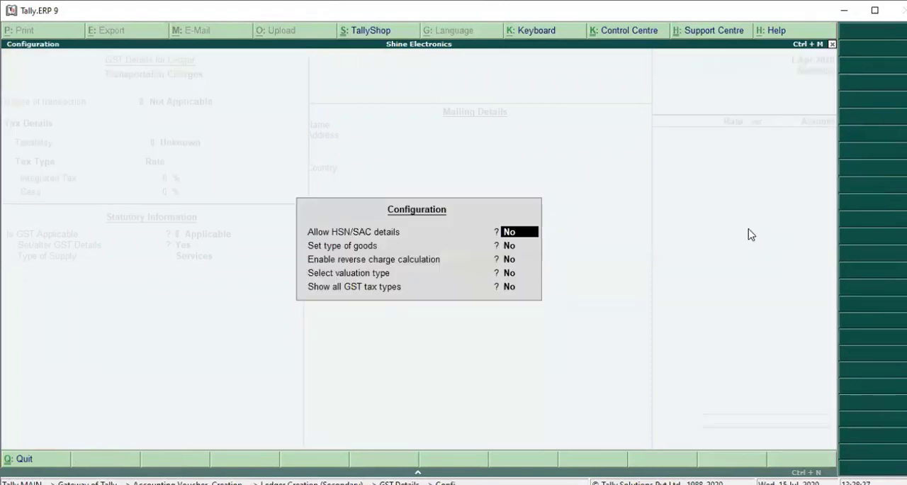
{"action": "type", "text": "y"}
{"action": "key", "text": "Return"}
{"action": "key", "text": "Return"}
{"action": "key", "text": "Return"}
{"action": "key", "text": "Return"}
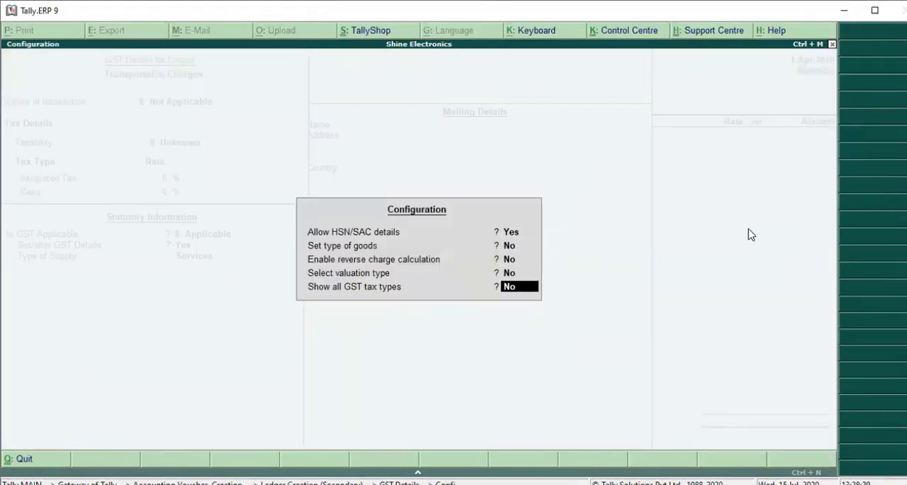
{"action": "key", "text": "Return"}
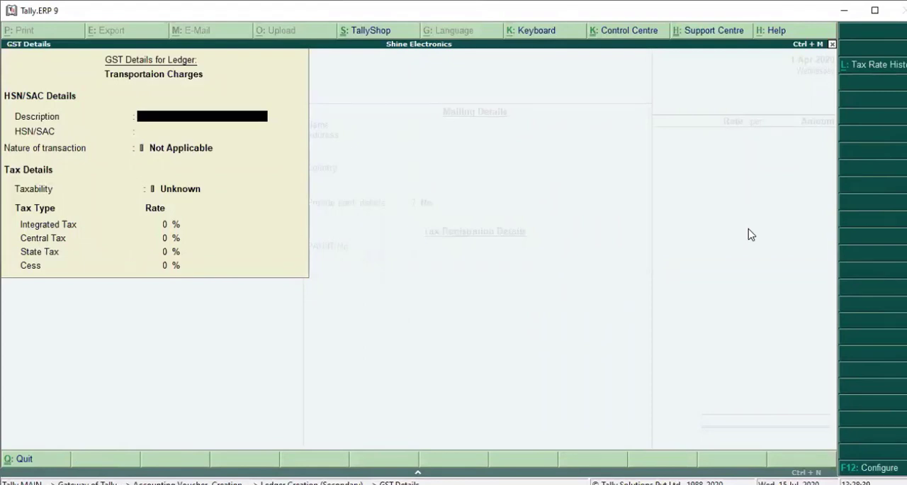
Leave the HSN/SAC details blank, set the ledger's taxability to Taxable and its integrated tax rate to 18%
{"action": "key", "text": "Return"}
{"action": "key", "text": "Return"}
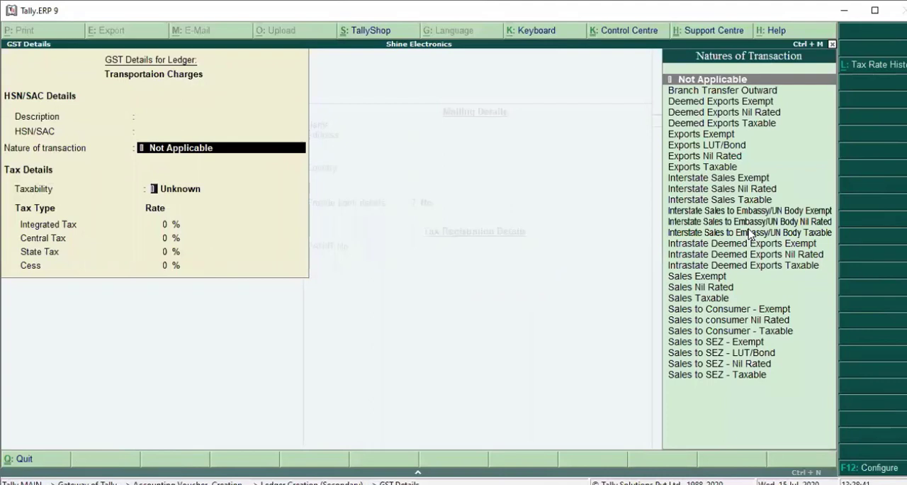
{"action": "key", "text": "Return"}
{"action": "key", "text": "Down"}
{"action": "key", "text": "Down"}
{"action": "key", "text": "Down"}
{"action": "key", "text": "Return"}
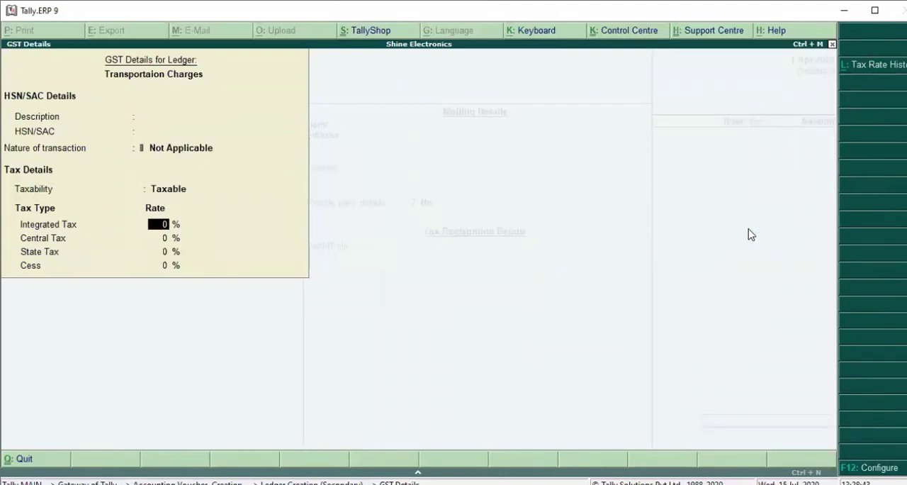
{"action": "type", "text": "18"}
{"action": "key", "text": "Return"}
{"action": "key", "text": "Return"}
{"action": "key", "text": "Return"}
{"action": "key", "text": "Return"}
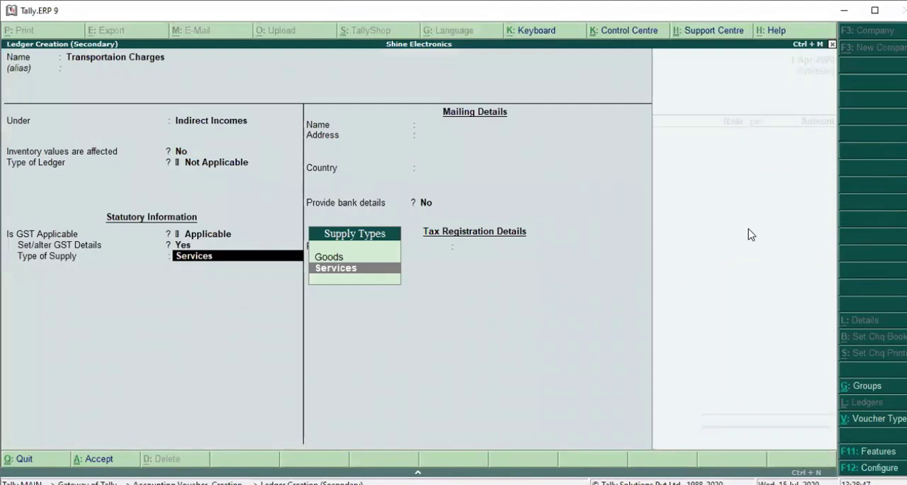
Keep Services as the type of supply and save the Transportaion Charges ledger
{"action": "key", "text": "Return"}
{"action": "key", "text": "Return"}
{"action": "key", "text": "Return"}
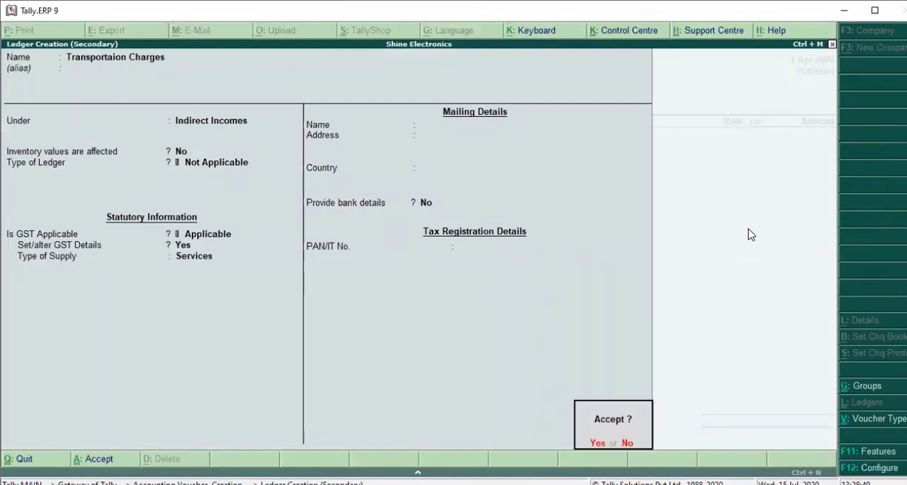
{"action": "key", "text": "Return"}
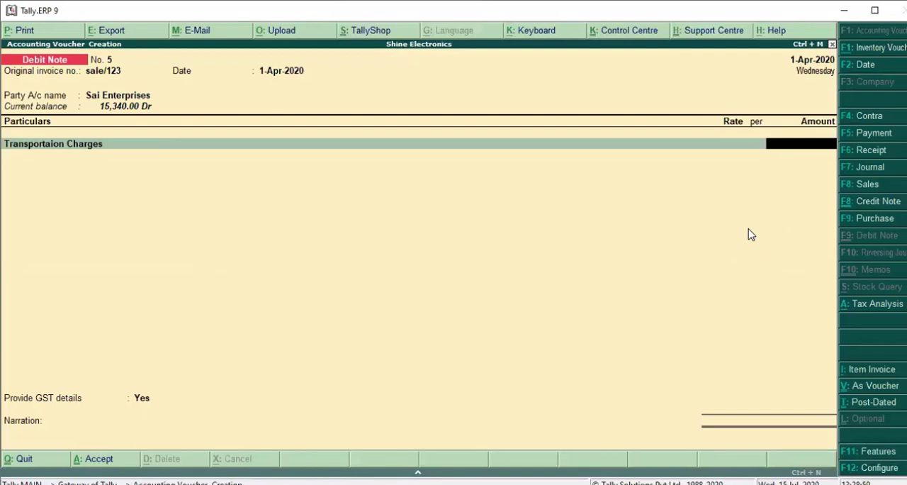
Set the Transportaion Charges amount to 1,000 and add the Cgst and Sgst ledgers with their automatic amounts
{"action": "type", "text": "1000"}
{"action": "key", "text": "Return"}
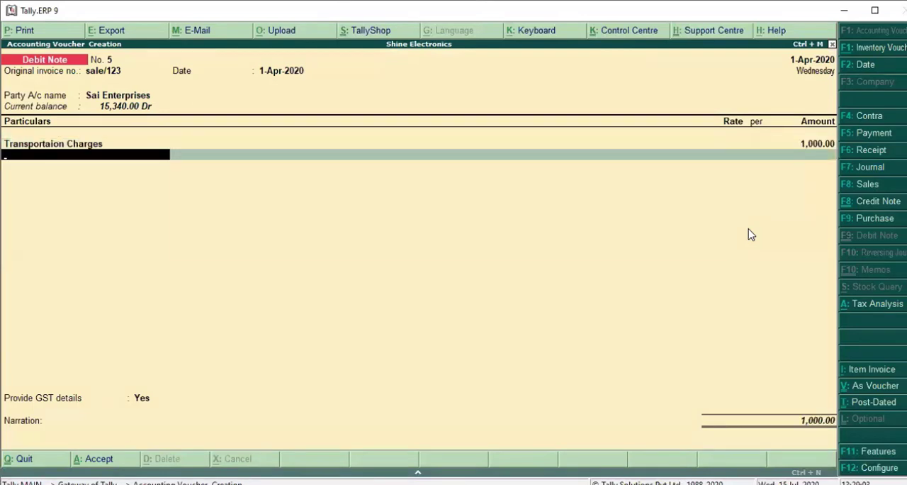
{"action": "type", "text": "C"}
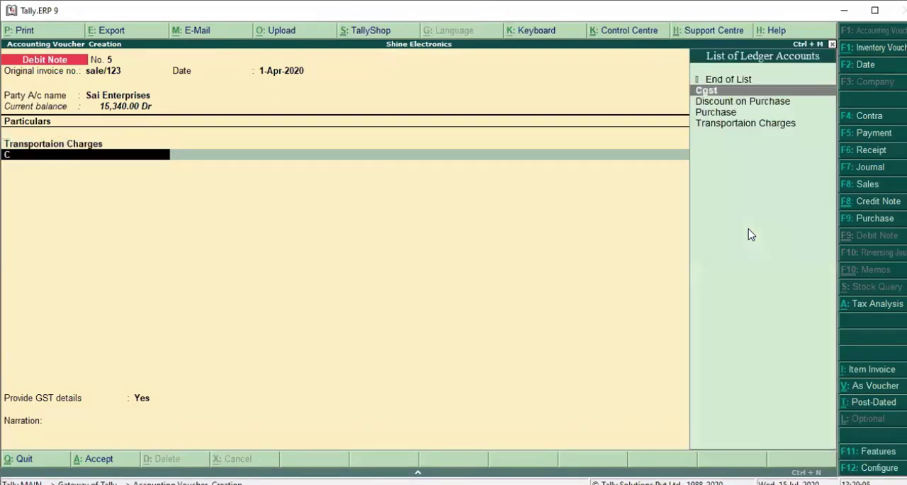
{"action": "key", "text": "Return"}
{"action": "key", "text": "Return"}
{"action": "type", "text": "S"}
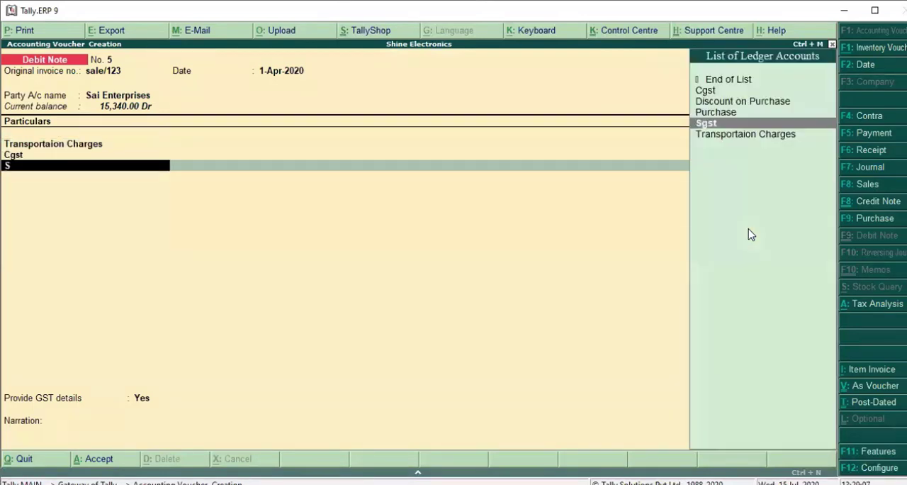
{"action": "key", "text": "Return"}
{"action": "key", "text": "Return"}
{"action": "key", "text": "Return"}
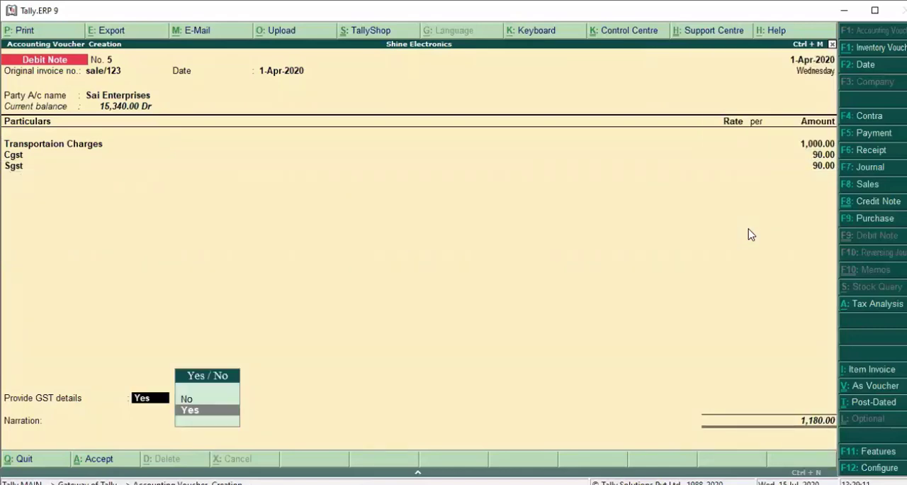
Provide GST details for this debit note, choosing 04-Correction in Invoice as the reason for issuing it
{"action": "key", "text": "Return"}
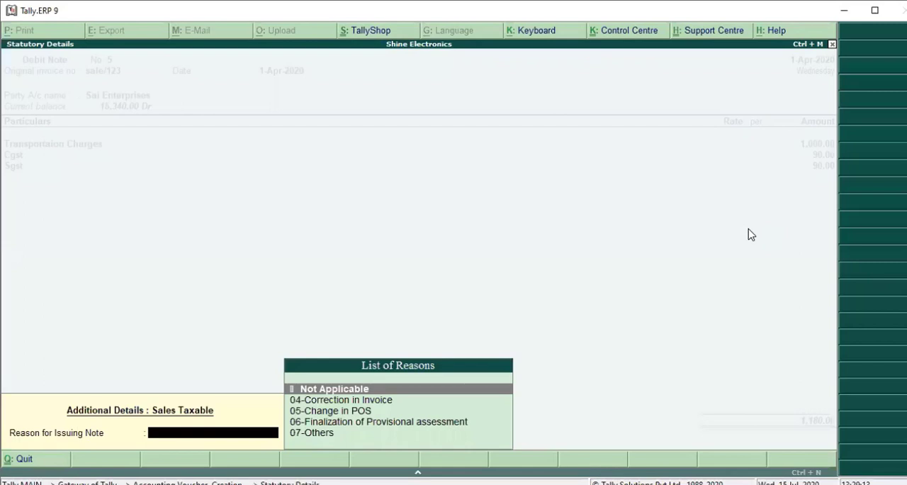
{"action": "key", "text": "Down"}
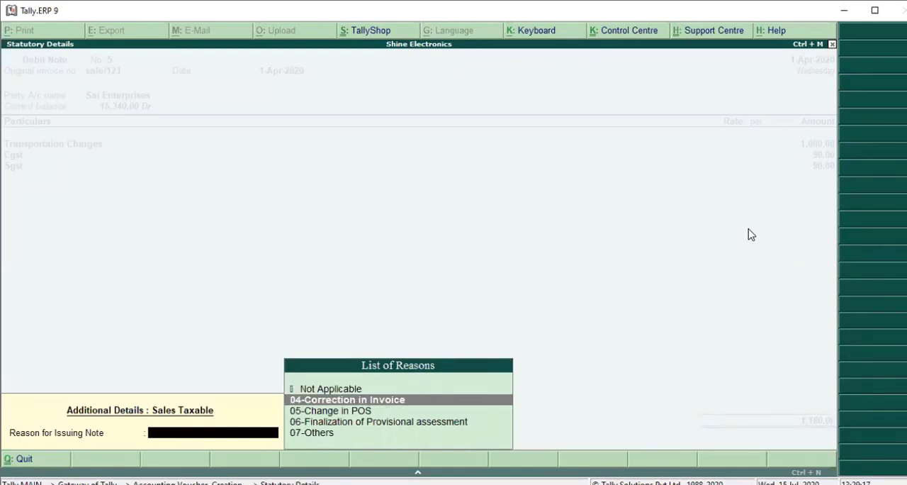
{"action": "key", "text": "Return"}
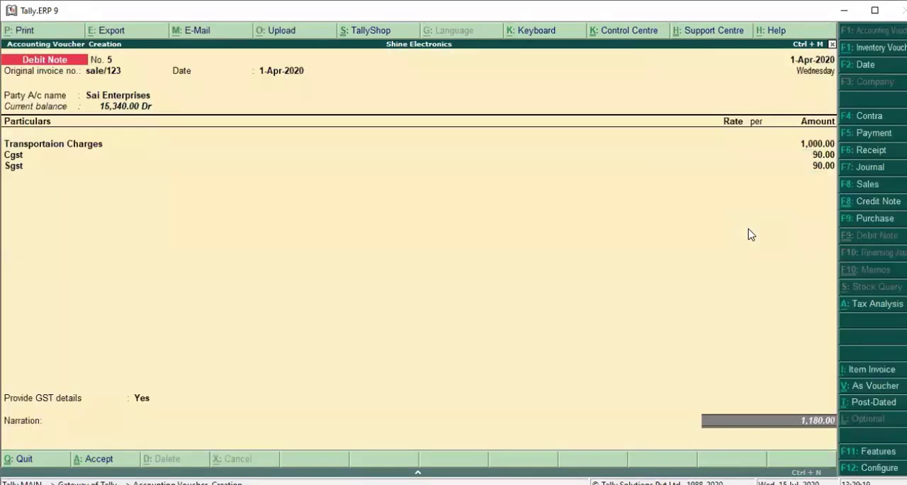
Save the transportation charges debit note with a blank narration and leave voucher entry for the Gateway of Tally
{"action": "key", "text": "Return"}
{"action": "key", "text": "Return"}
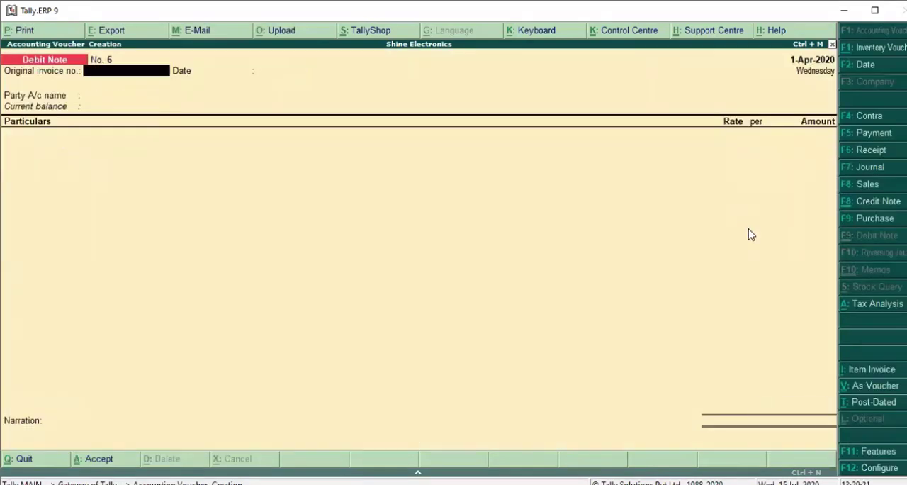
{"action": "key", "text": "Escape"}
{"action": "key", "text": "Return"}
{"action": "key", "text": "Escape"}
{"action": "key", "text": "Escape"}
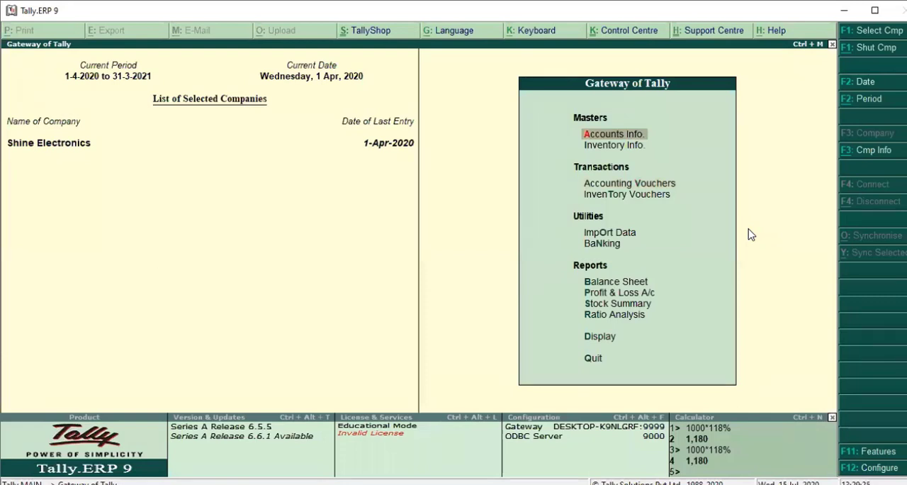
Display the GSTR-1 report from the GST statutory reports
{"action": "key", "text": "d"}
{"action": "key", "text": "Down"}
{"action": "key", "text": "Down"}
{"action": "key", "text": "Down"}
{"action": "key", "text": "Down"}
{"action": "key", "text": "Down"}
{"action": "key", "text": "Down"}
{"action": "key", "text": "Return"}
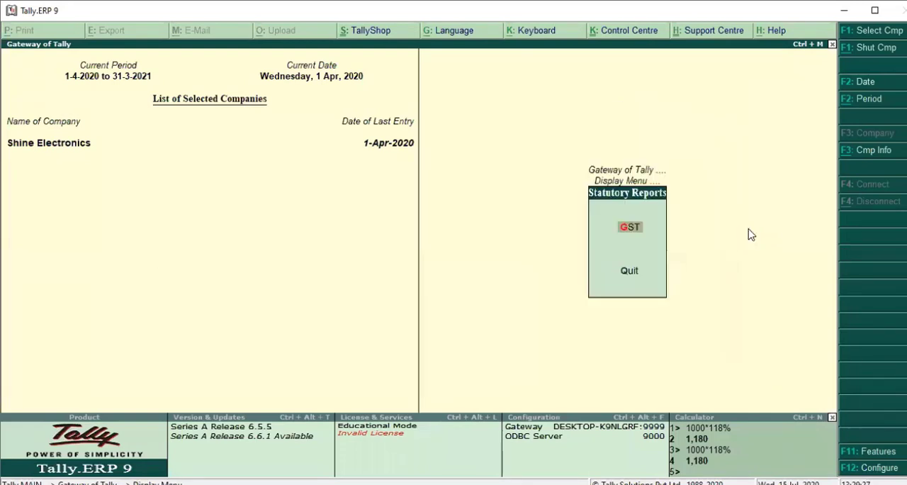
{"action": "key", "text": "Return"}
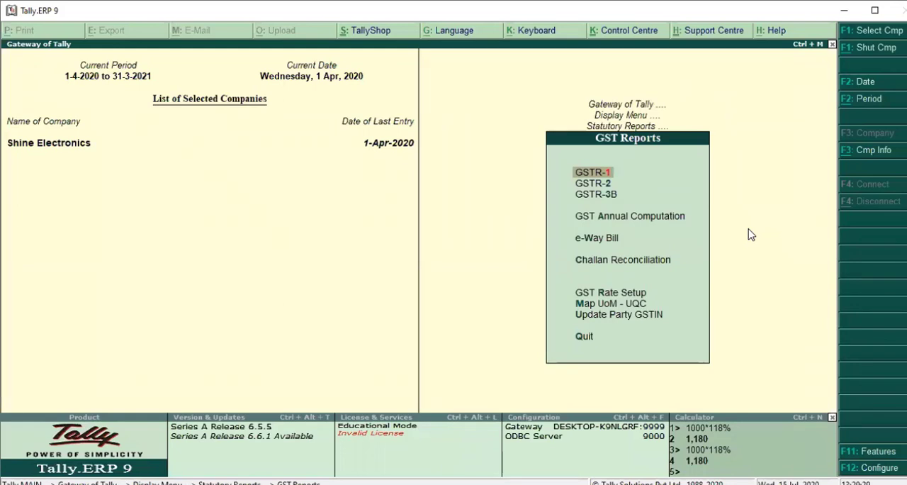
{"action": "key", "text": "Return"}
Examine the debit notes listed under Credit/Debit Notes(Registered) - 9B in GSTR-1, and return to the Gateway of Tally
{"action": "key", "text": "Down"}
{"action": "key", "text": "Down"}
{"action": "key", "text": "Down"}
{"action": "key", "text": "Down"}
{"action": "key", "text": "Down"}
{"action": "key", "text": "Down"}
{"action": "key", "text": "Down"}
{"action": "key", "text": "Down"}
{"action": "key", "text": "Down"}
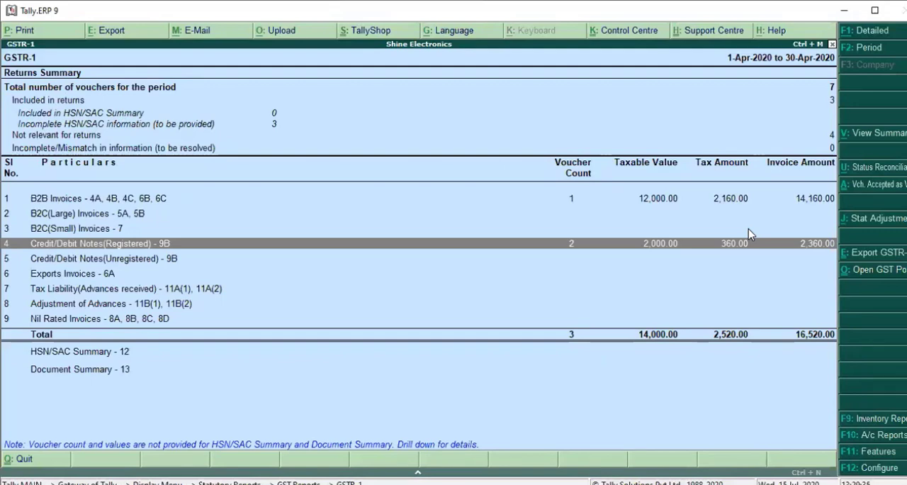
{"action": "key", "text": "Return"}
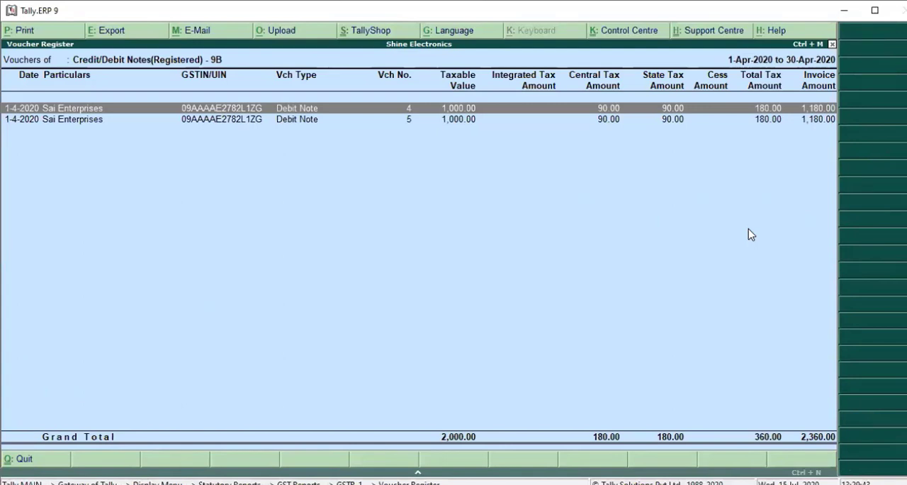
{"action": "key", "text": "Down"}
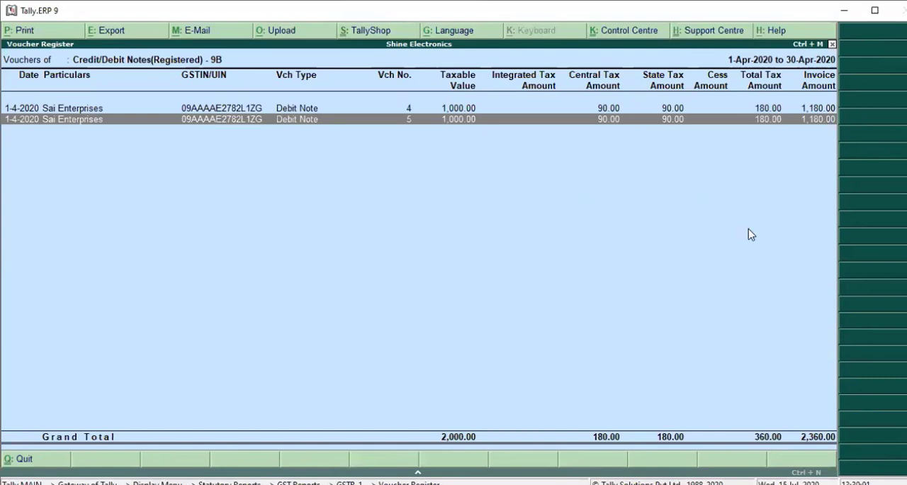
{"action": "key", "text": "Escape"}
{"action": "key", "text": "Escape"}
{"action": "key", "text": "Escape"}
{"action": "key", "text": "Escape"}
{"action": "key", "text": "Escape"}
{"action": "key", "text": "Escape"}
{"action": "key", "text": "Escape"}
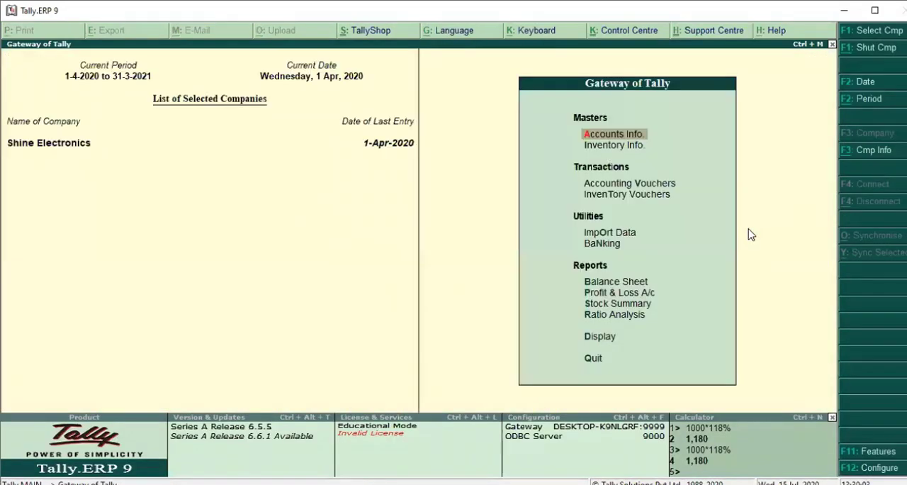